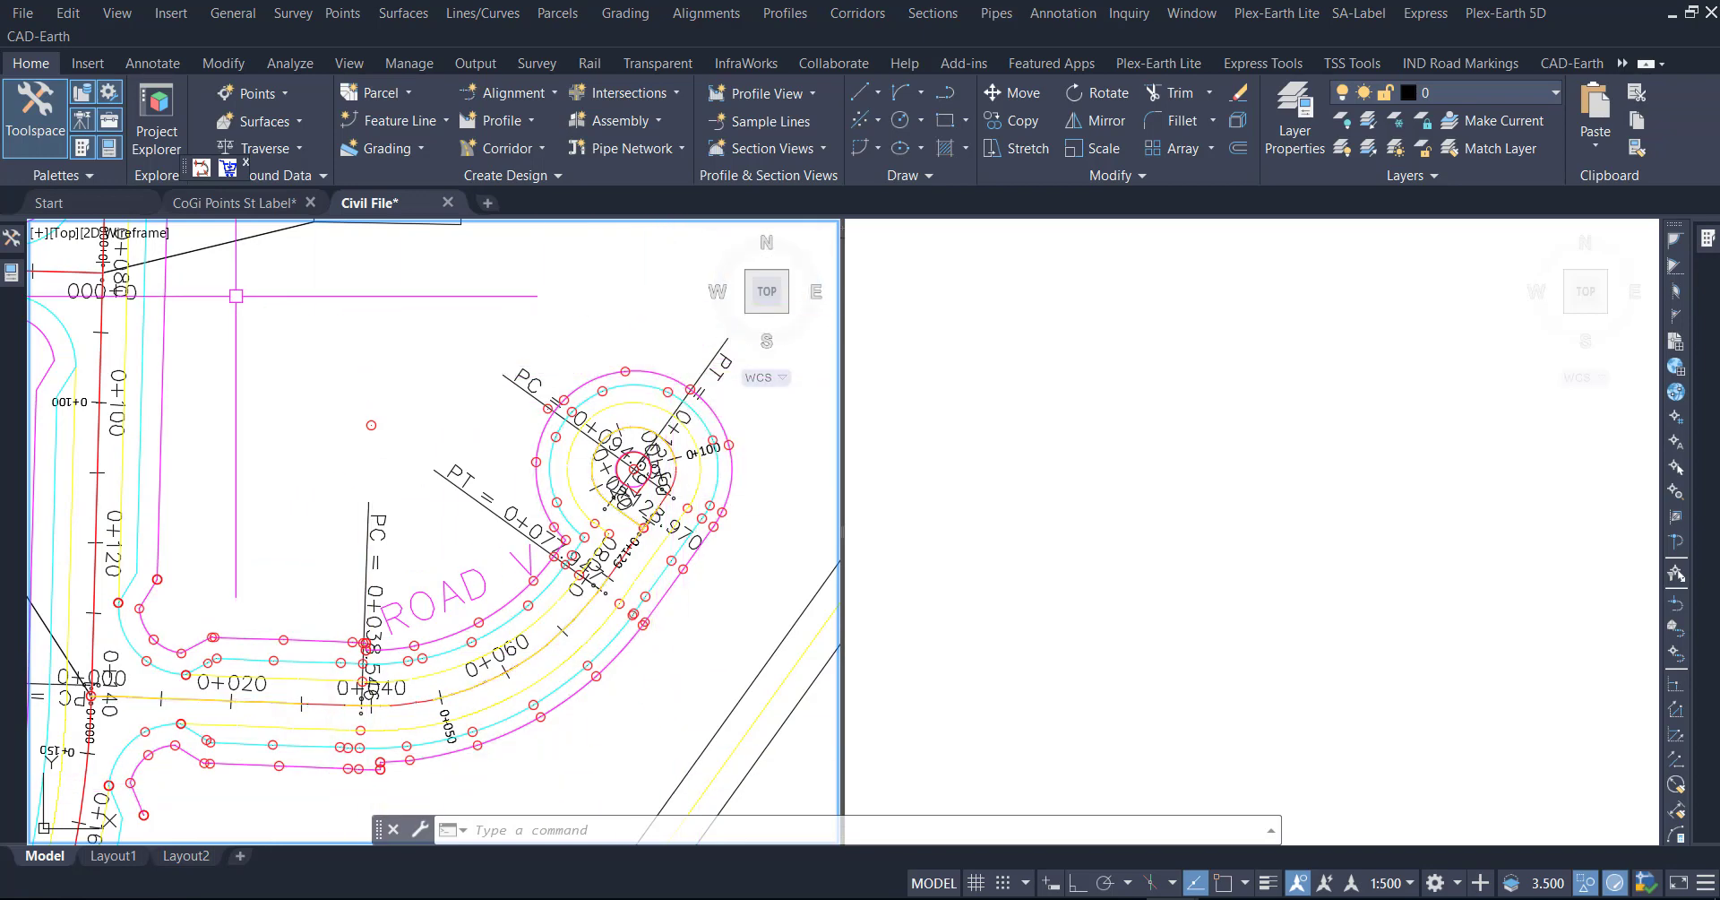
# Step: Run the Create Point-Alignment Table tool from the Point Tables group of SHP Import/Export Utilities
pyautogui.click(1255, 489)
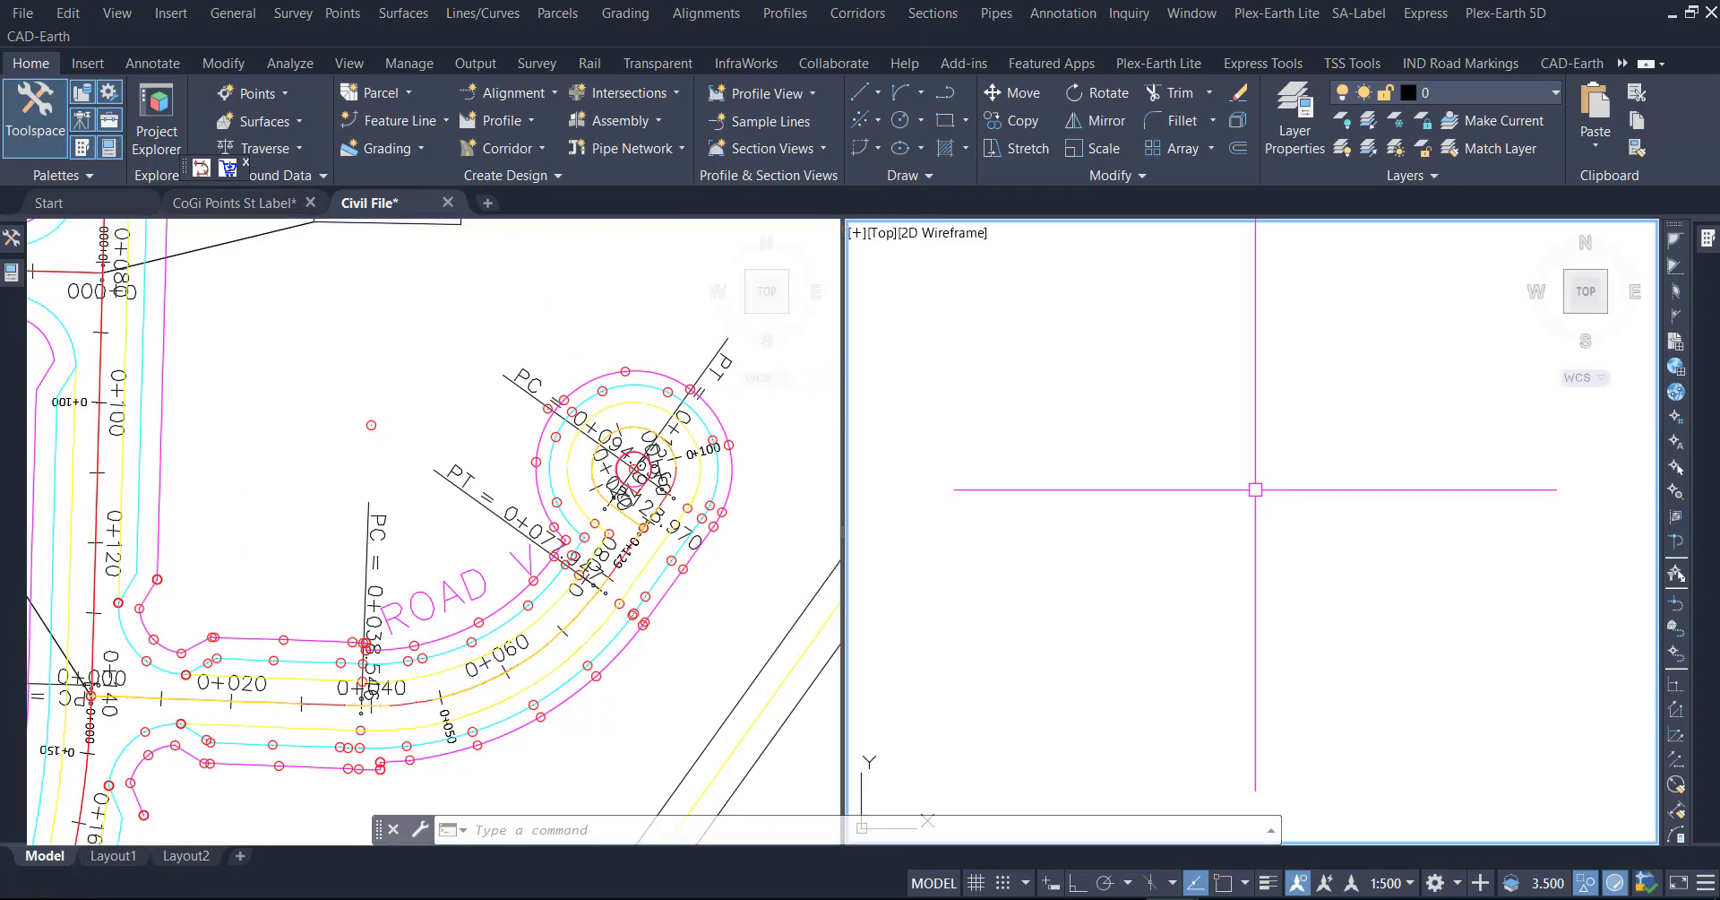
pyautogui.click(12, 239)
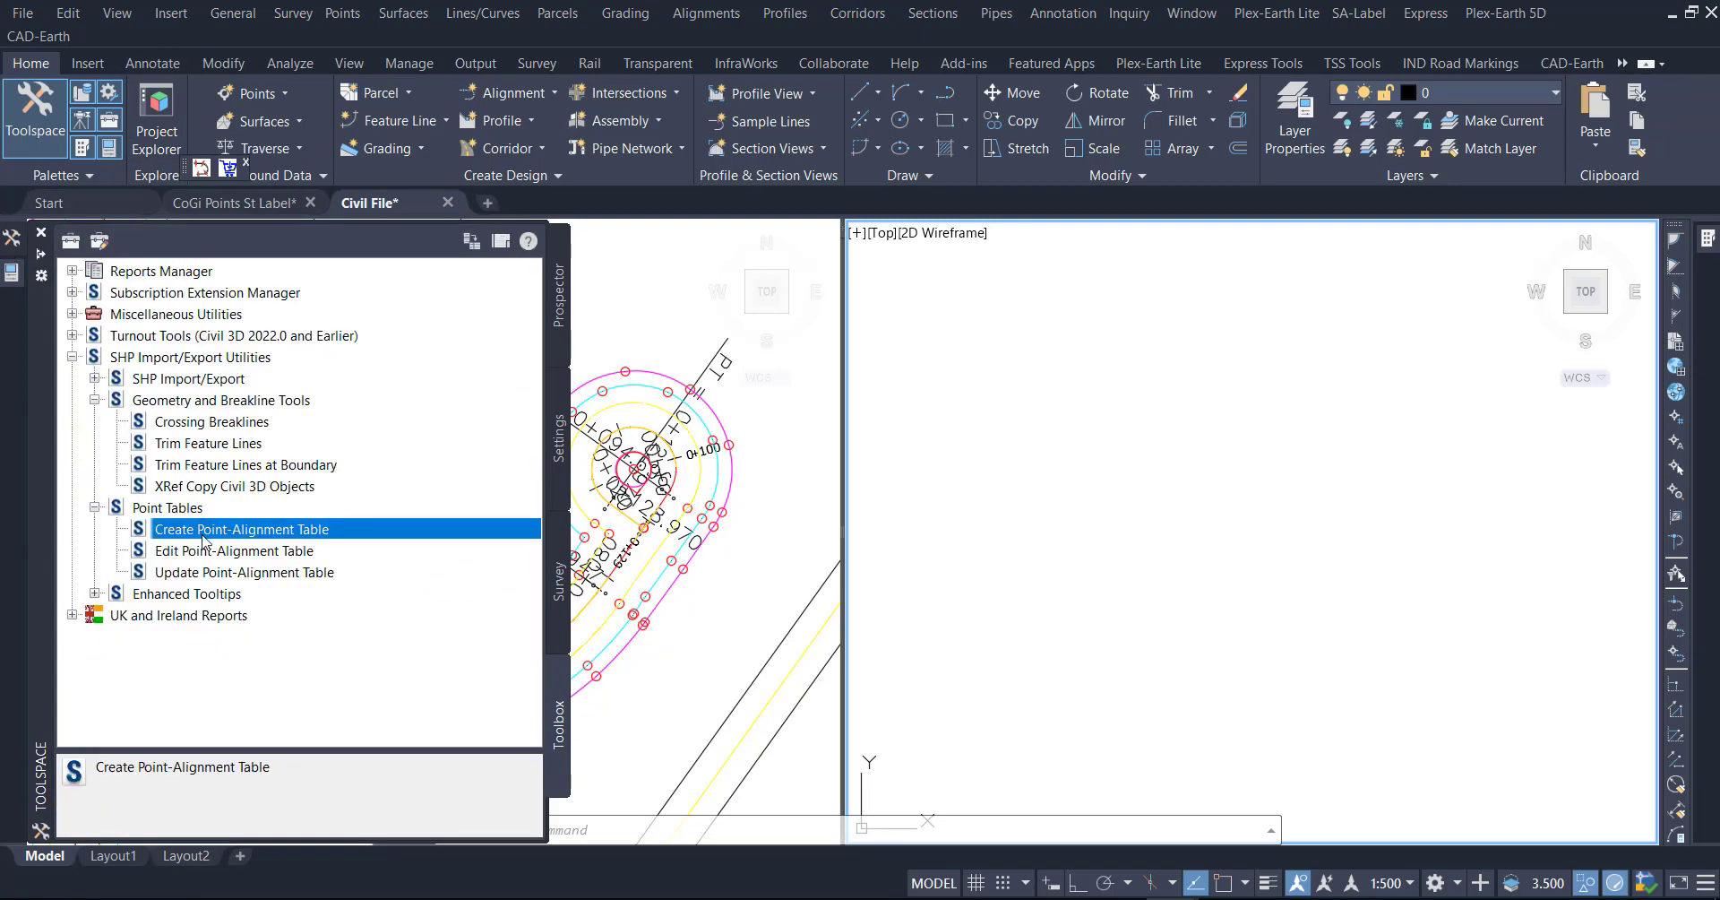
pyautogui.click(71, 357)
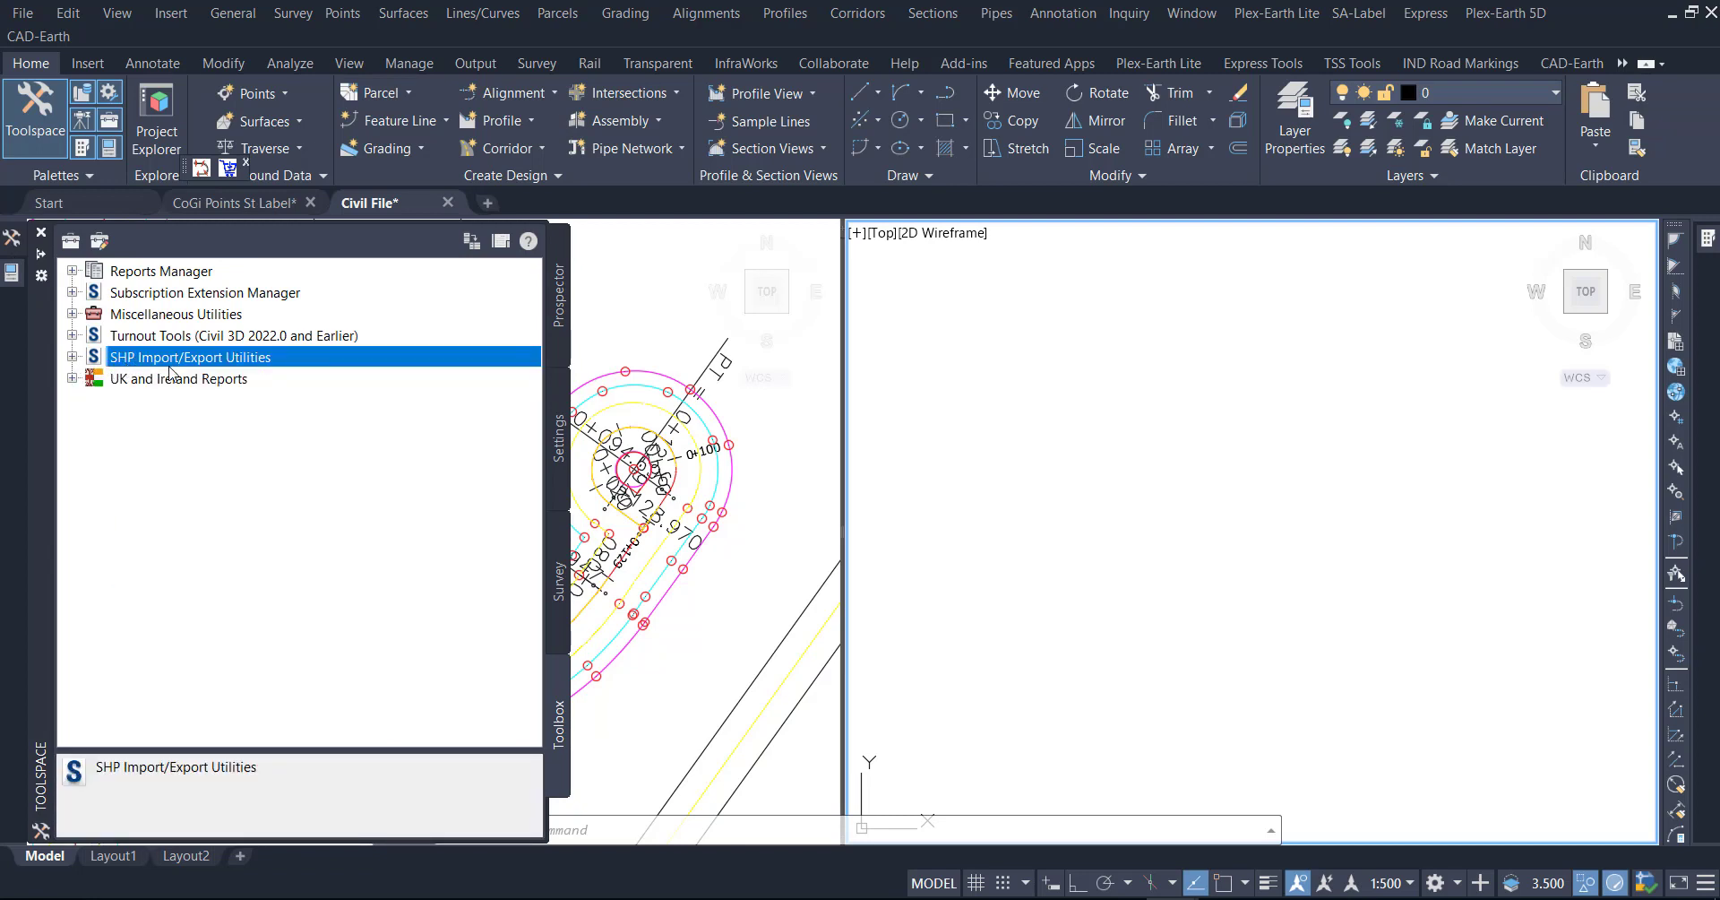
pyautogui.click(72, 357)
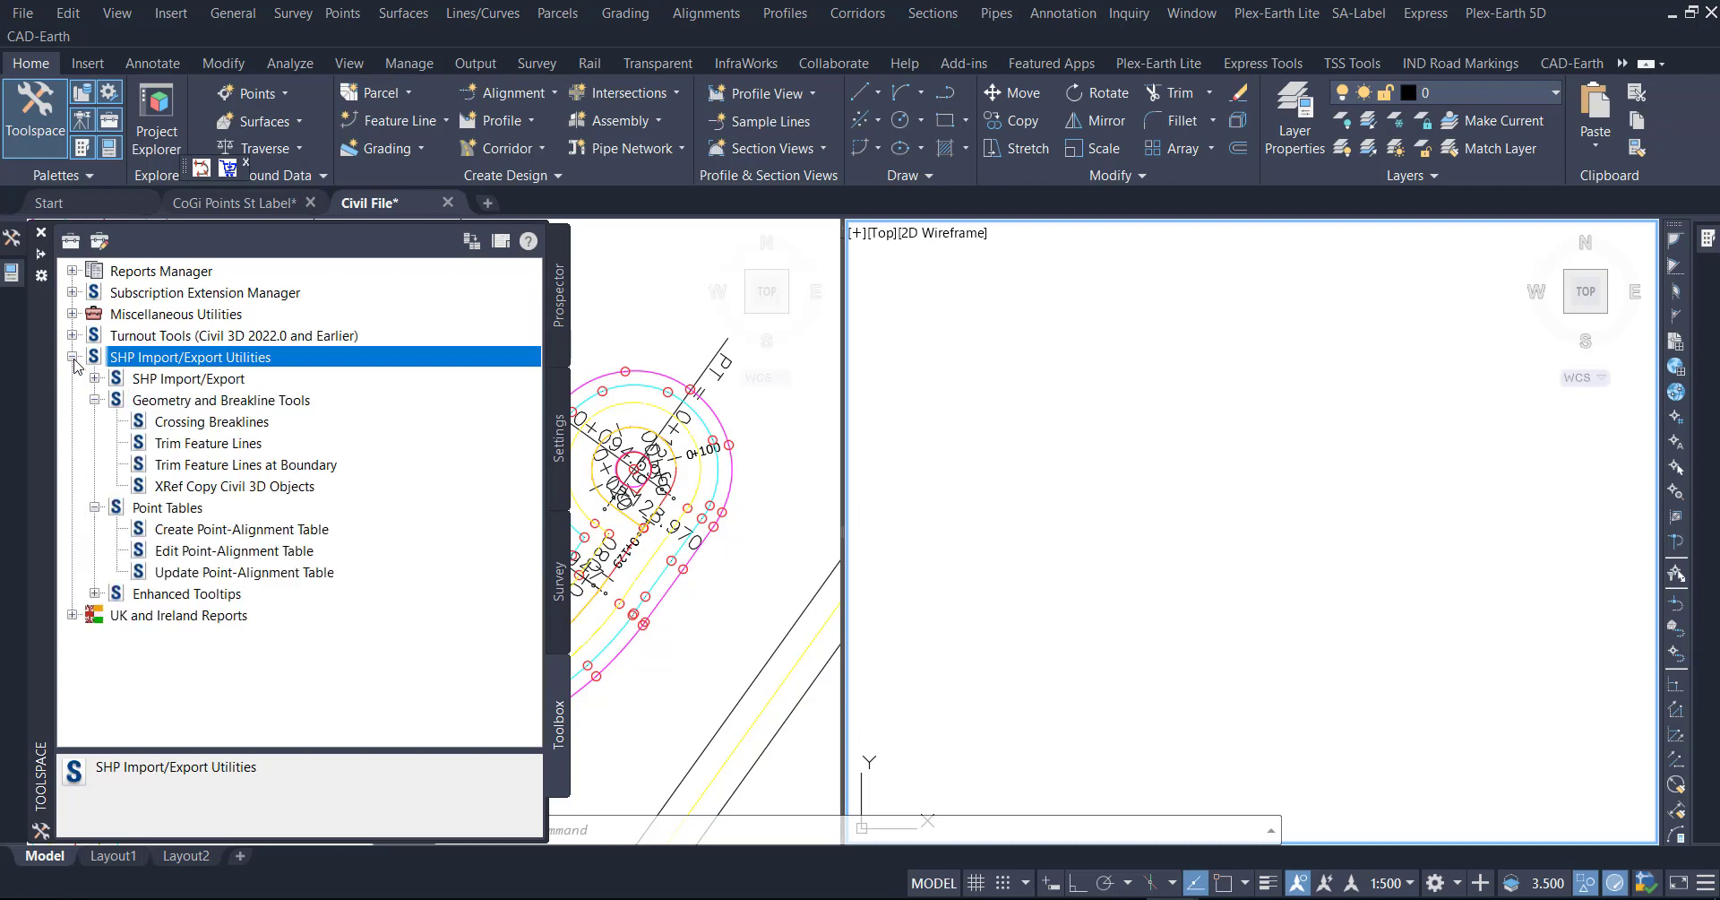
pyautogui.click(220, 531)
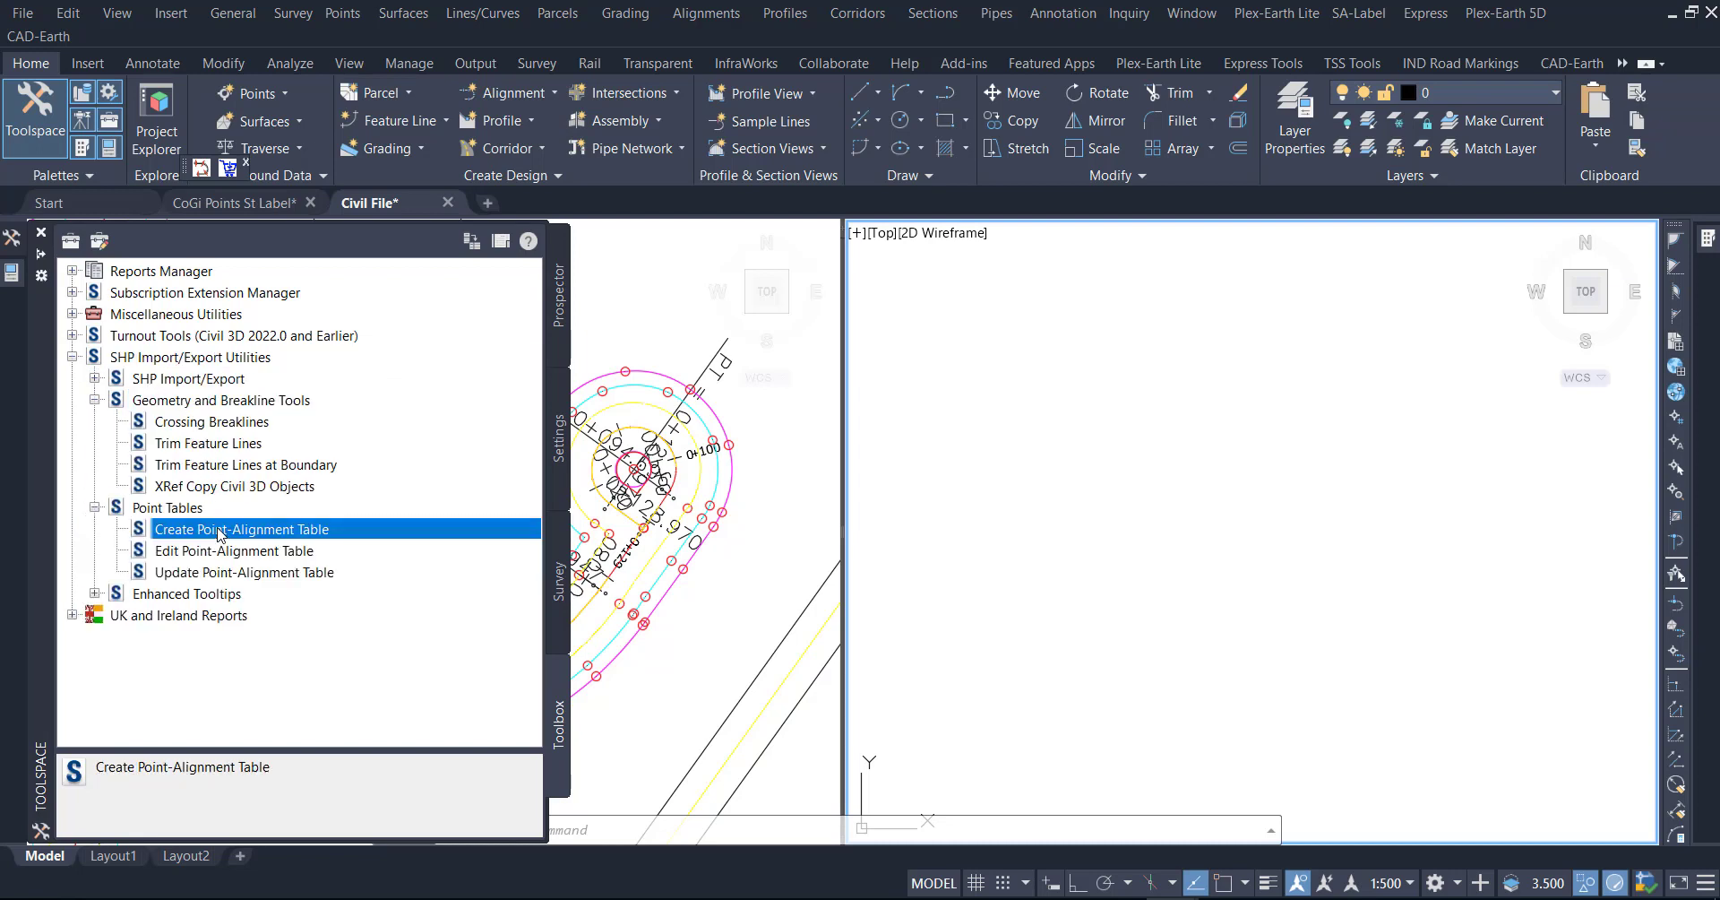
pyautogui.rightClick(221, 533)
pyautogui.click(269, 538)
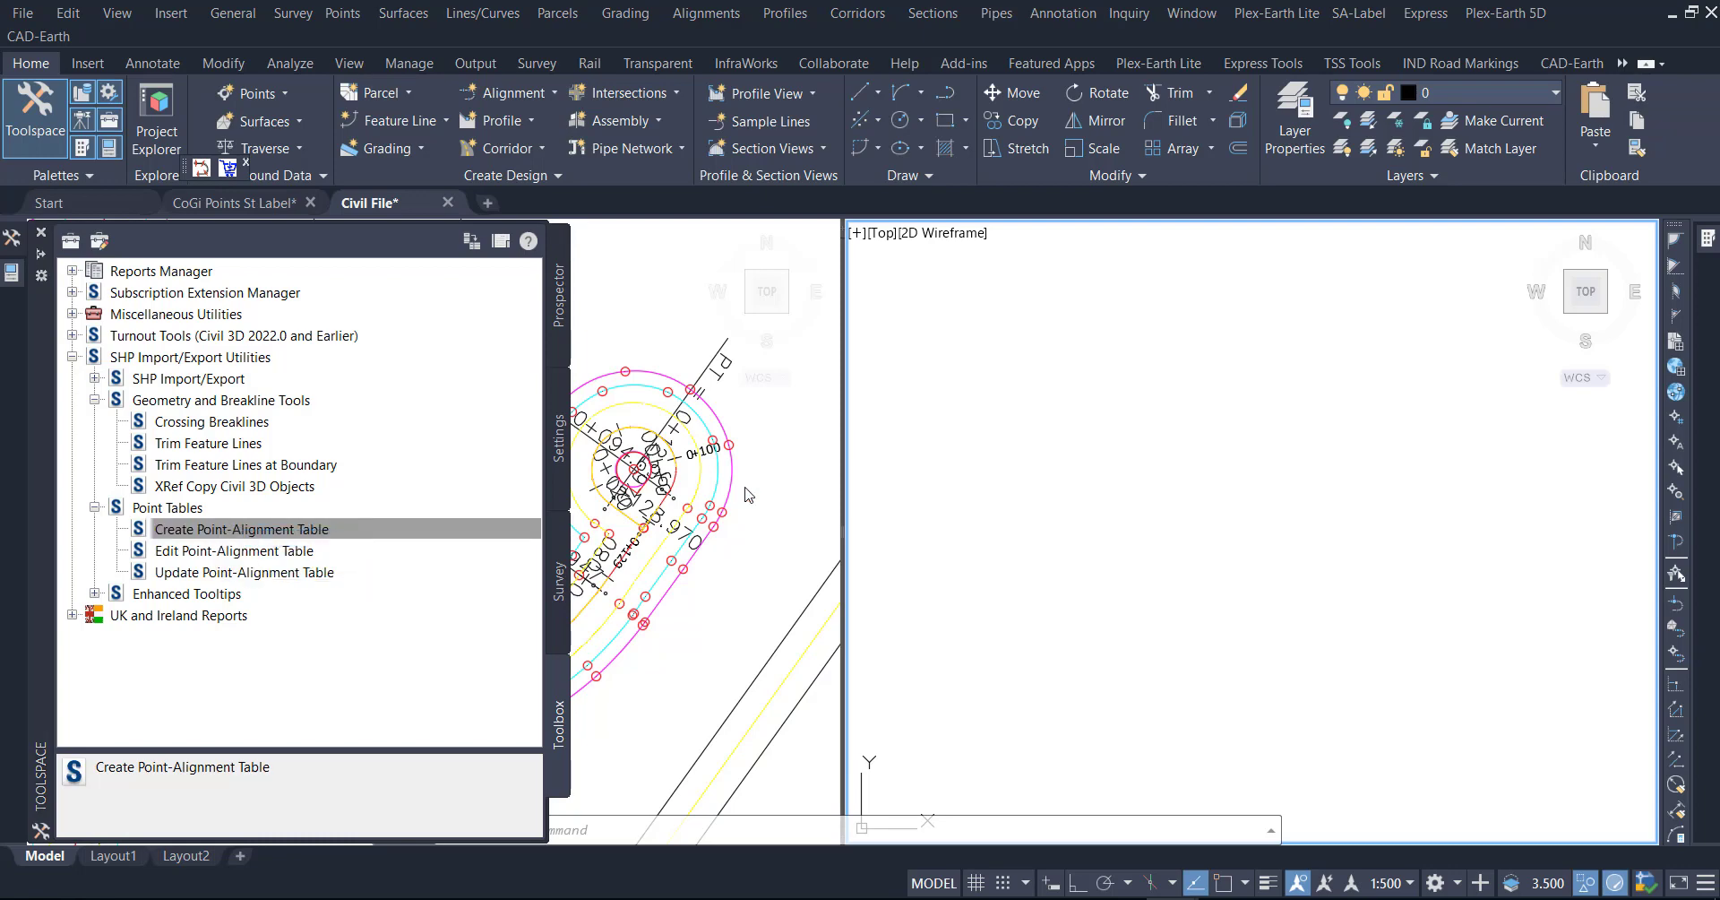
# Step: Set the report settings to New Setting and choose "Alignment -" as alignment 1
pyautogui.click(989, 266)
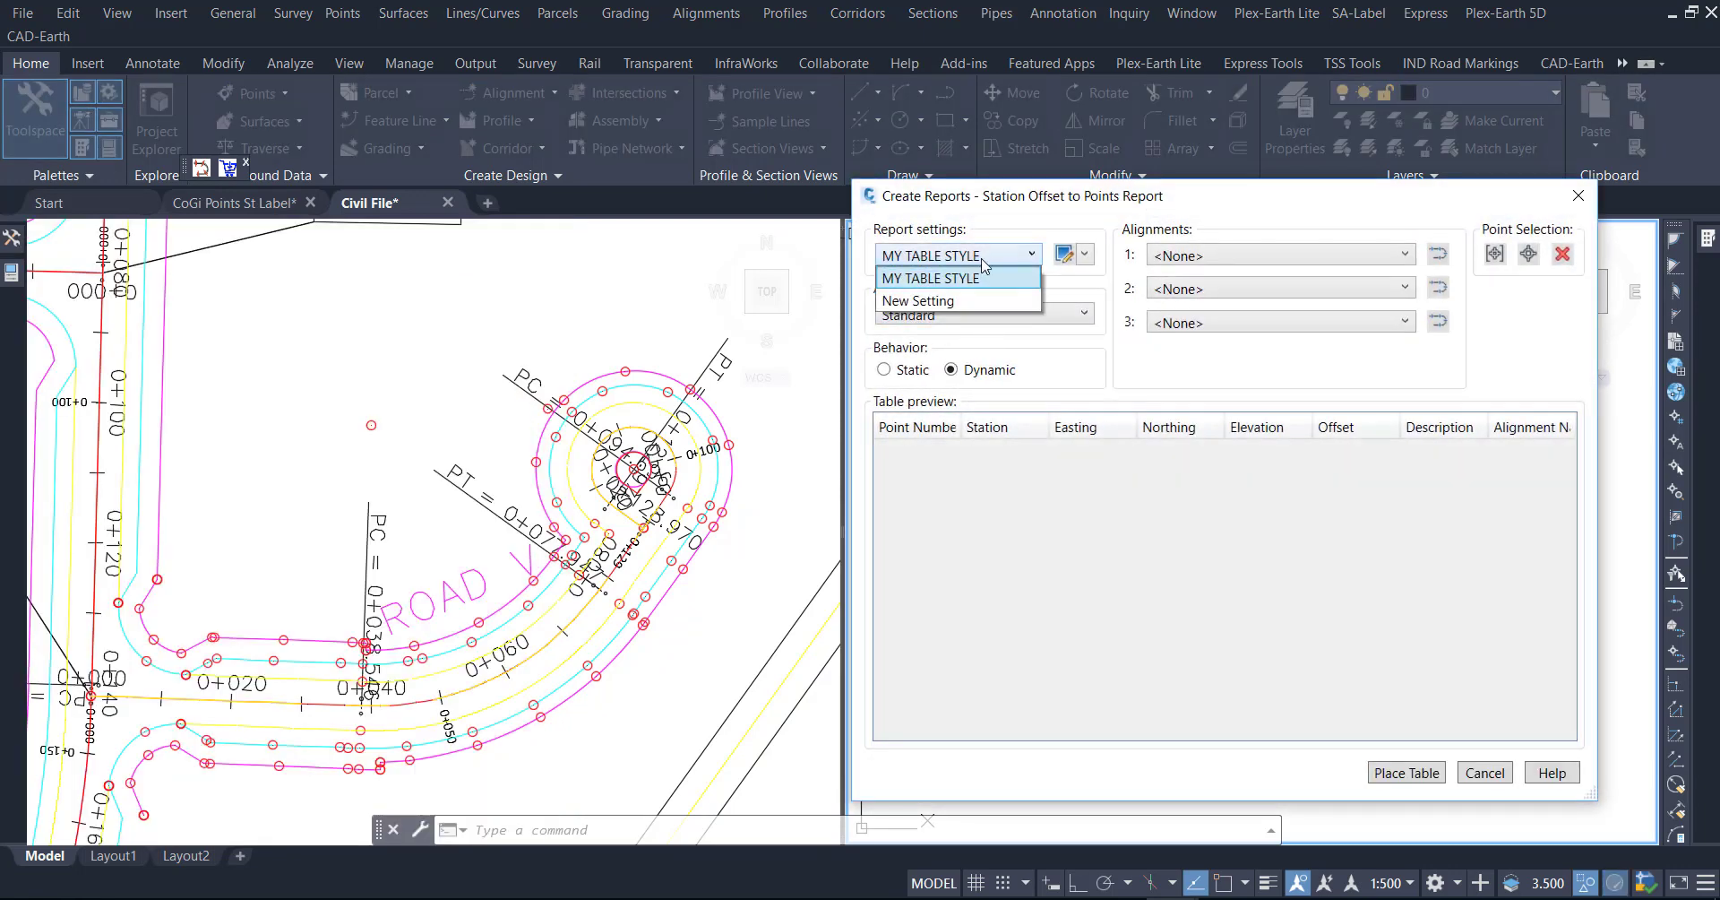
pyautogui.click(950, 304)
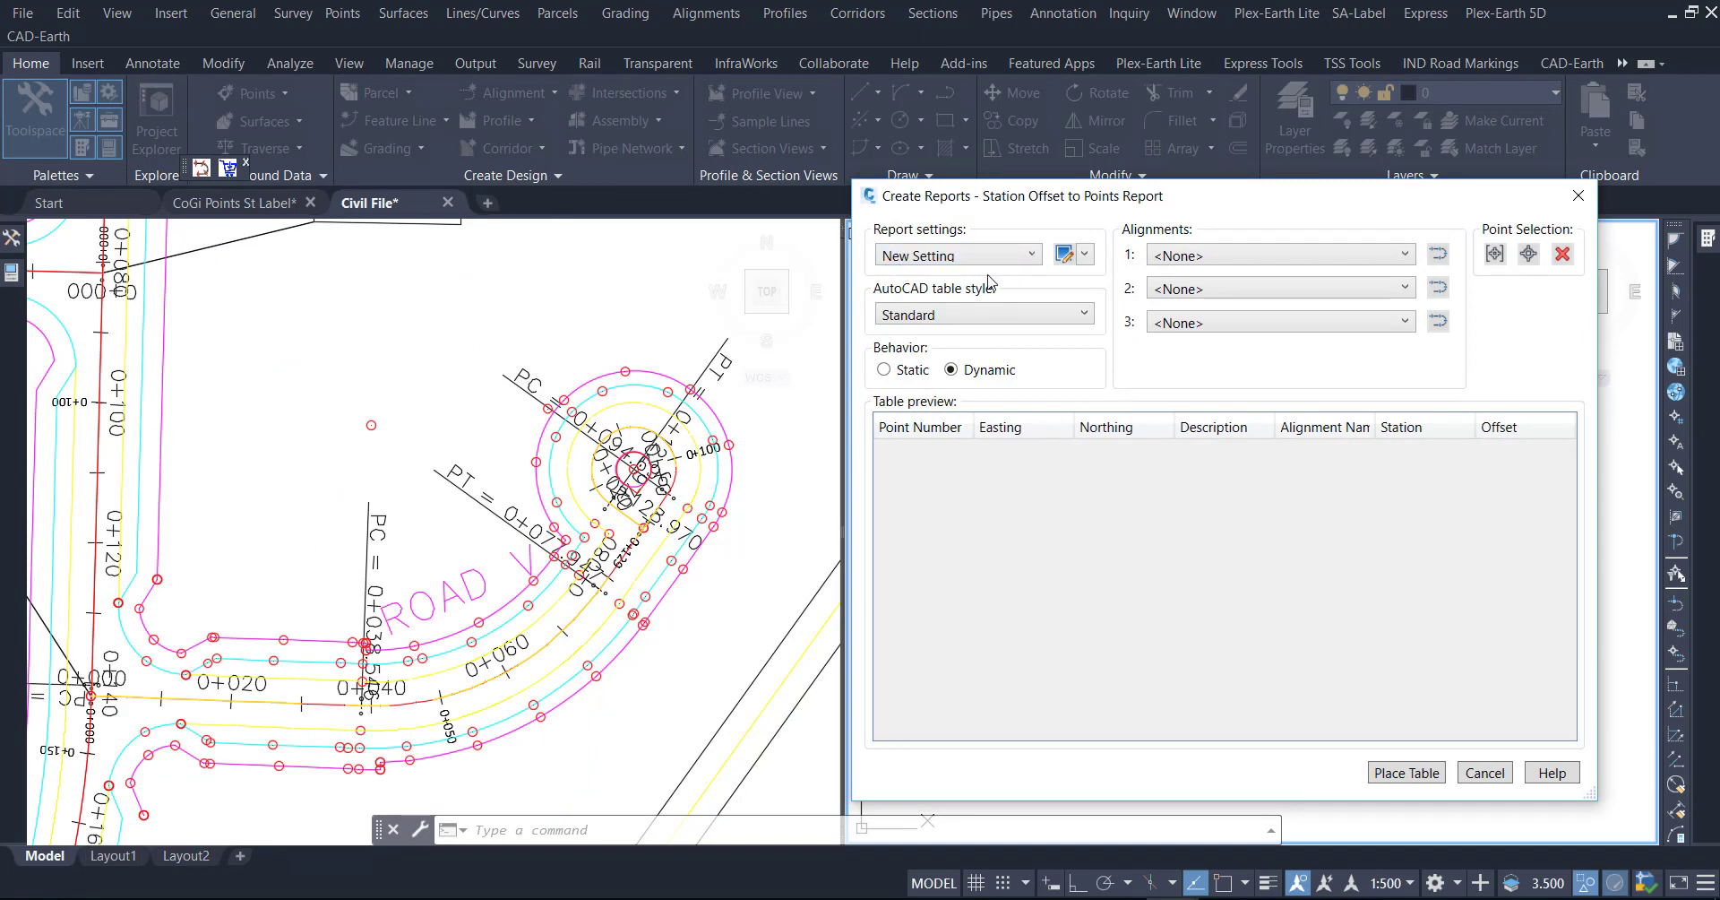
pyautogui.click(1083, 260)
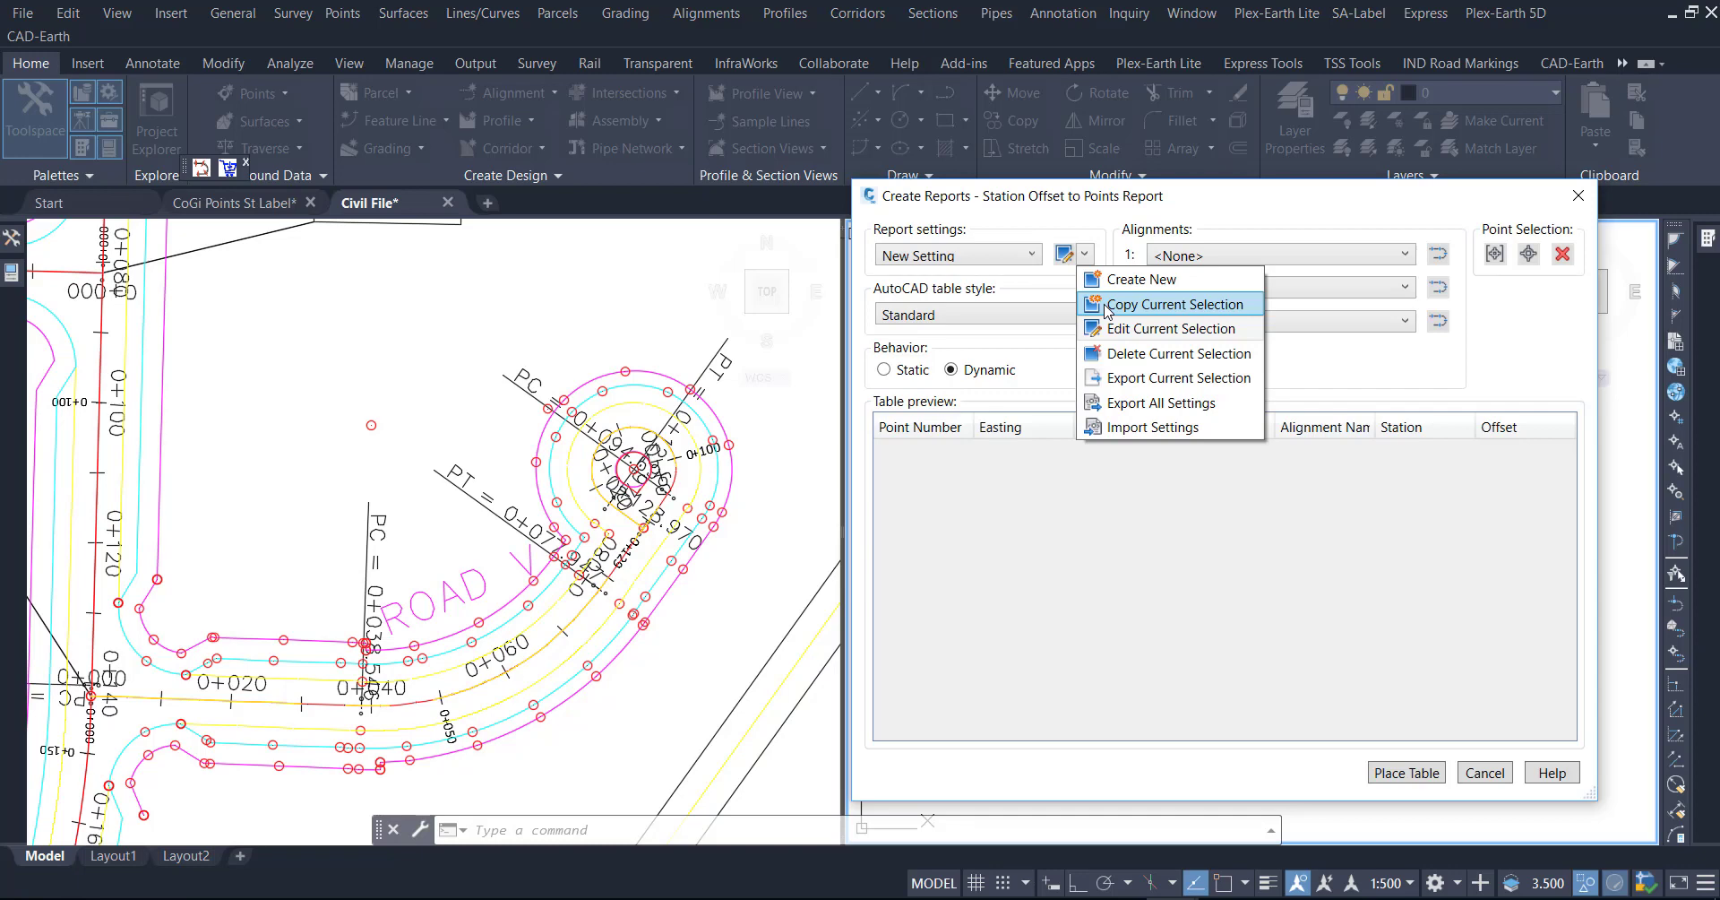
pyautogui.click(1092, 225)
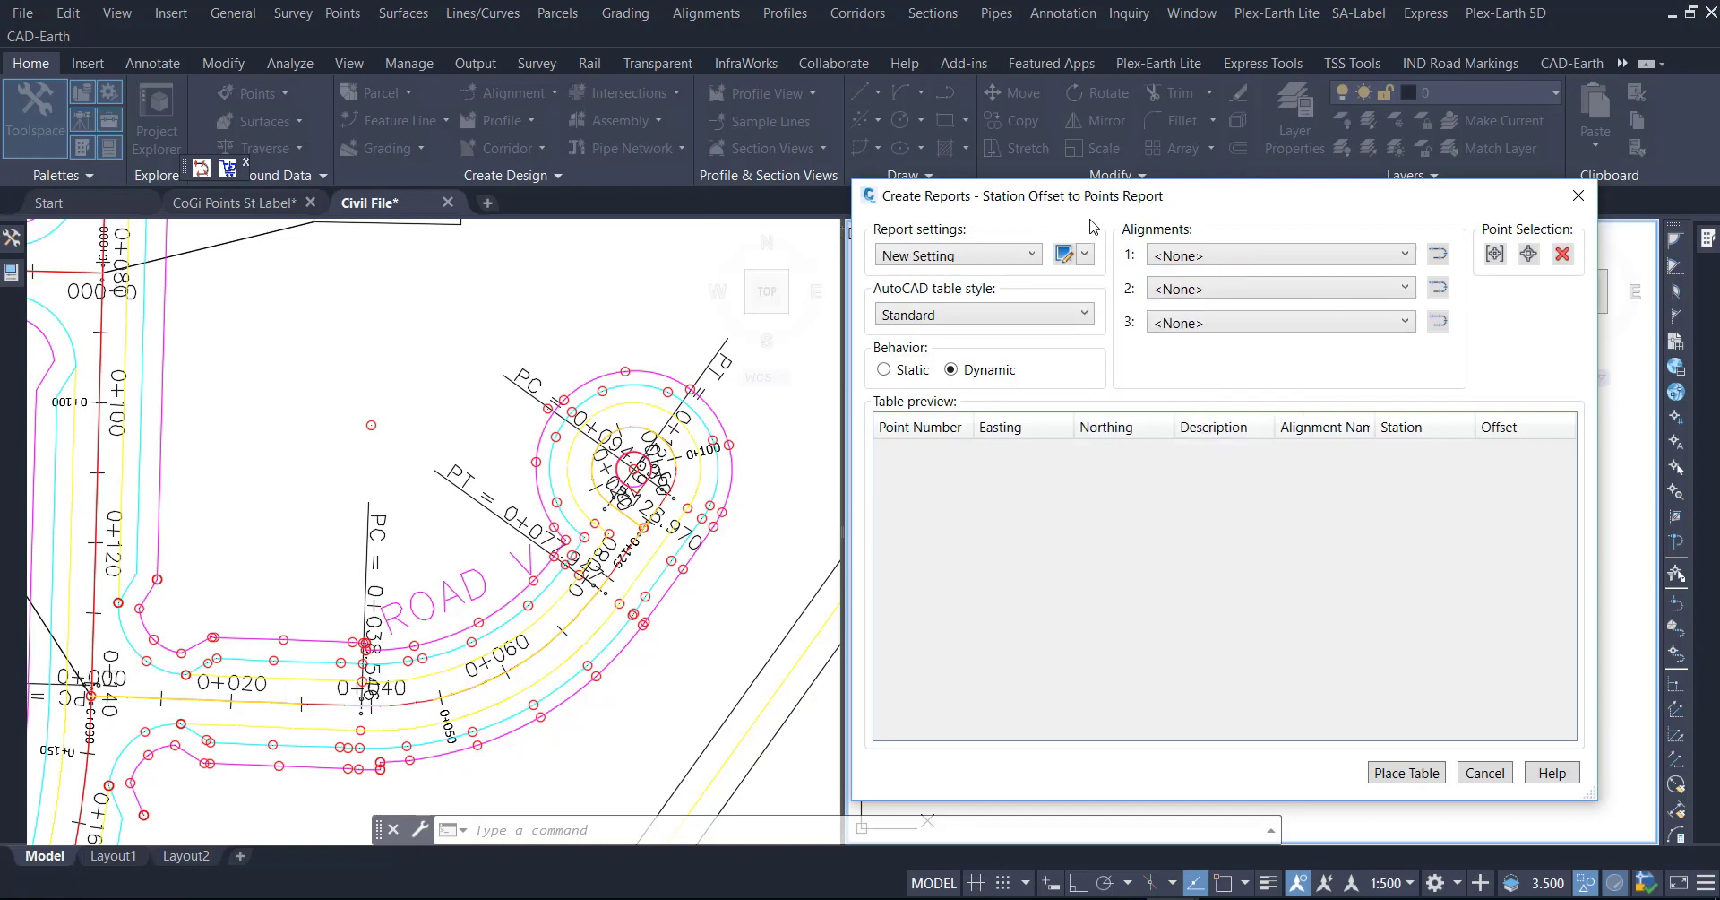
pyautogui.click(1315, 258)
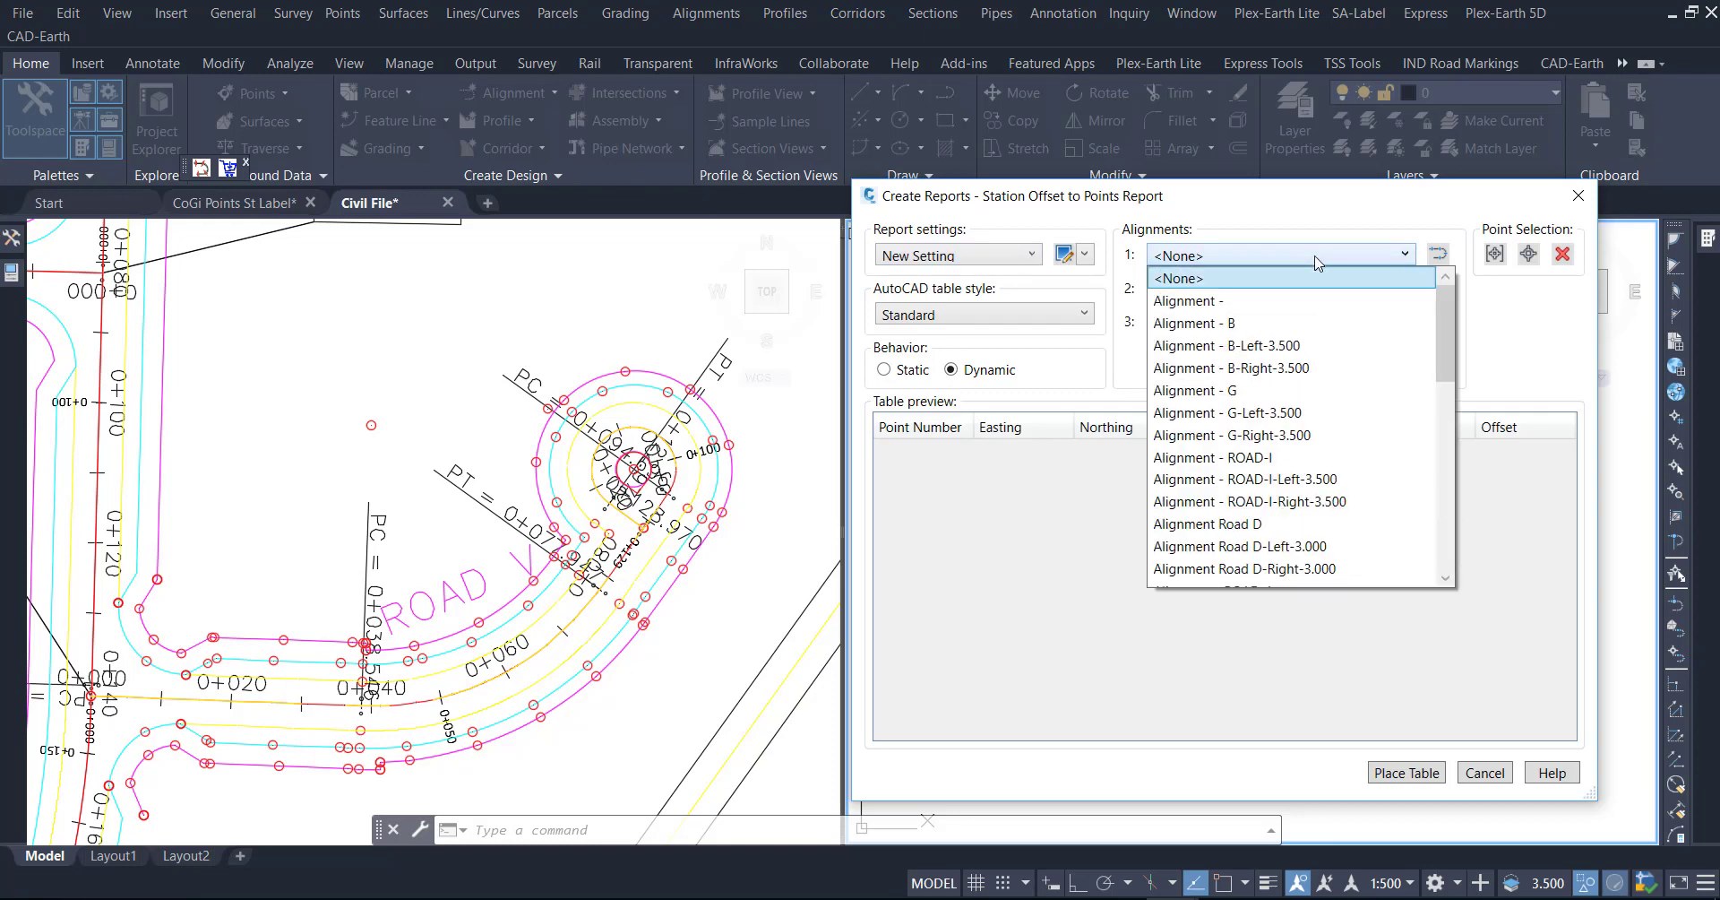
pyautogui.click(1200, 303)
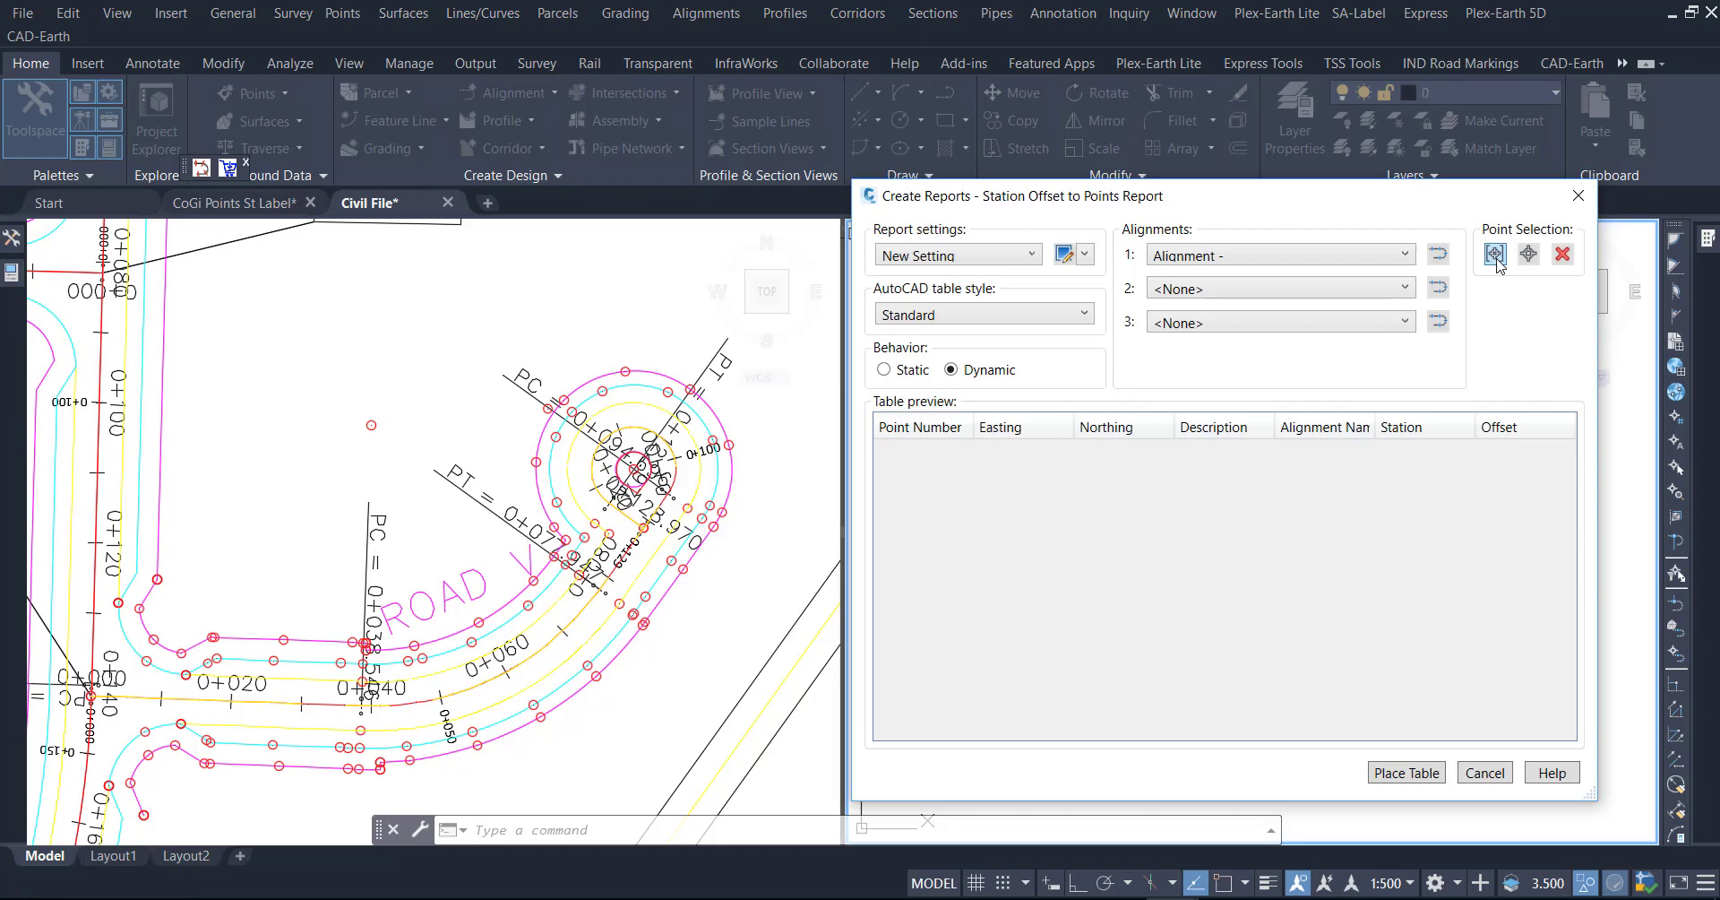
# Step: Select all the points along Road V and its cul-de-sac for the station offset report
pyautogui.click(1528, 255)
pyautogui.click(809, 347)
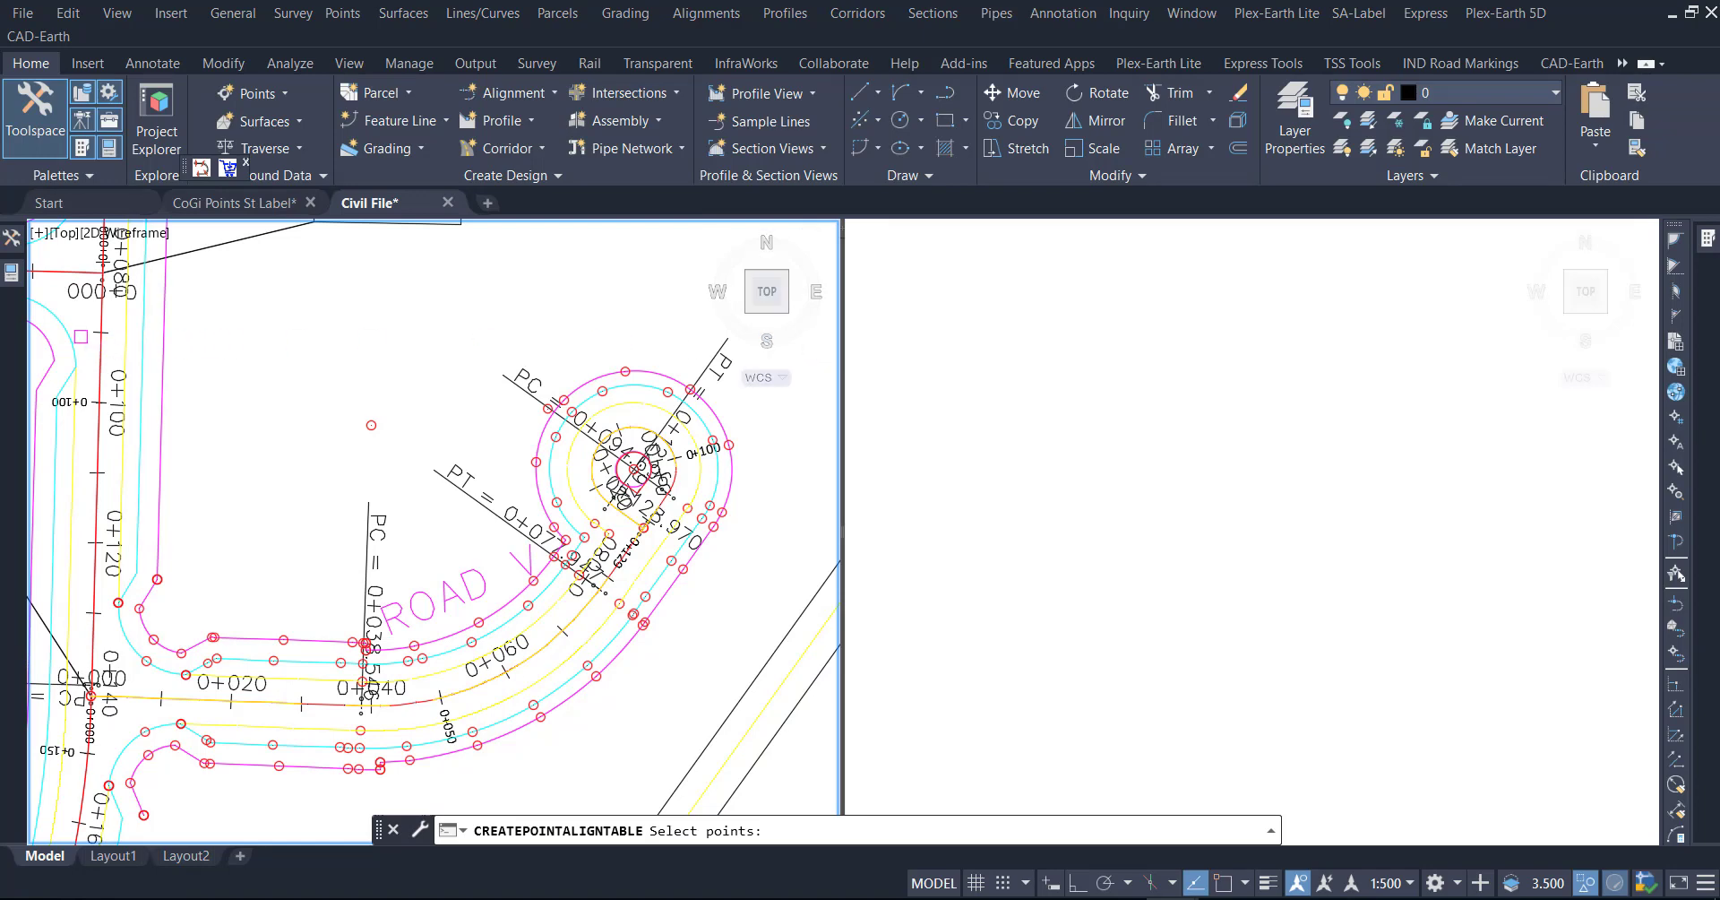
pyautogui.click(79, 325)
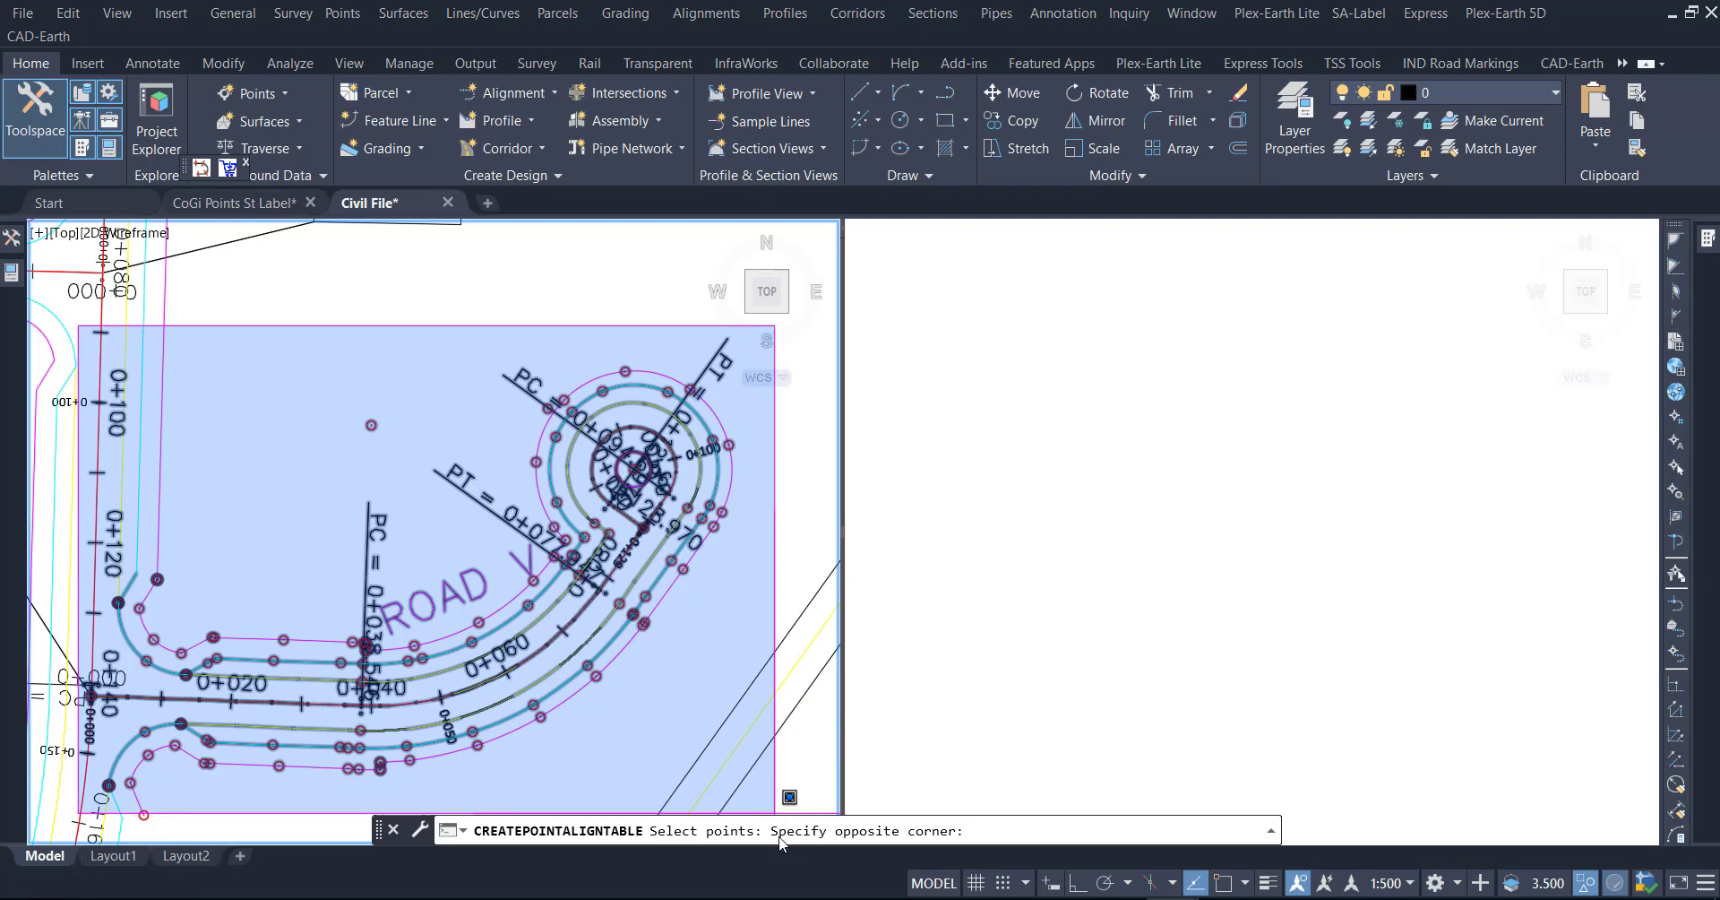
pyautogui.scroll(-2, 782, 823)
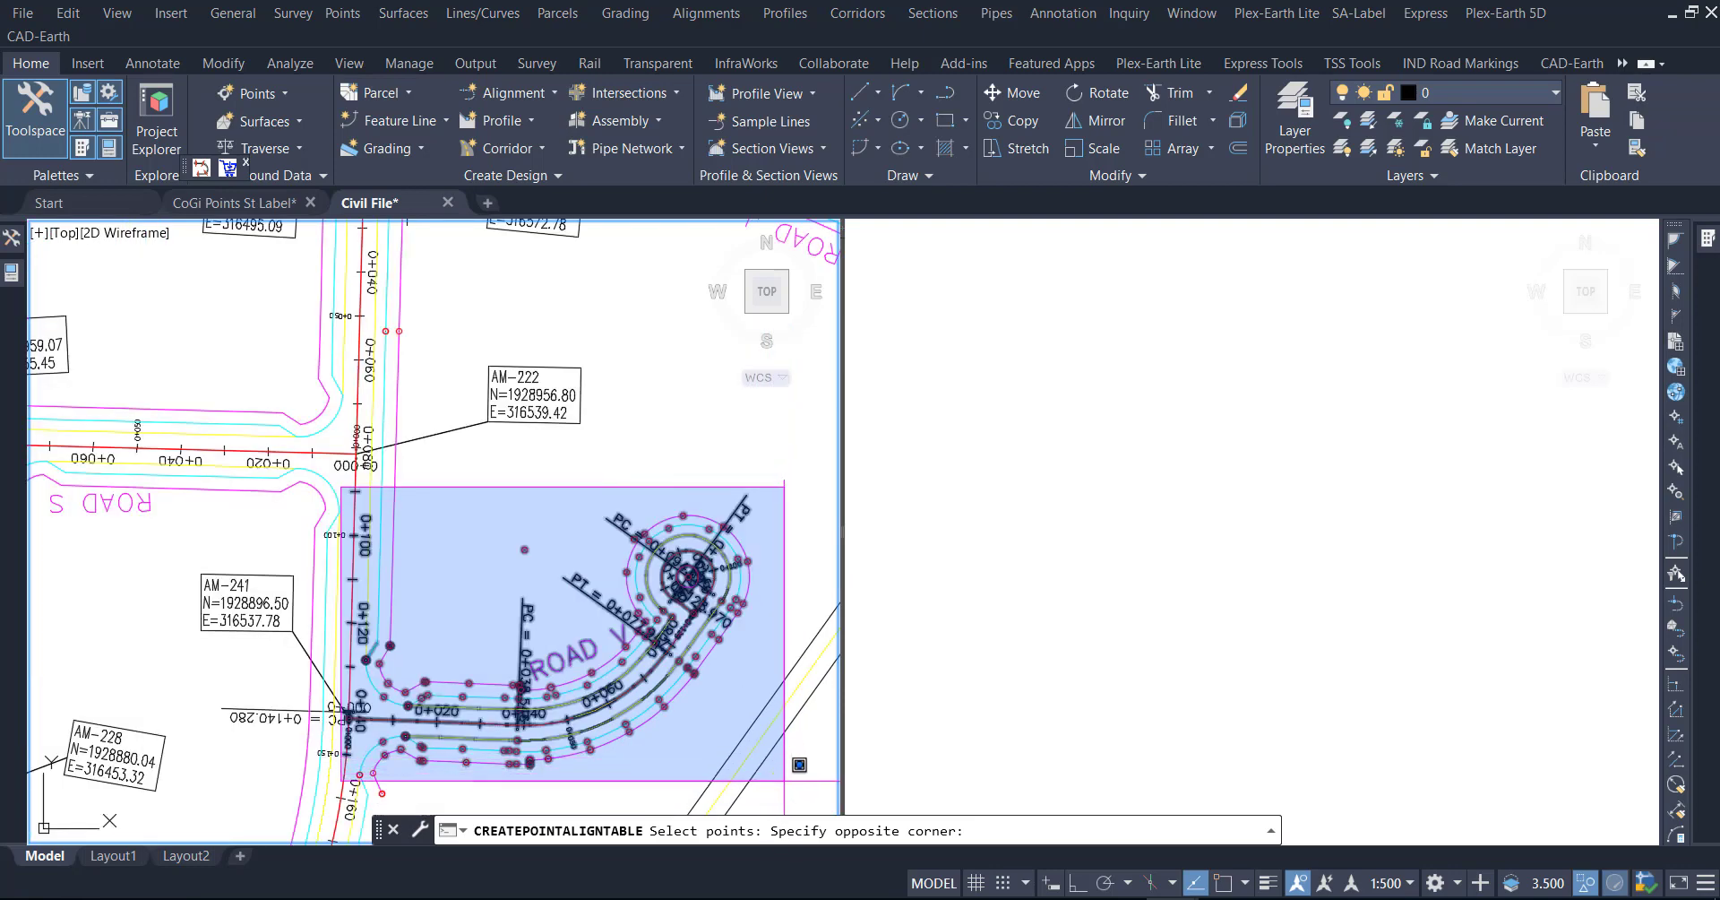
pyautogui.click(804, 781)
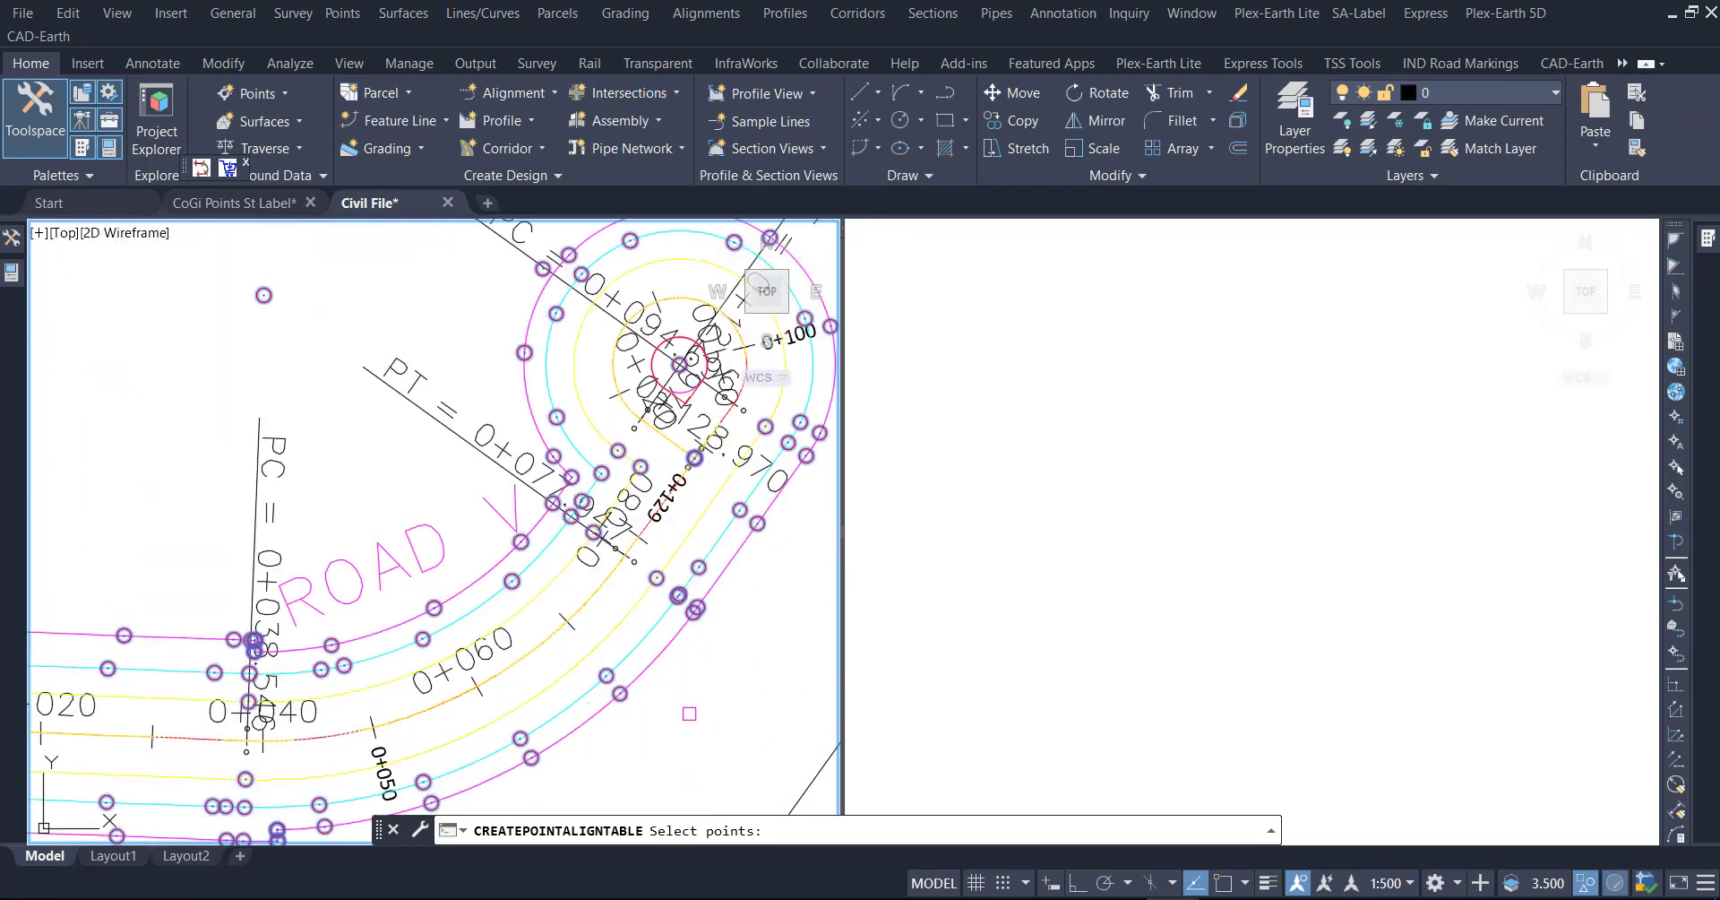
pyautogui.scroll(3, 694, 700)
pyautogui.scroll(-3, 694, 700)
pyautogui.moveTo(688, 696)
pyautogui.mouseDown(button='middle')
pyautogui.moveTo(637, 614)
pyautogui.moveTo(655, 618)
pyautogui.mouseUp(button='middle')
pyautogui.scroll(1, 636, 617)
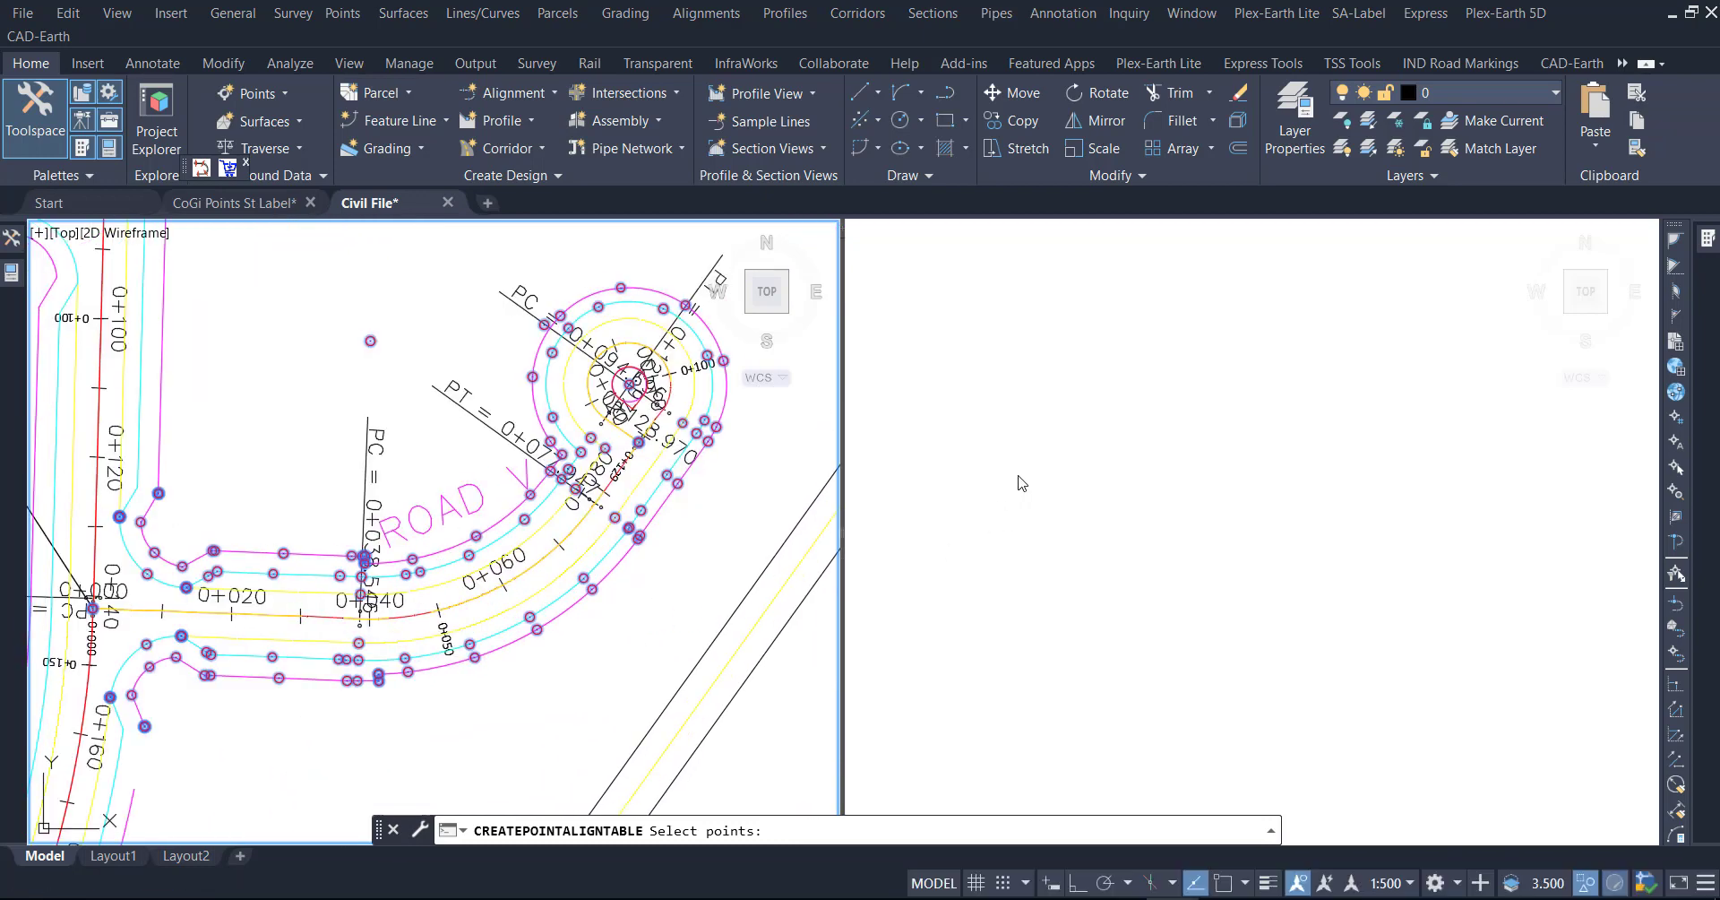
pyautogui.press('Return')
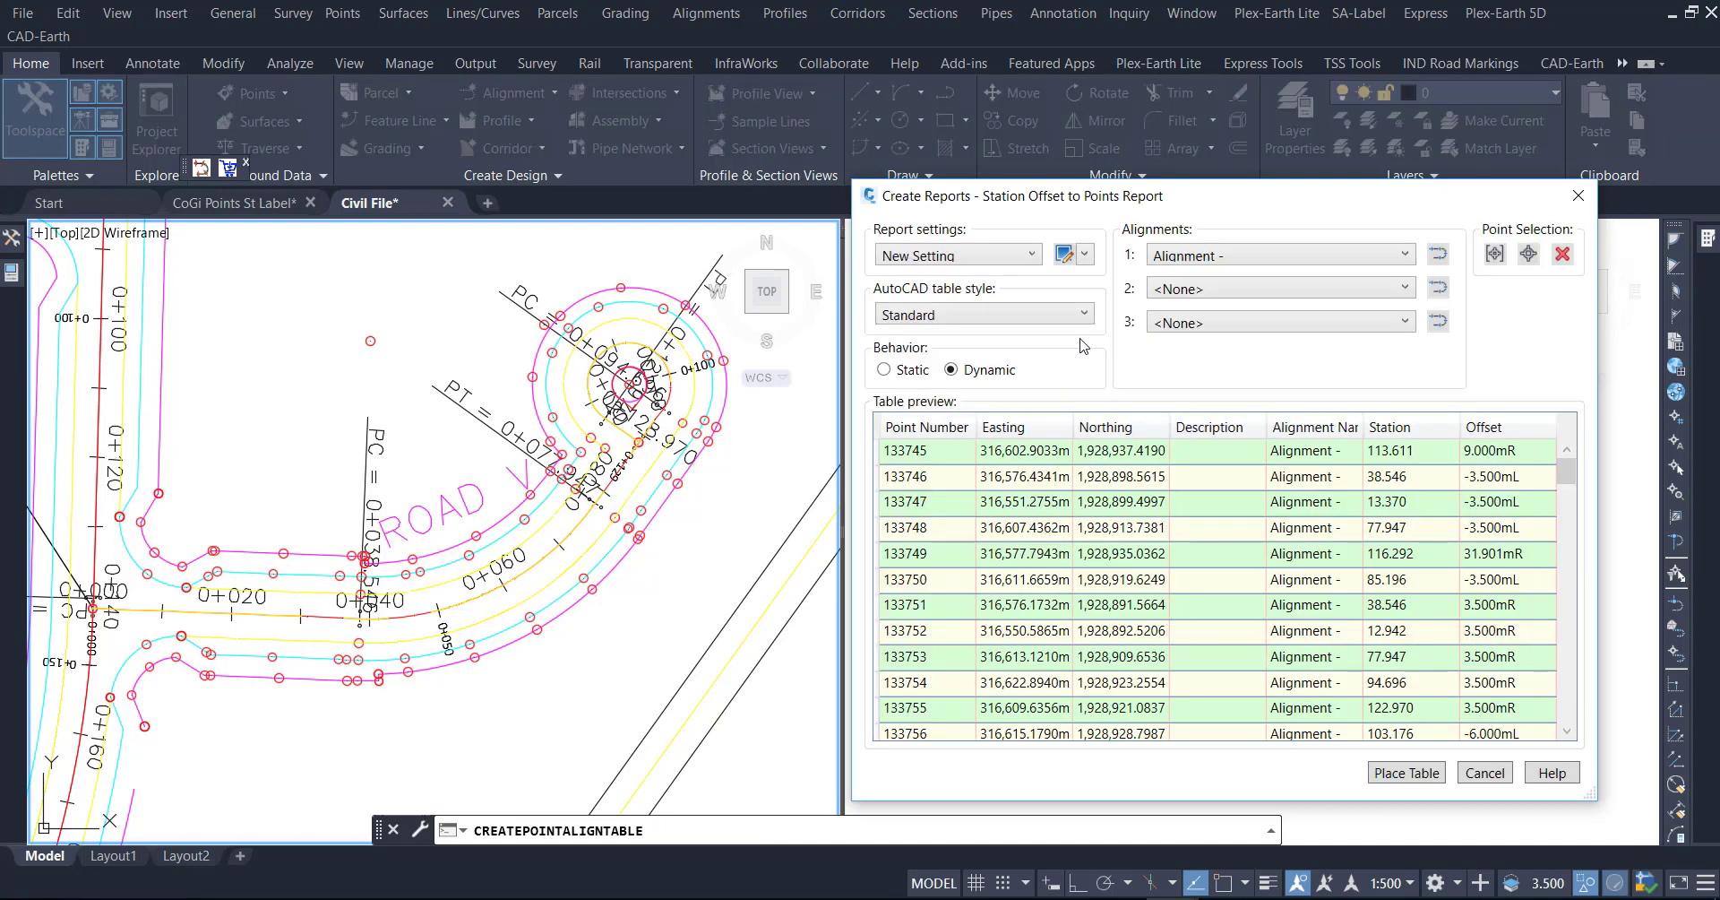
# Step: Place the point table in the empty viewport and check its rows up close
pyautogui.moveTo(1097, 205); pyautogui.dragTo(1042, 112)
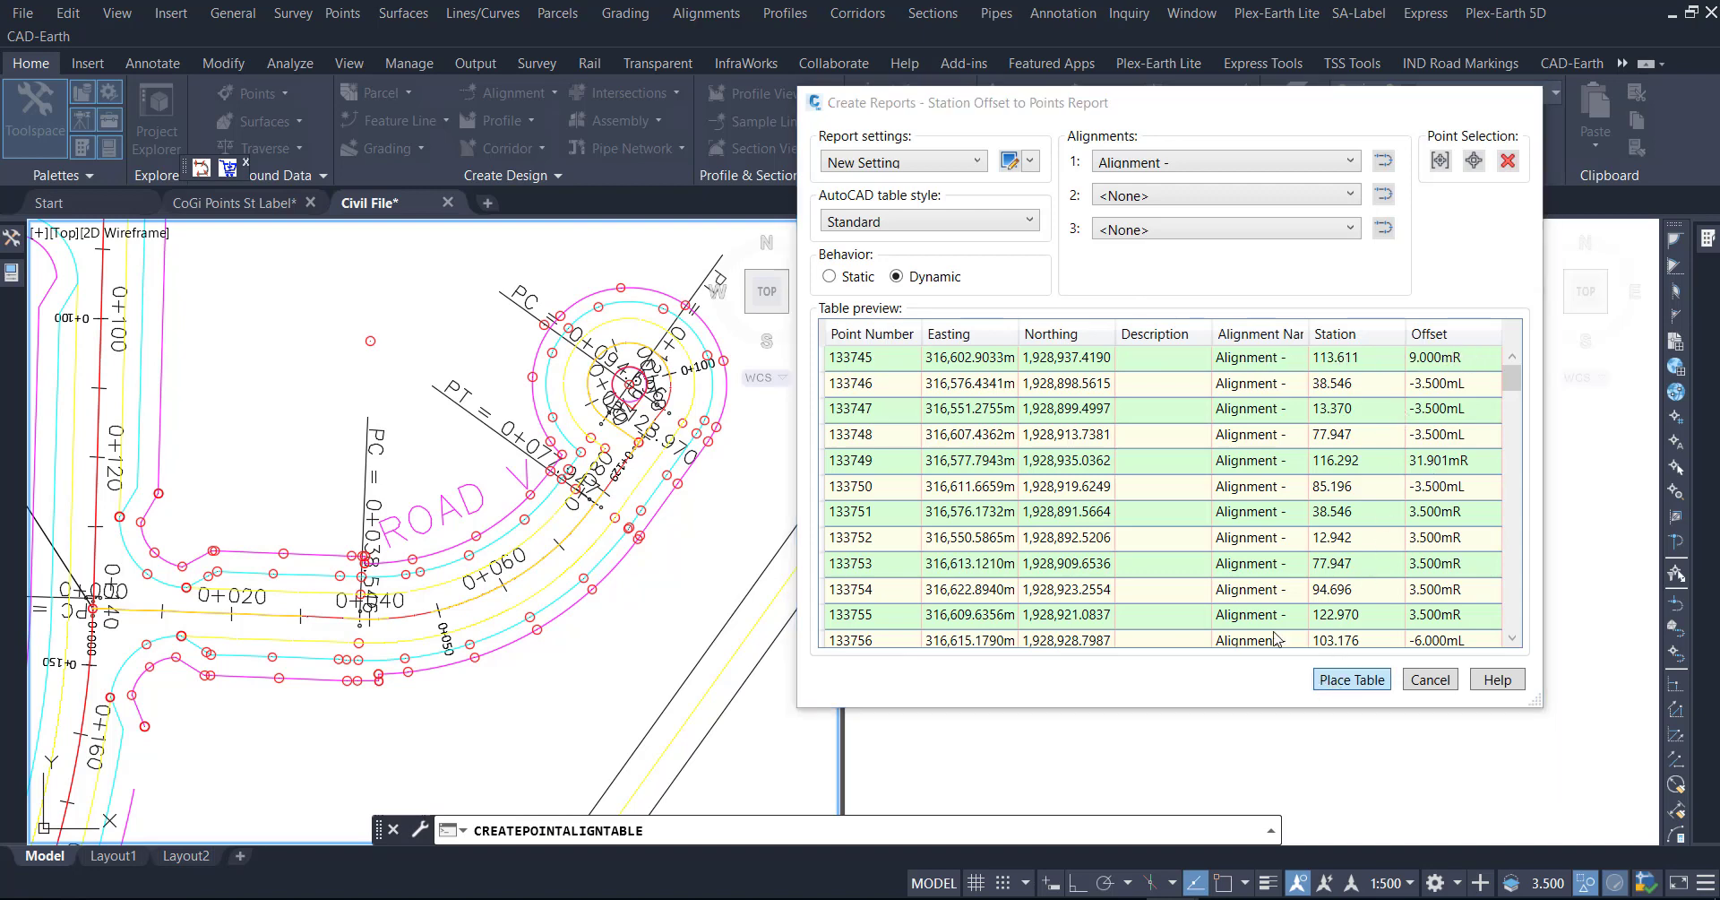
pyautogui.click(1335, 679)
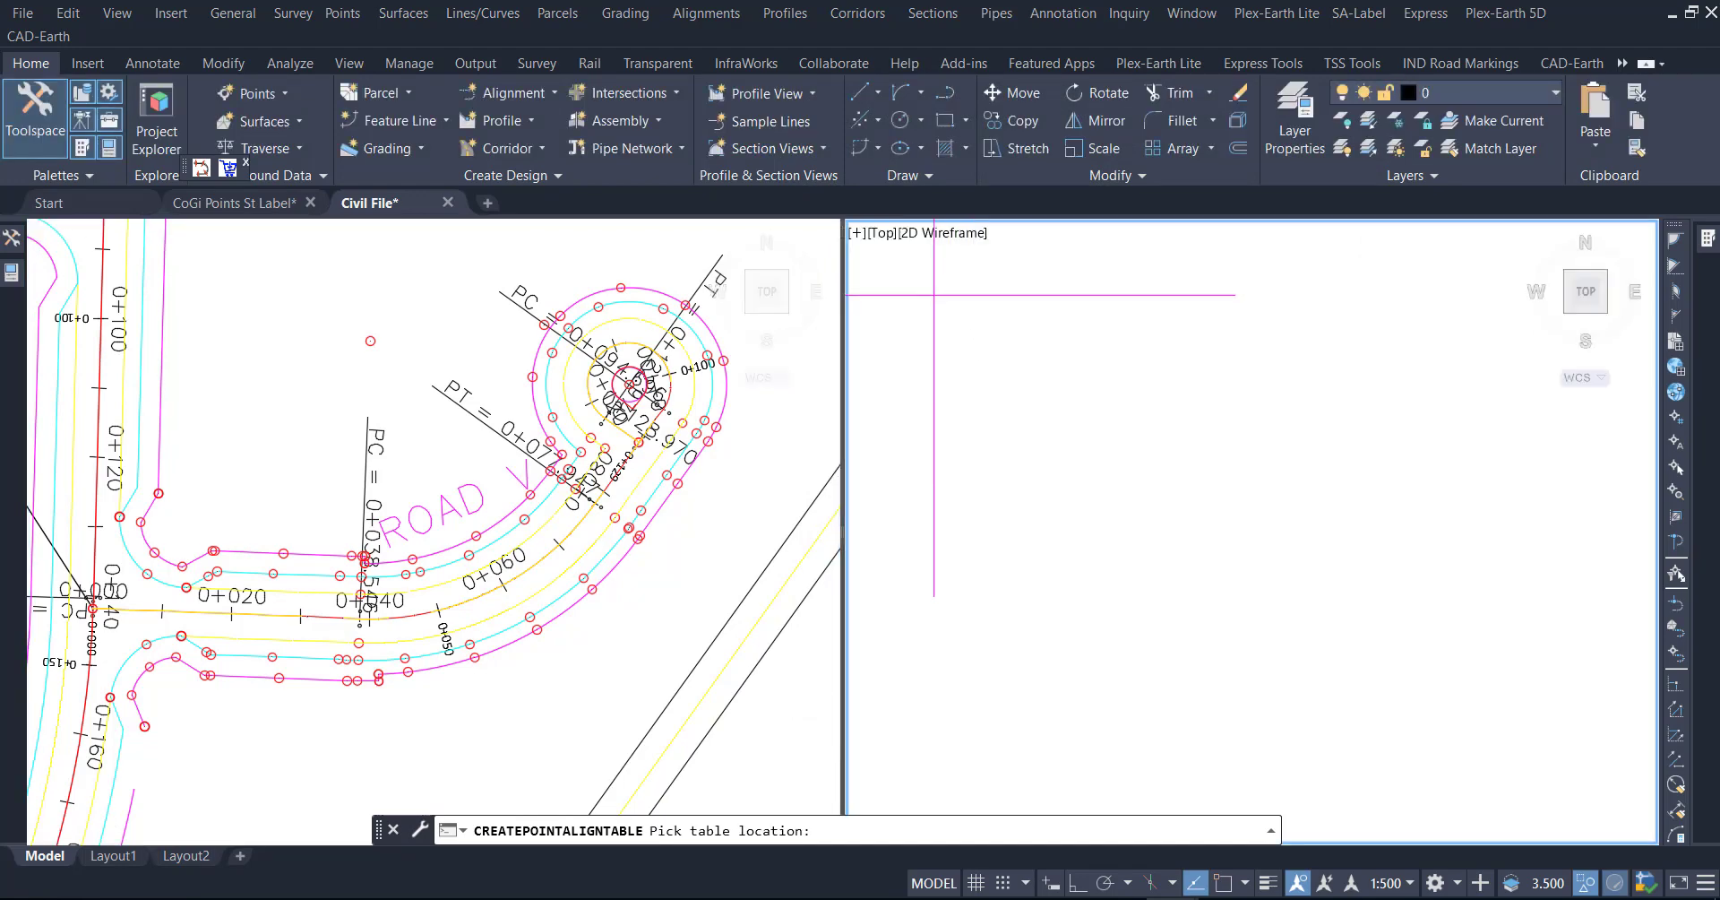
pyautogui.click(911, 286)
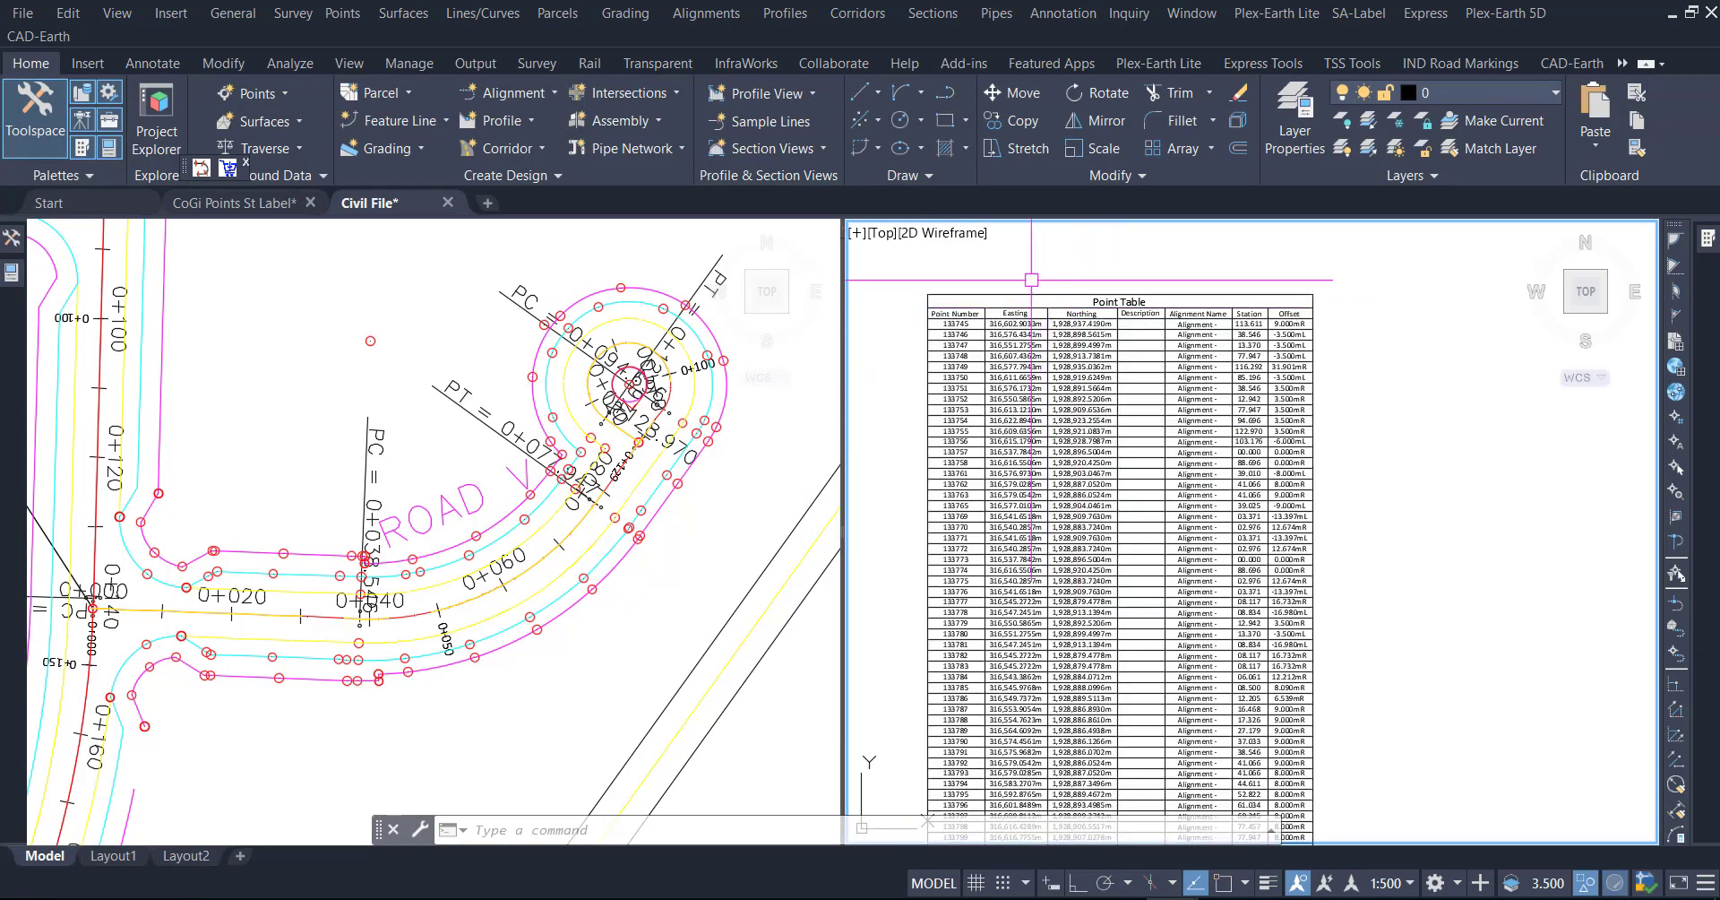
pyautogui.scroll(5, 1108, 387)
pyautogui.scroll(-3, 1236, 415)
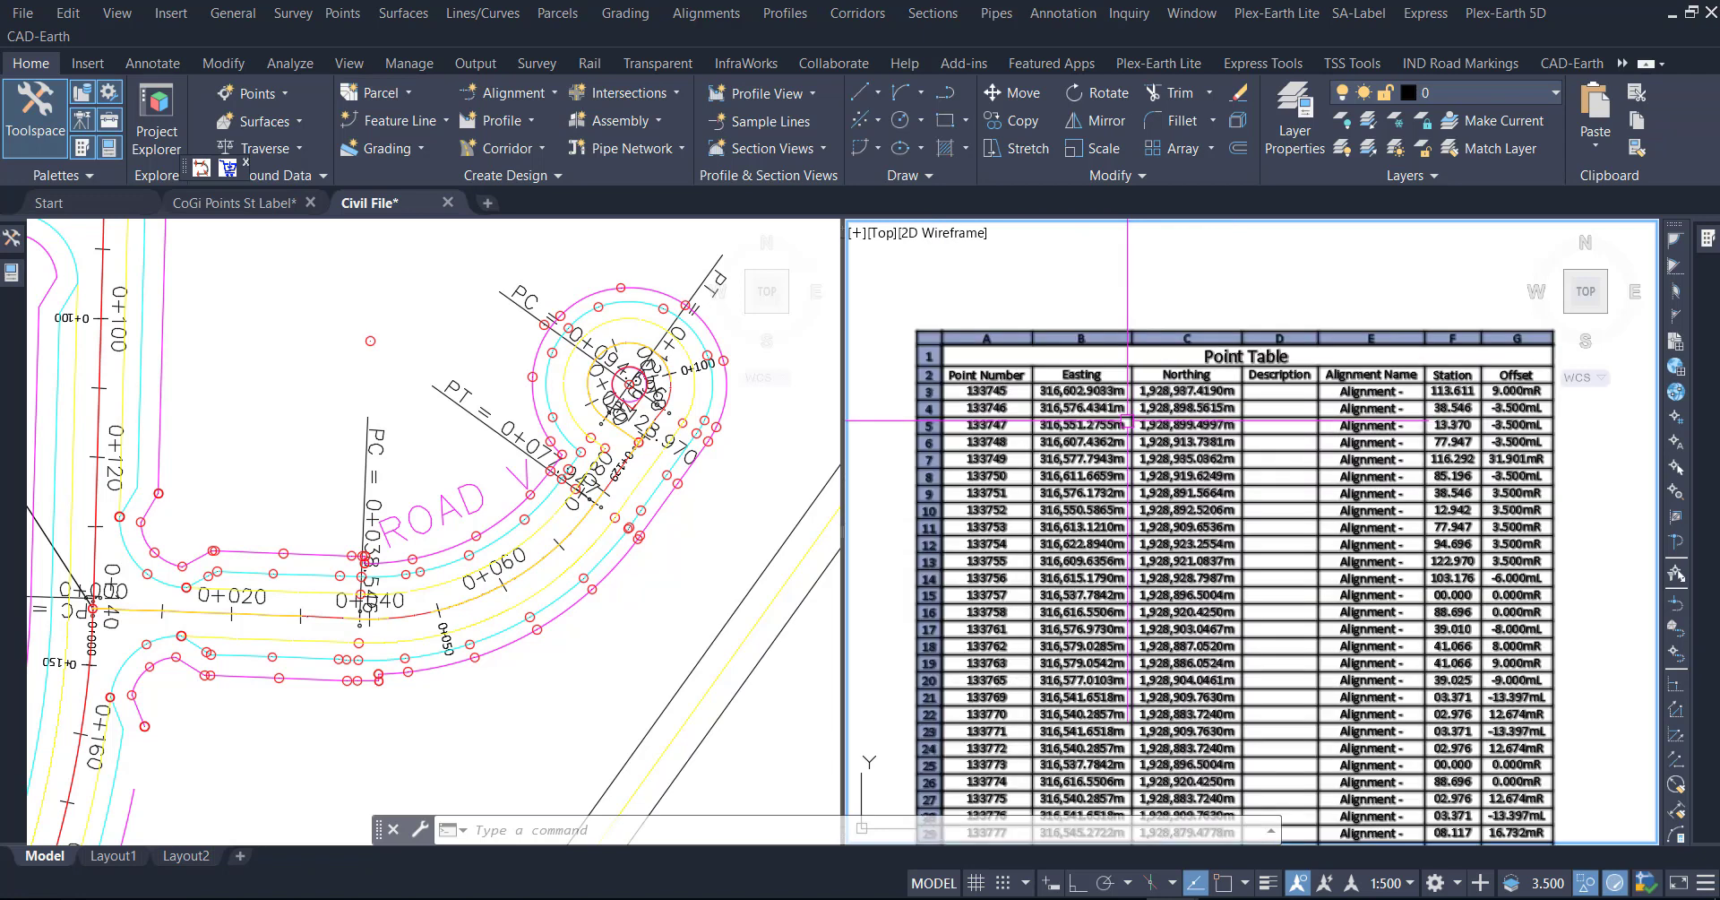
pyautogui.scroll(2, 1470, 417)
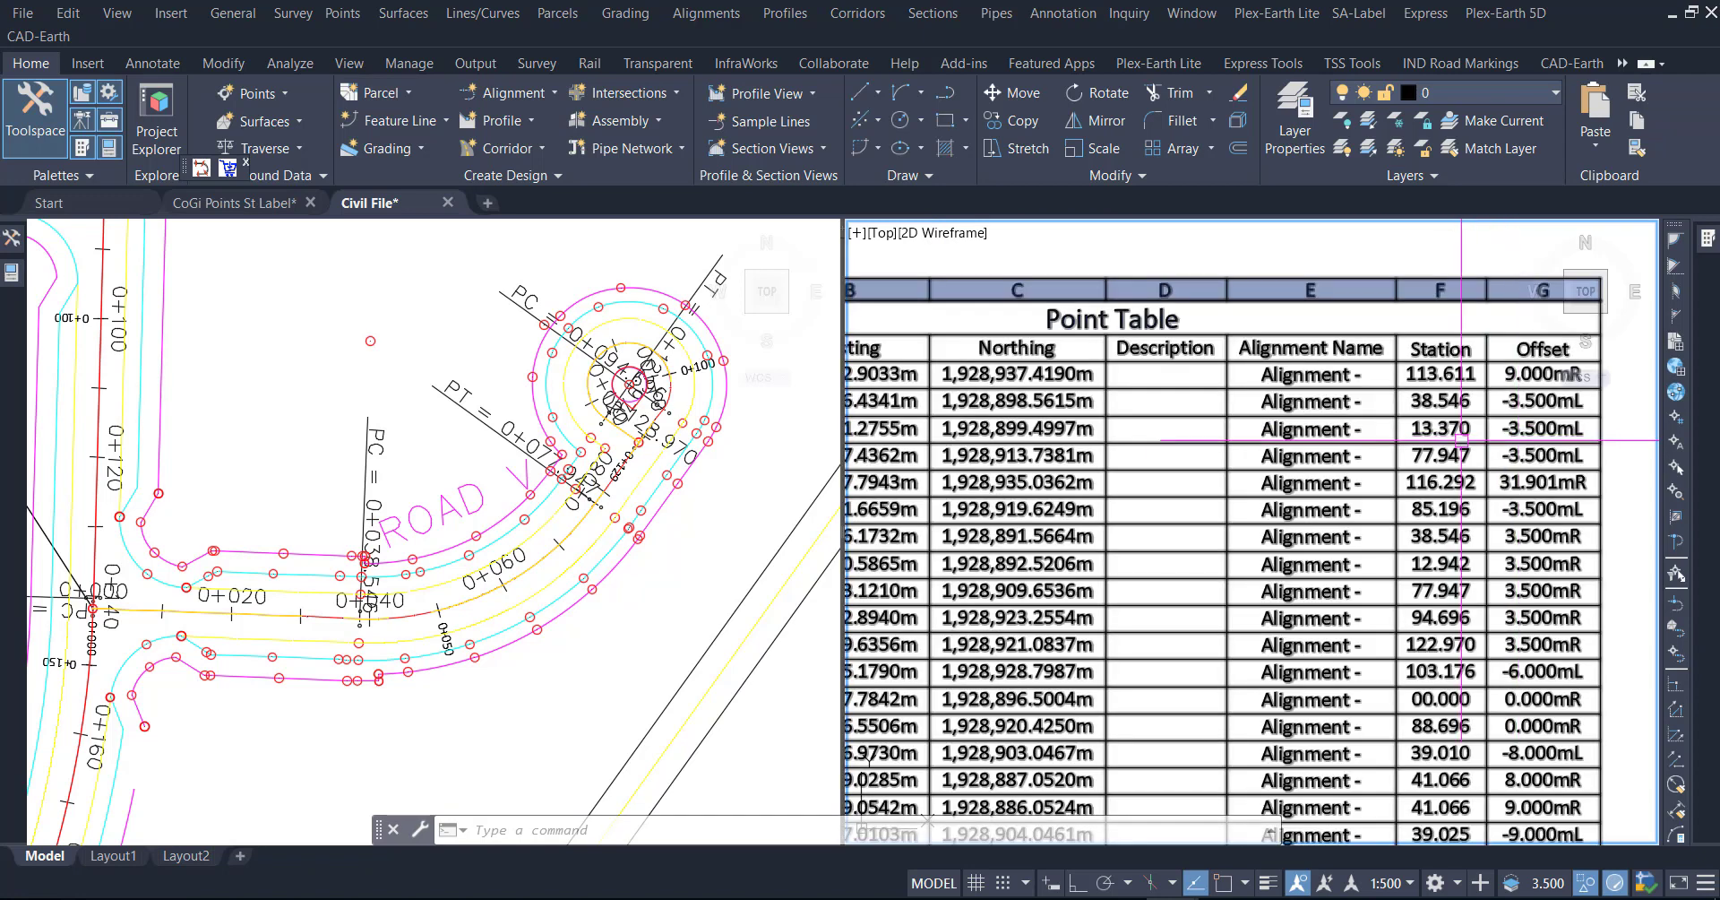
pyautogui.scroll(-3, 1518, 437)
# Step: Export the point table as Table1.csv to the Table folder in Documents
pyautogui.click(654, 566)
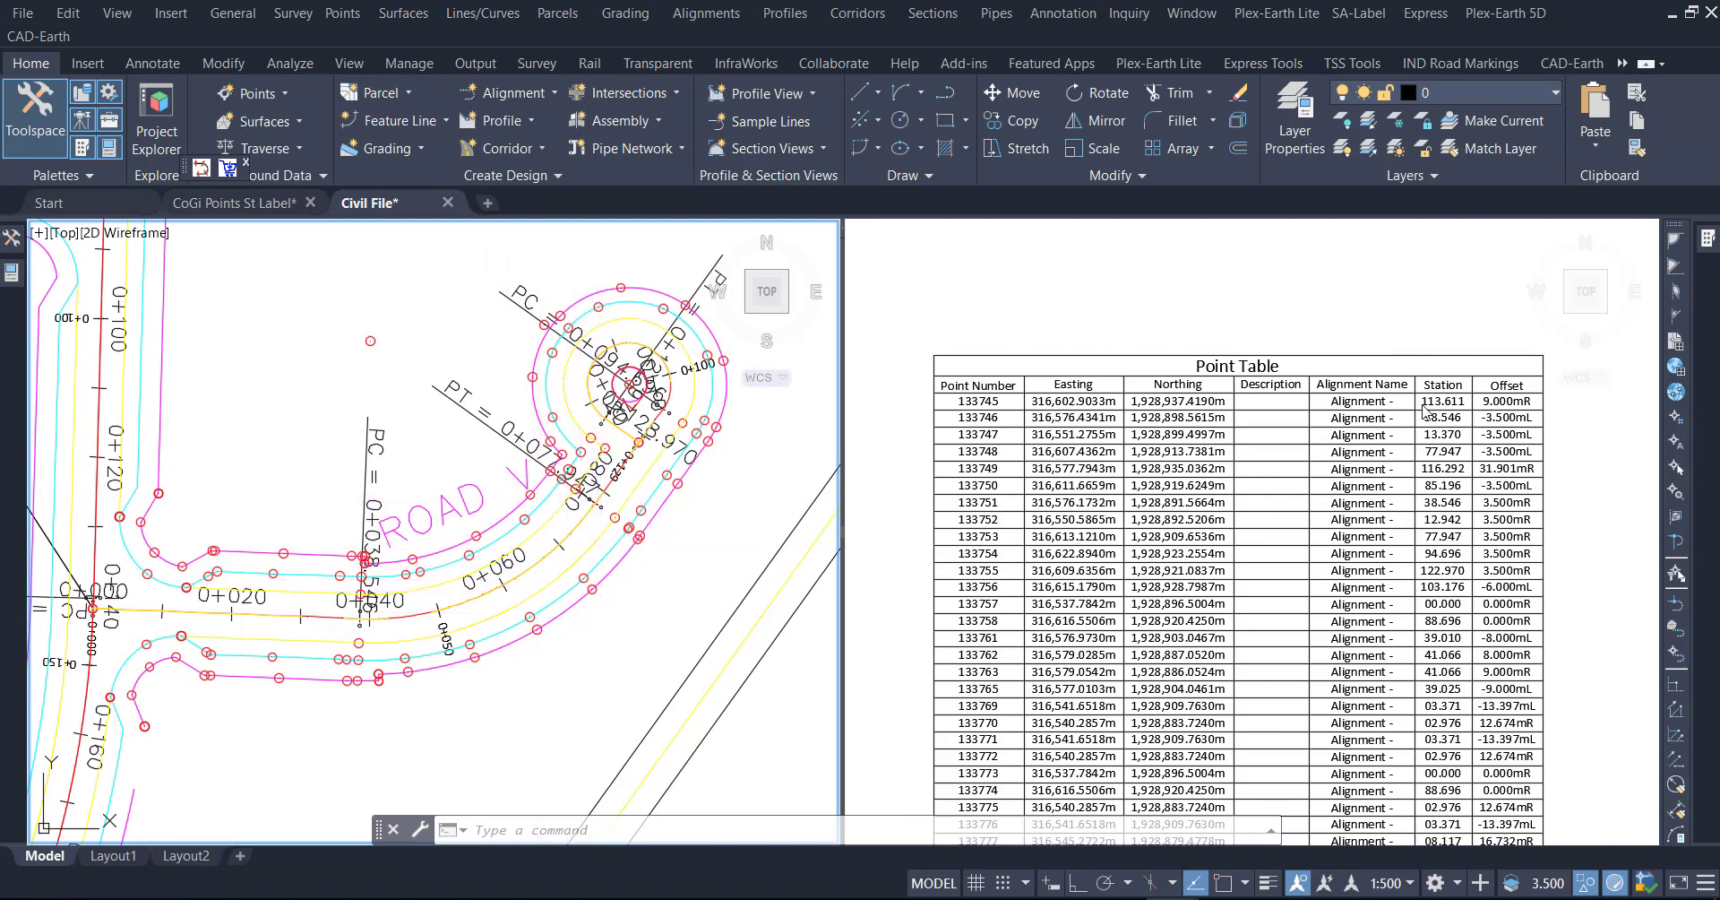
pyautogui.click(1400, 318)
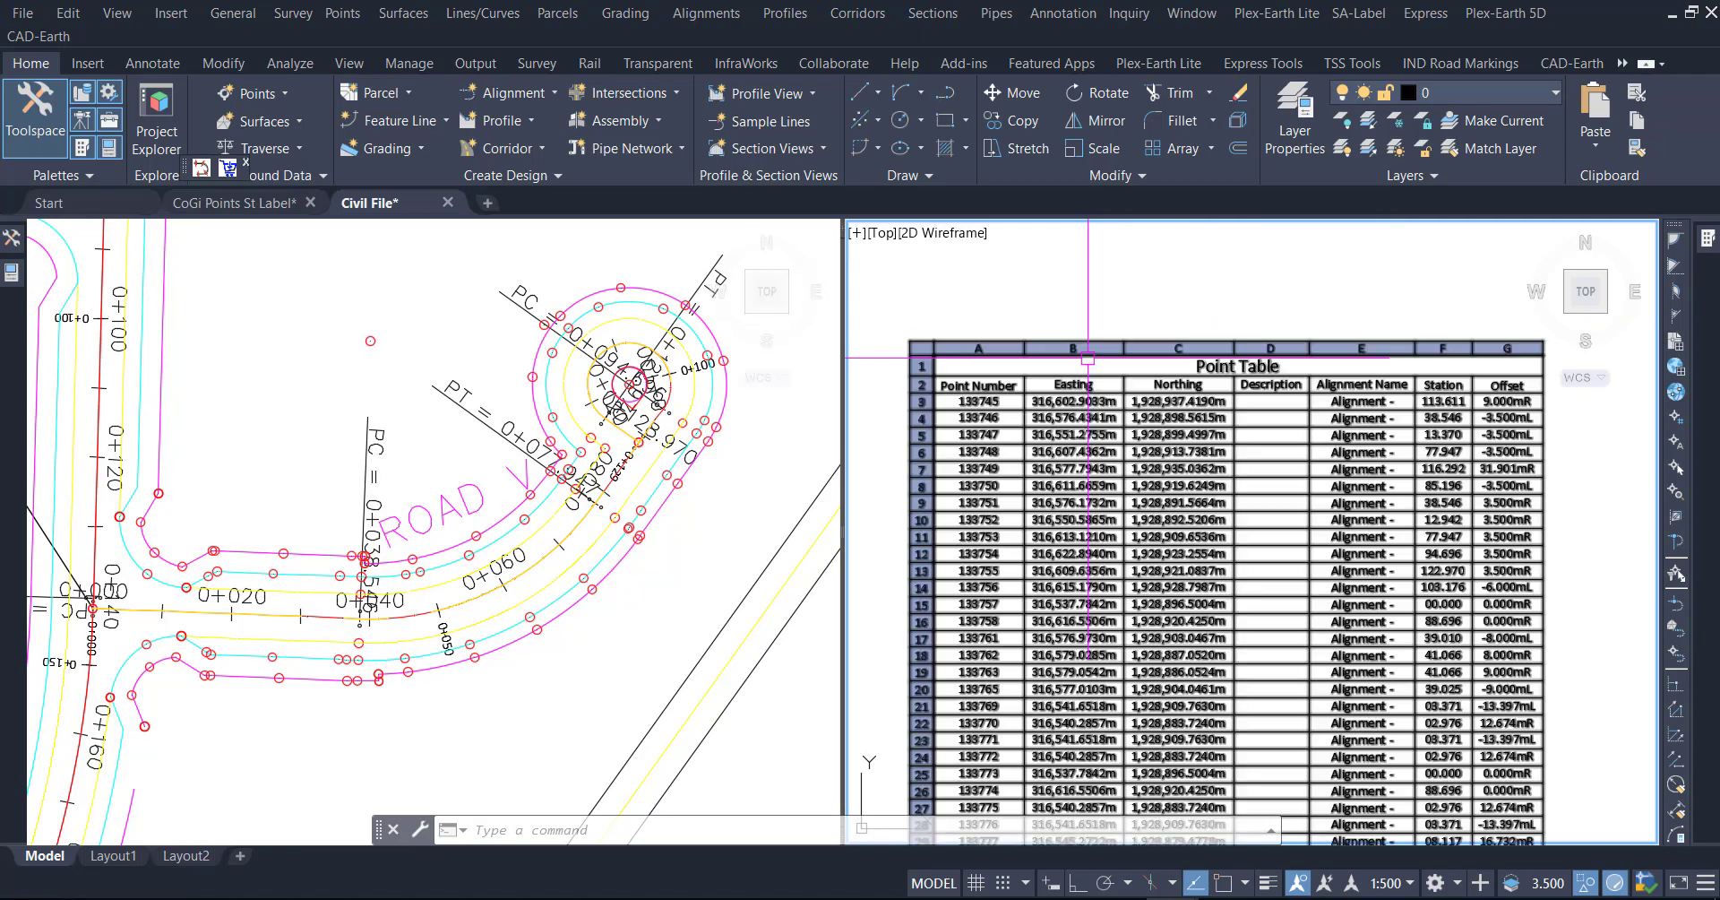
pyautogui.click(1083, 356)
pyautogui.click(1086, 357)
pyautogui.rightClick(1087, 359)
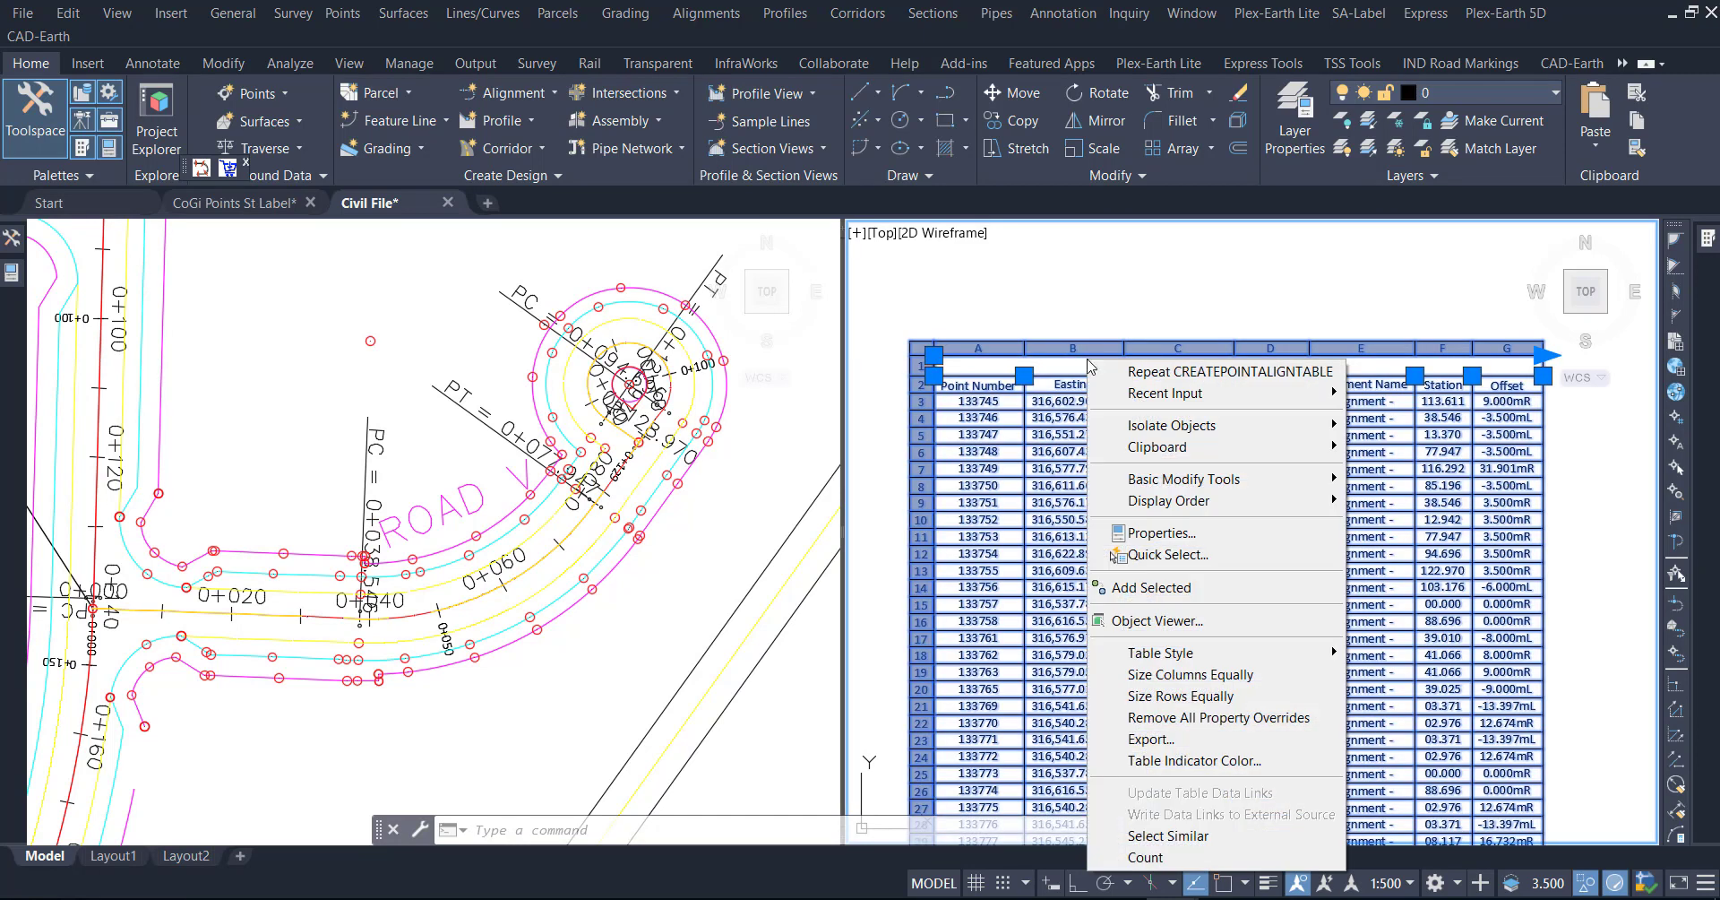
pyautogui.click(1134, 740)
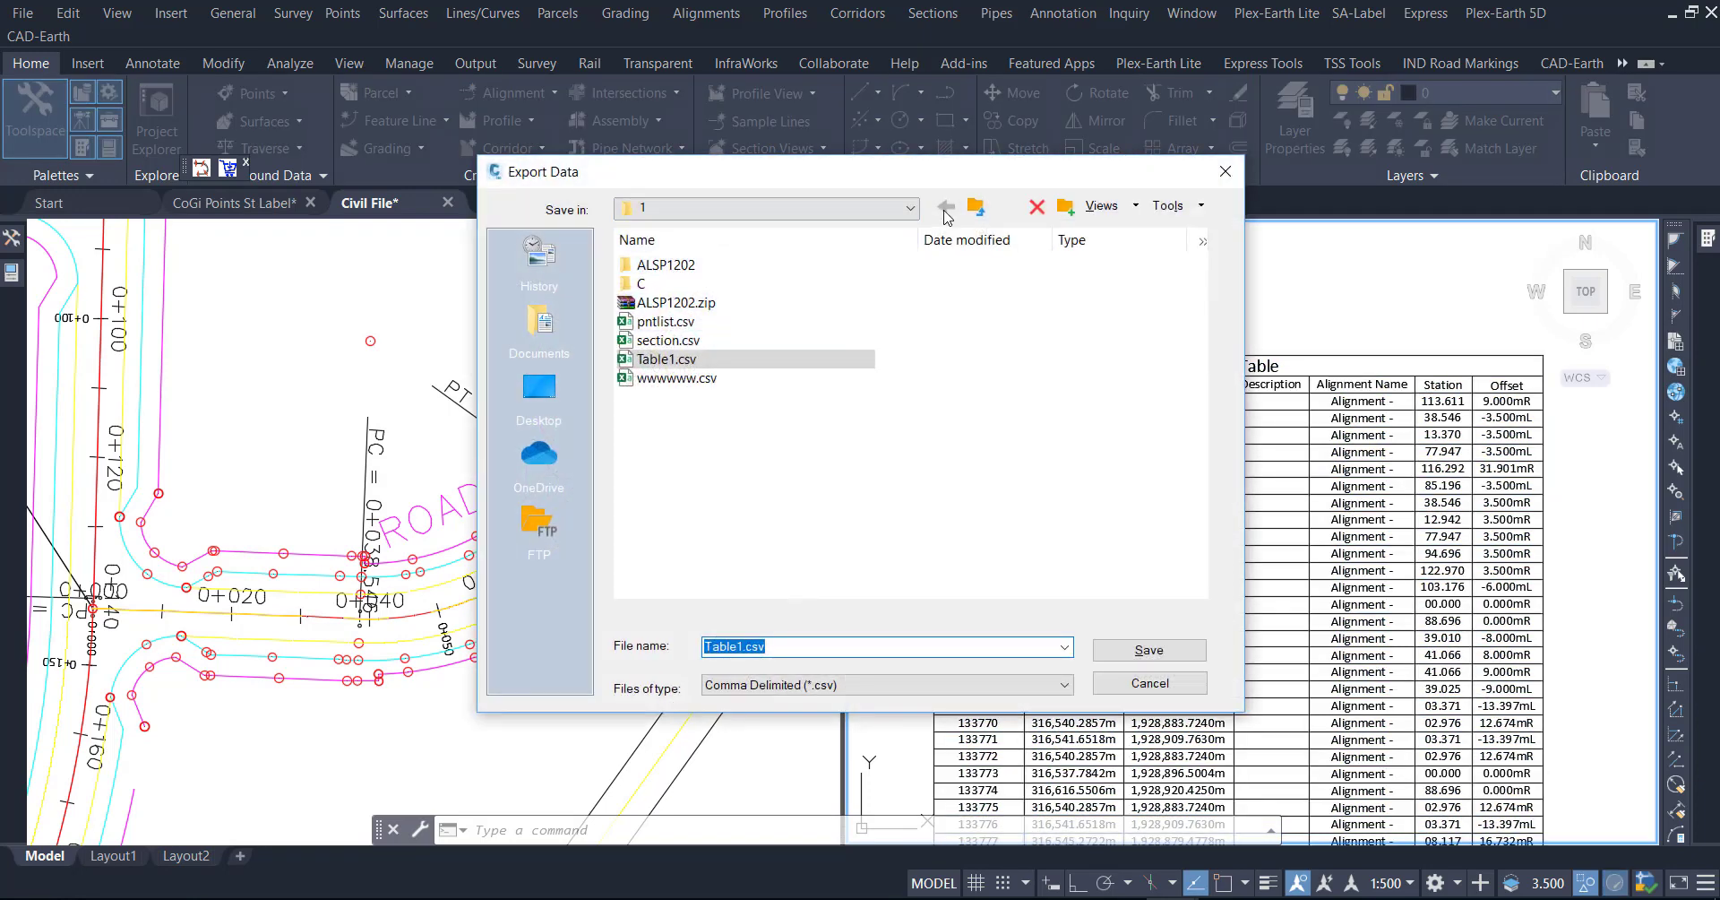
pyautogui.click(539, 324)
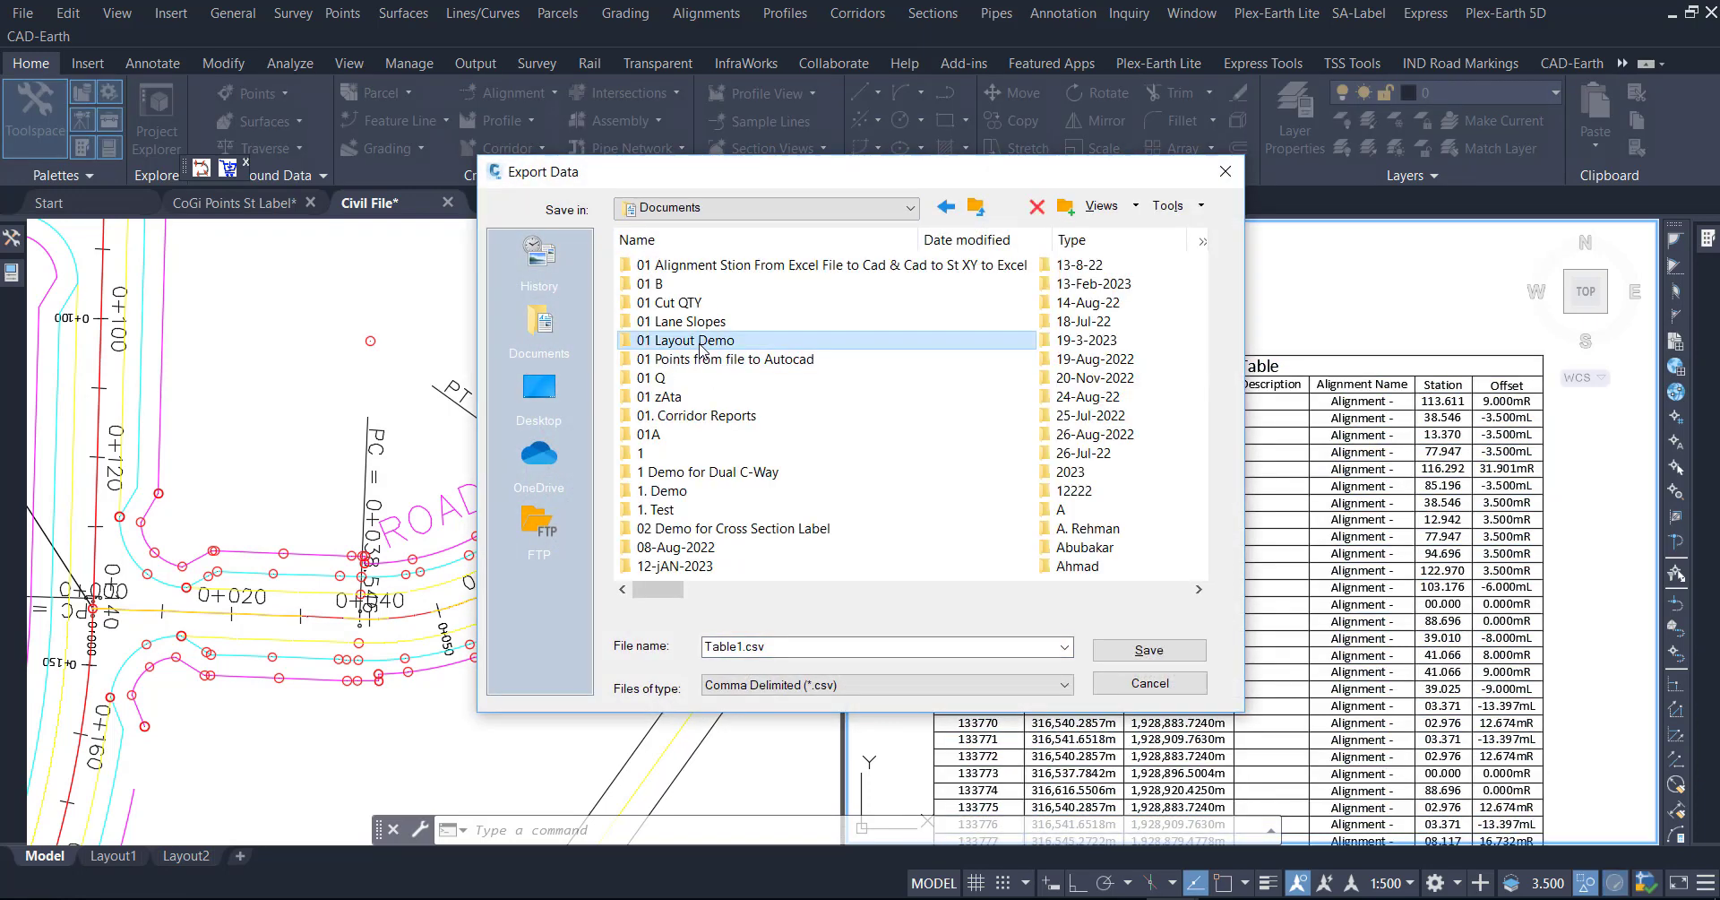
pyautogui.doubleClick(701, 350)
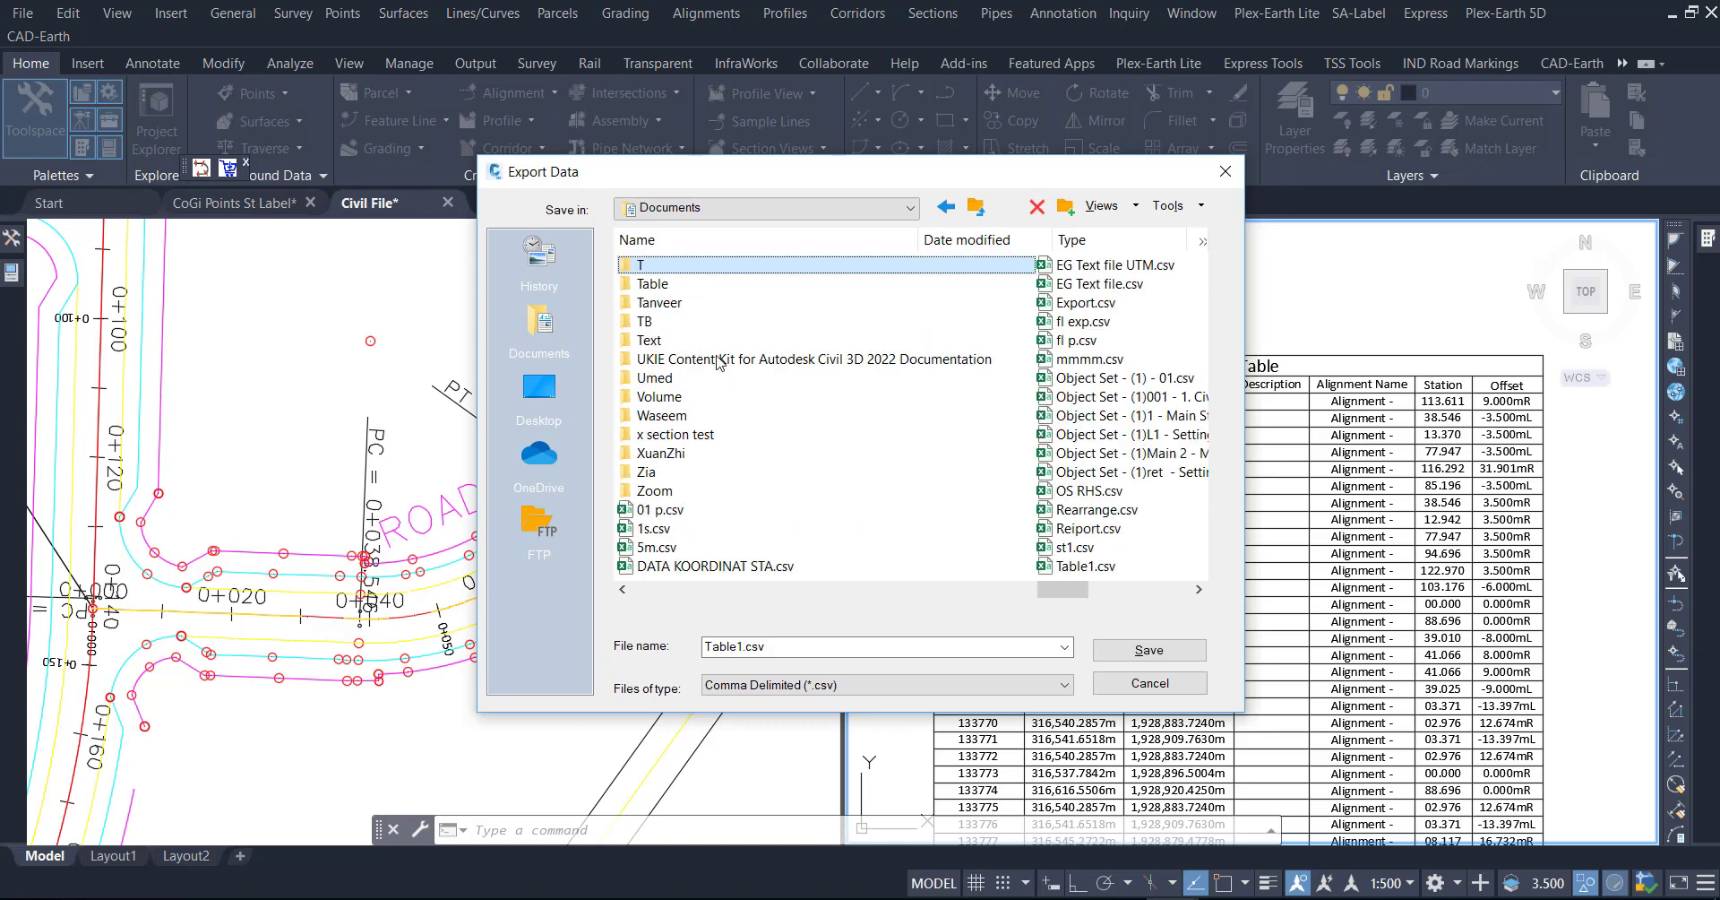
pyautogui.doubleClick(658, 283)
pyautogui.click(1149, 650)
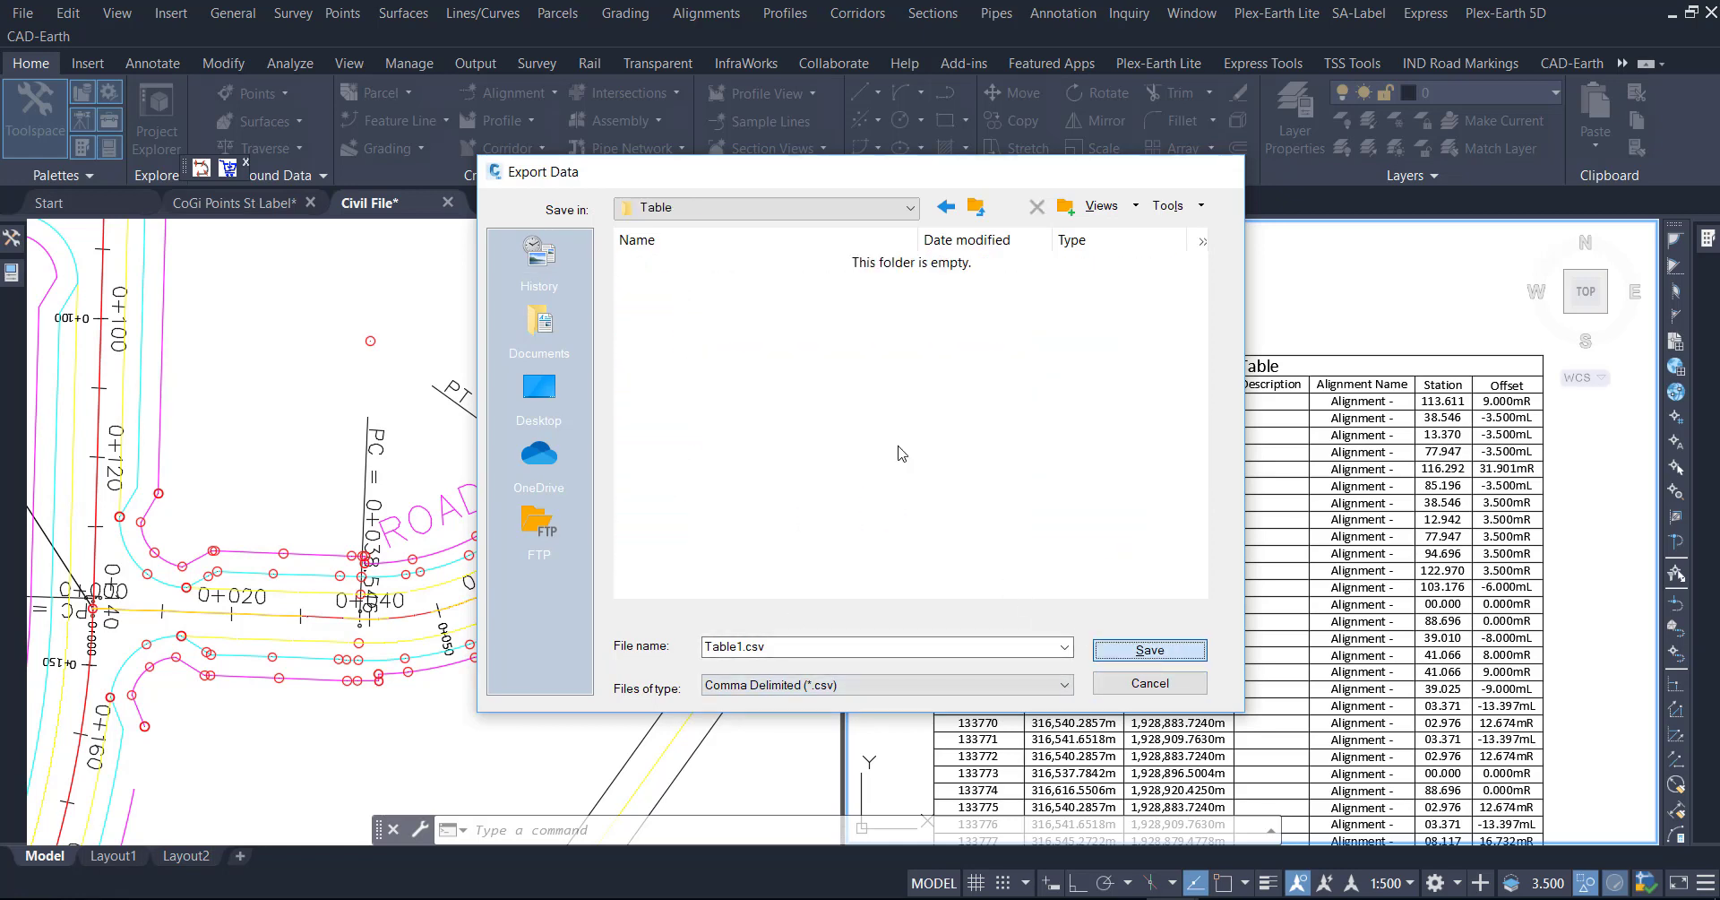
# Step: Switch to File Explorer, show the Table folder's files as a list, and open Table1.csv in Excel
pyautogui.click(747, 899)
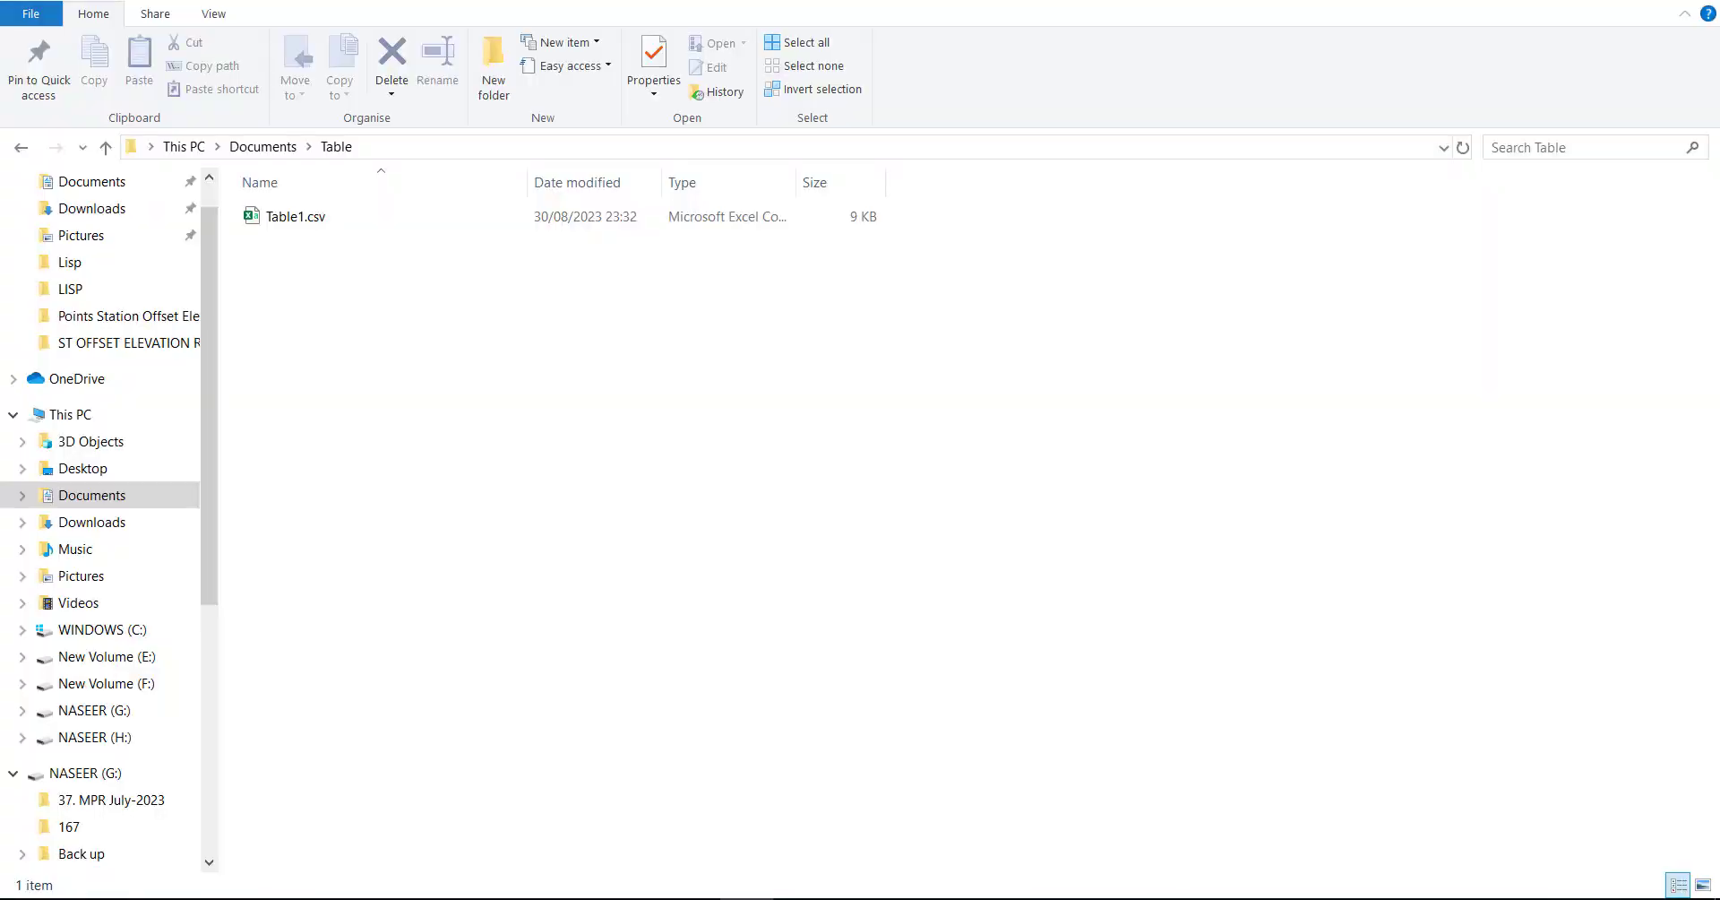
pyautogui.rightClick(332, 279)
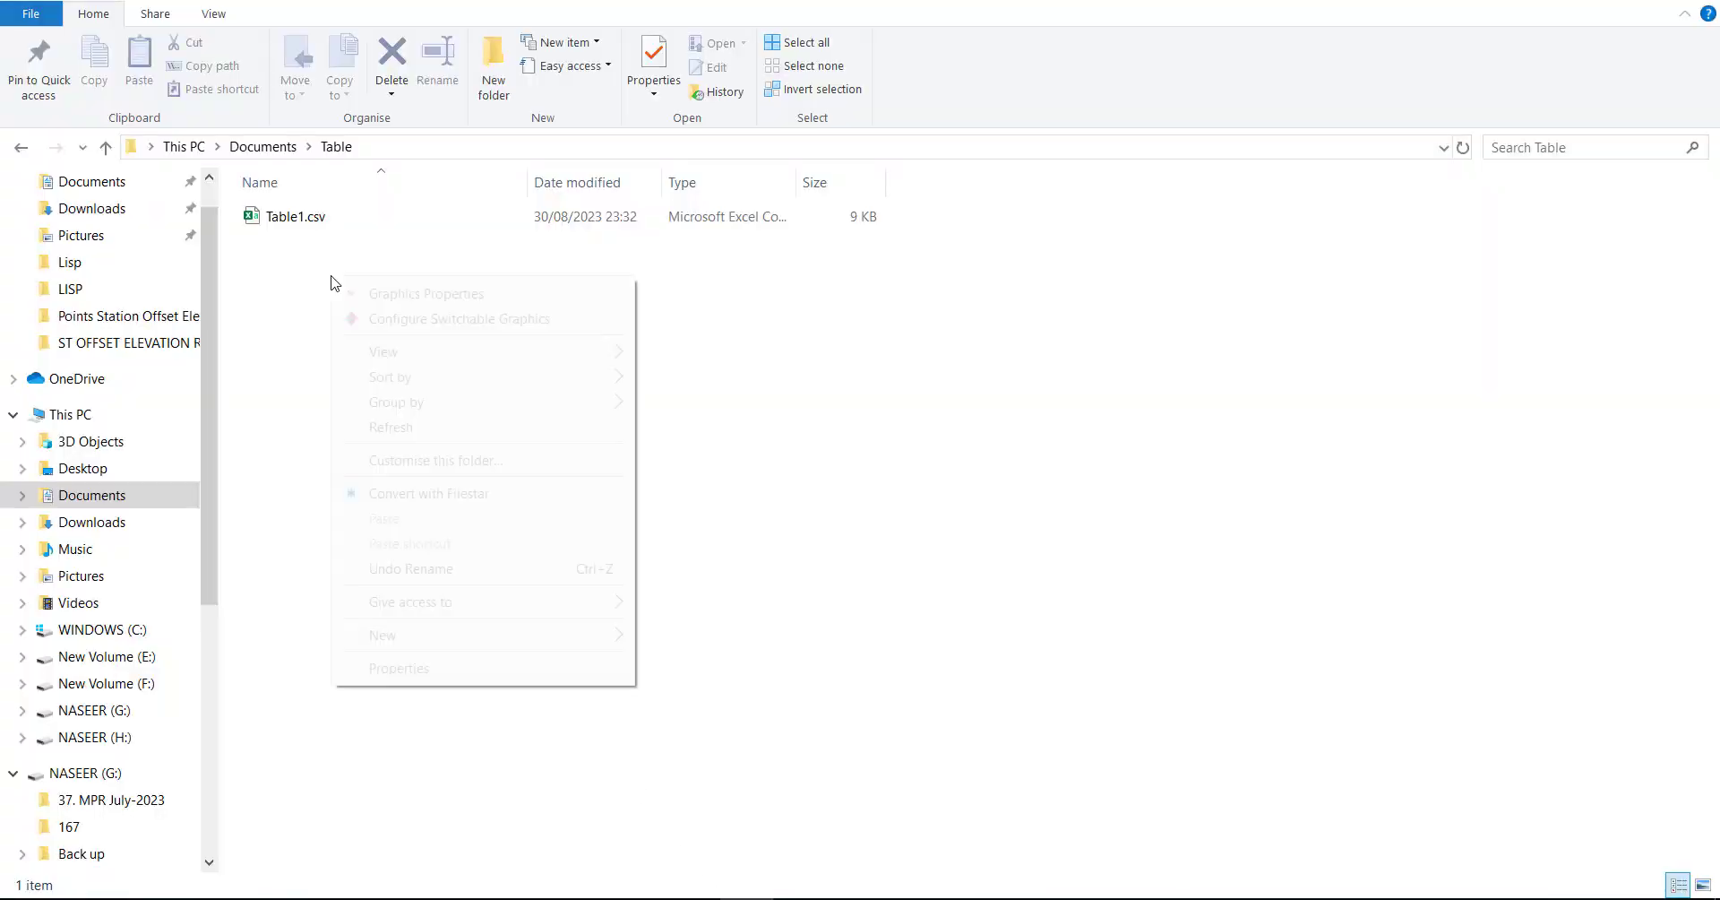
pyautogui.click(681, 454)
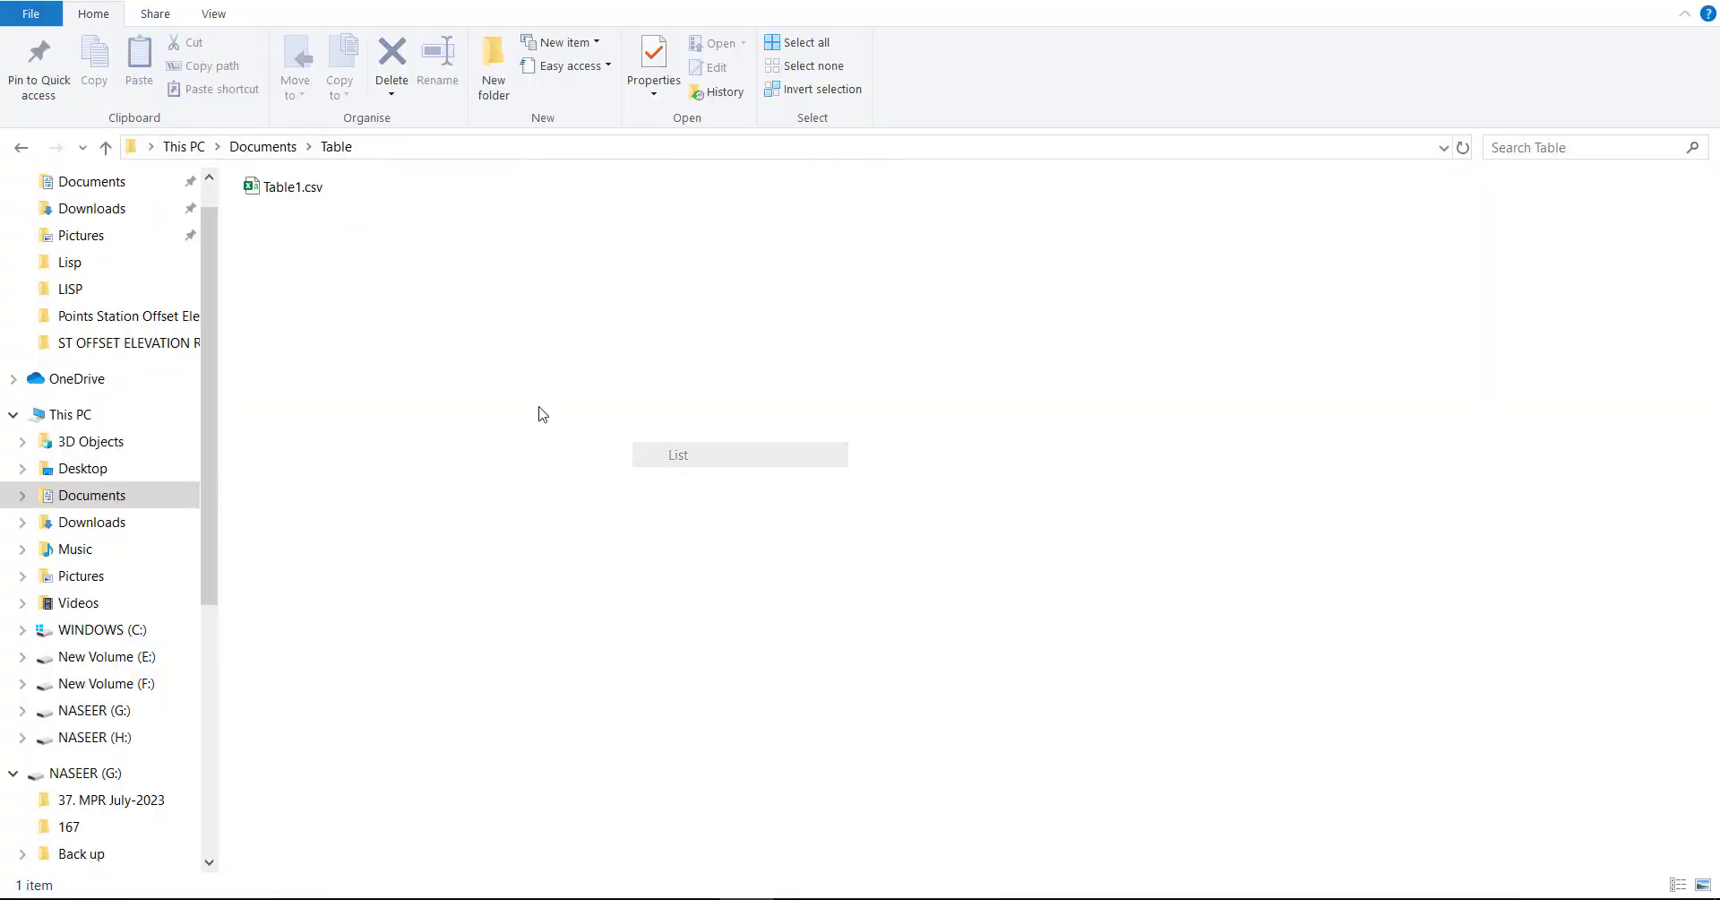
pyautogui.doubleClick(304, 188)
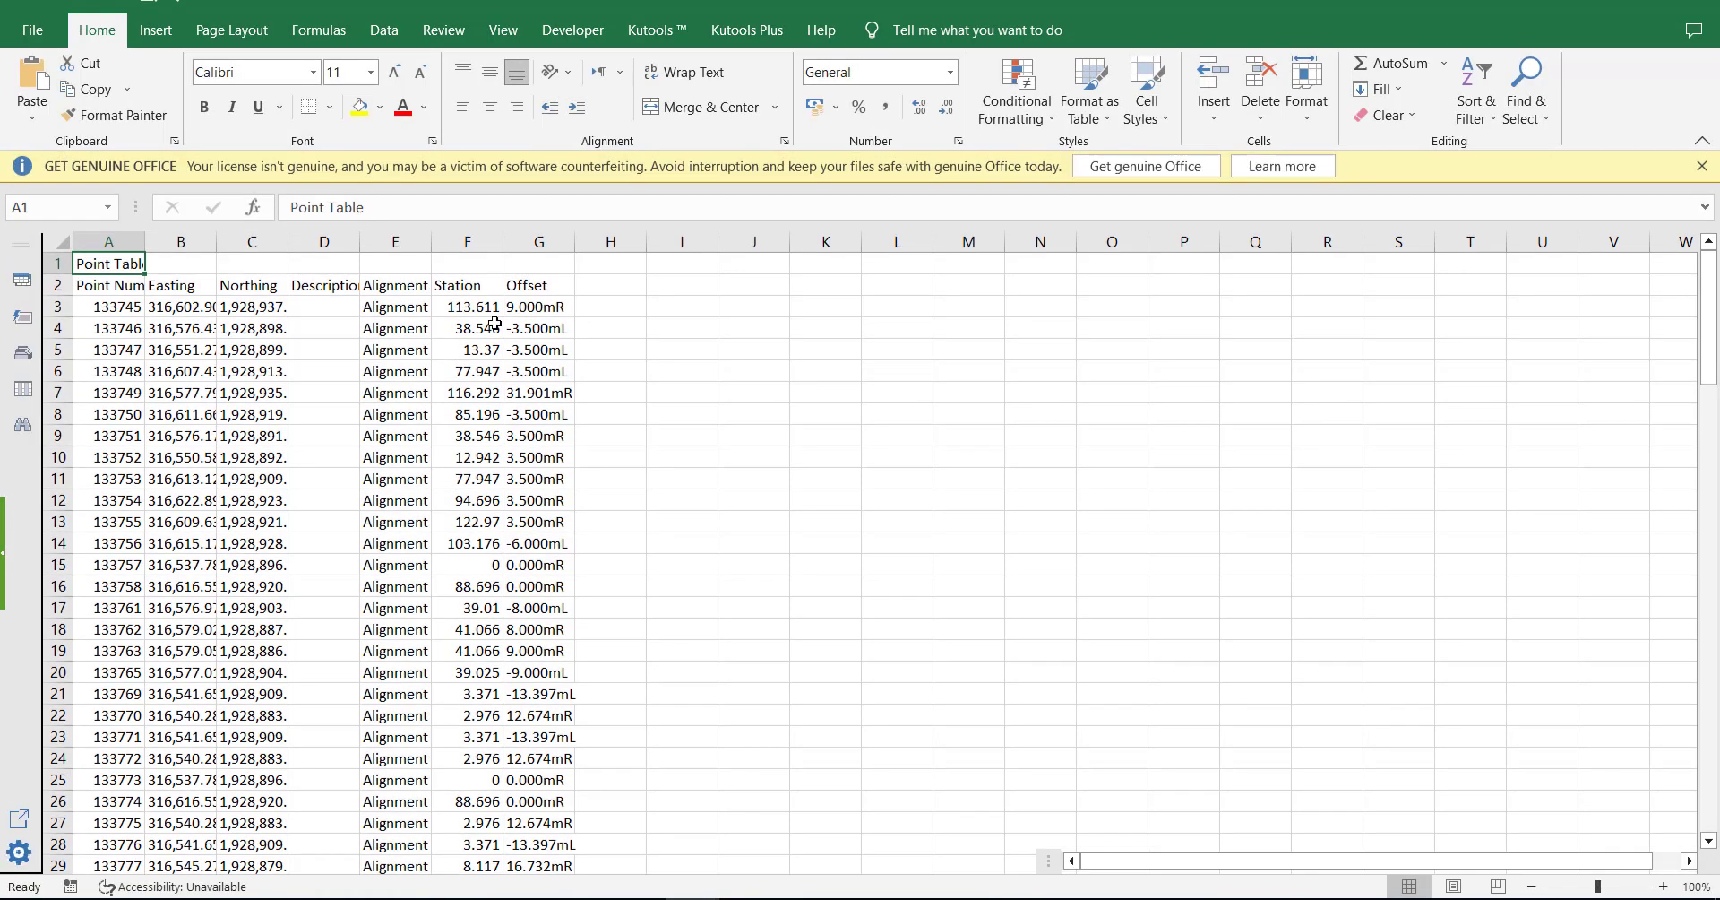
# Step: Centre the contents of columns A to G in the Table1 sheet
pyautogui.moveTo(108, 243); pyautogui.dragTo(543, 243)
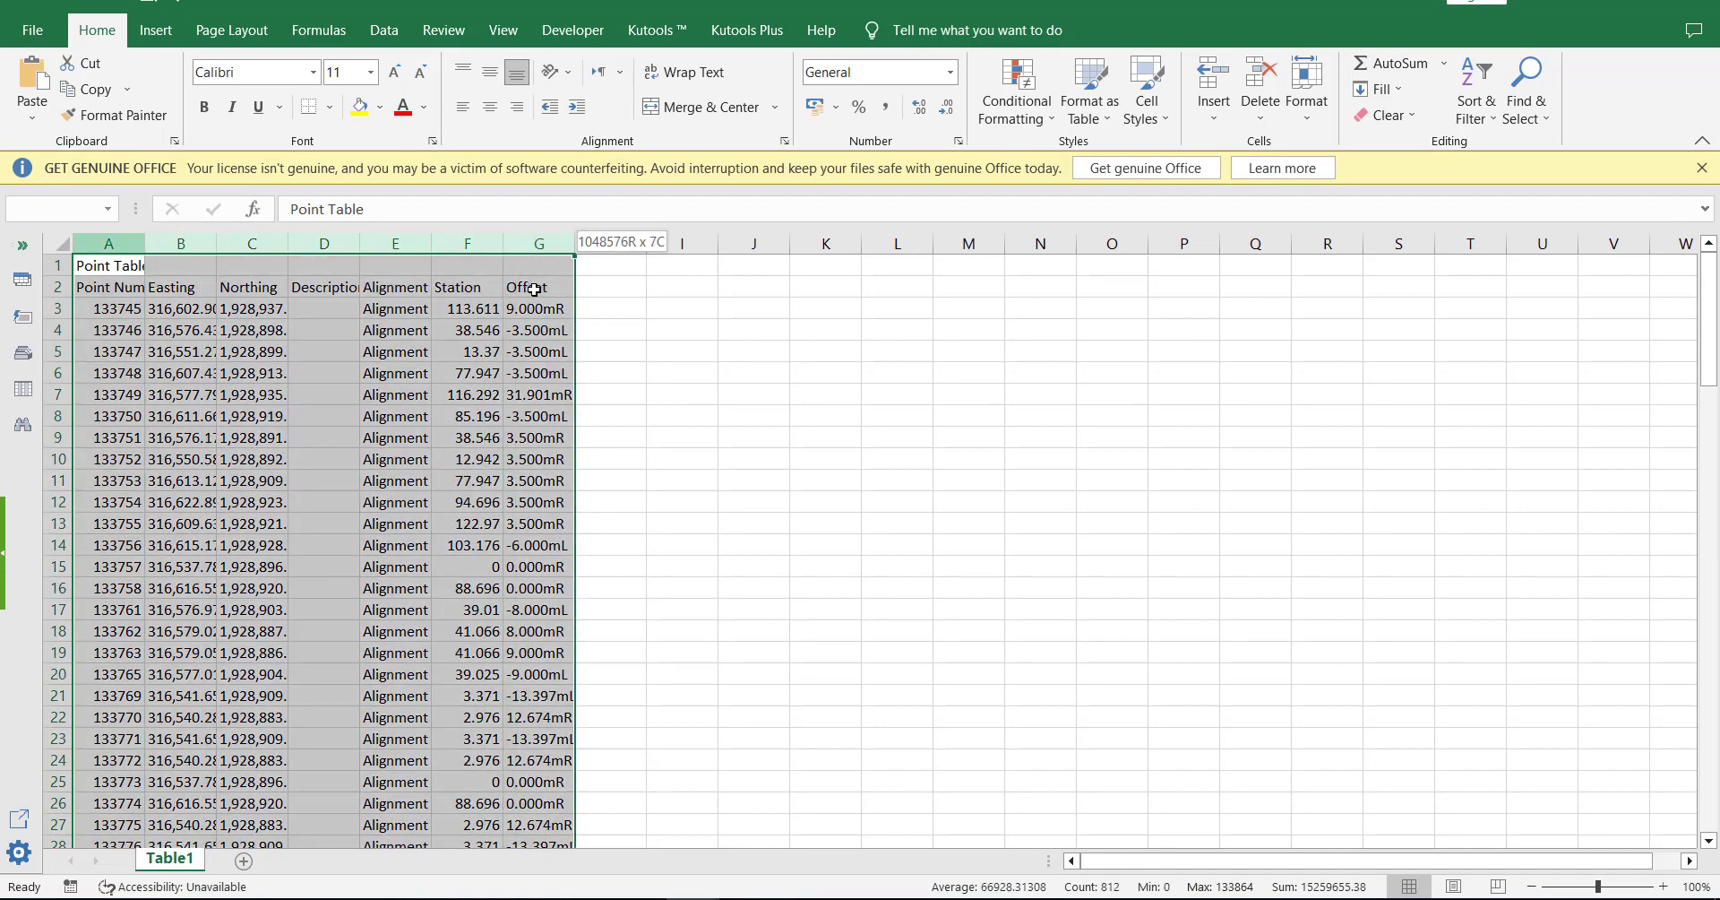
pyautogui.click(490, 107)
pyautogui.click(754, 437)
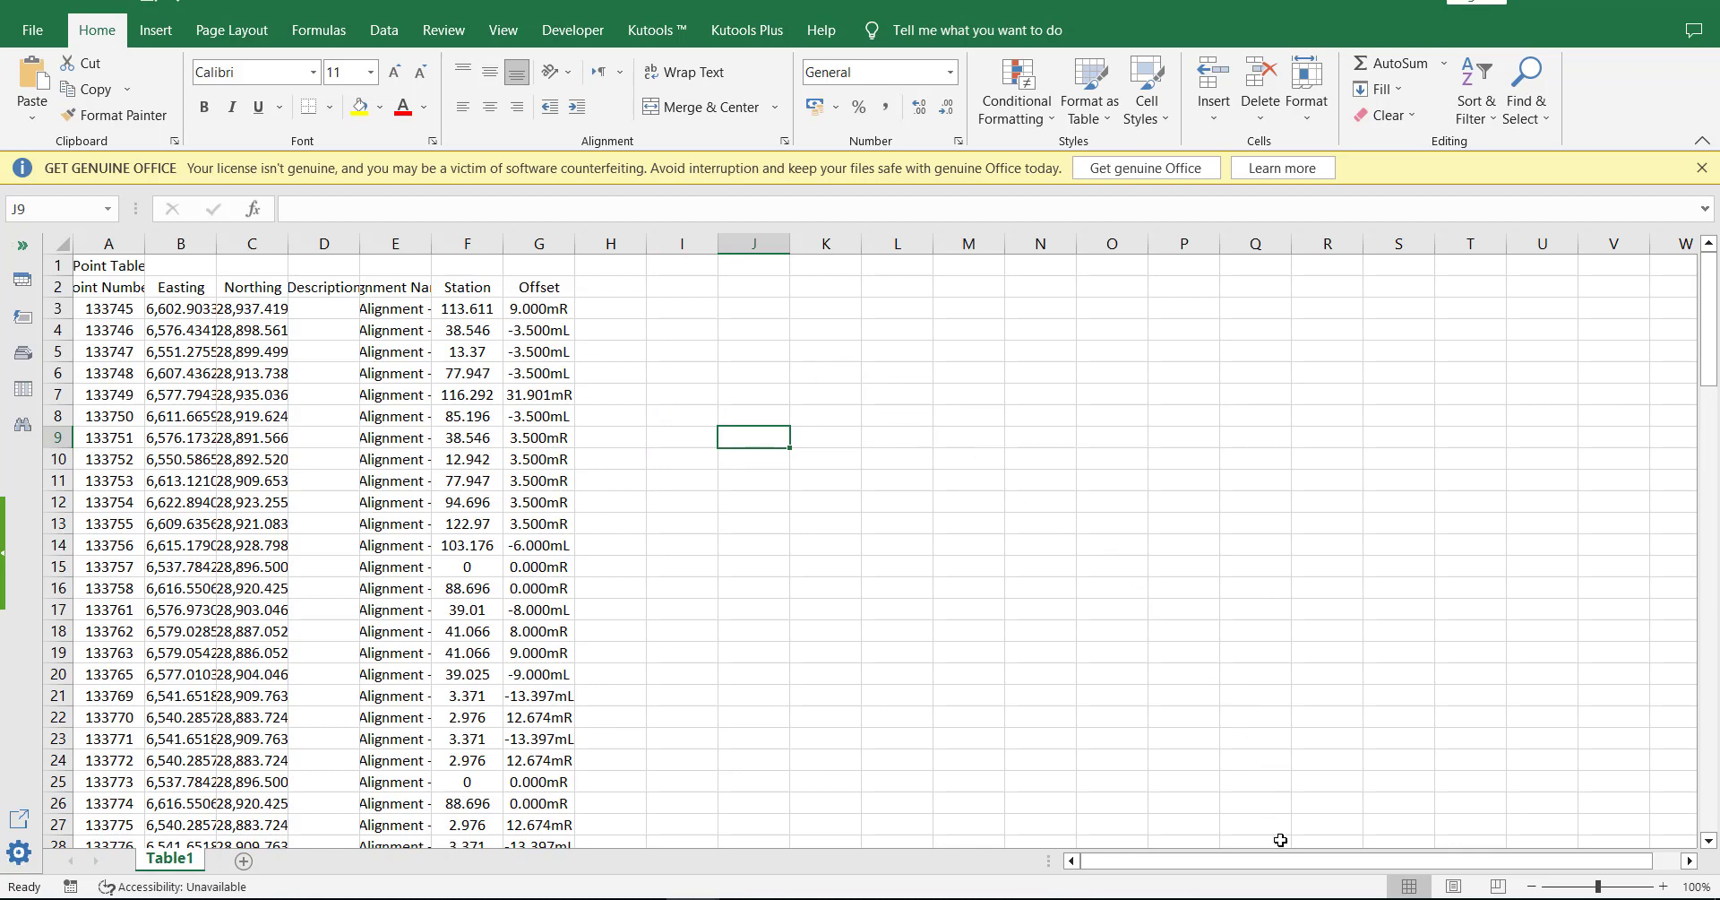
# Step: Switch to Civil 3D and bring up the CoGi Points St Label drawing with its alignment viewport active
pyautogui.click(1173, 897)
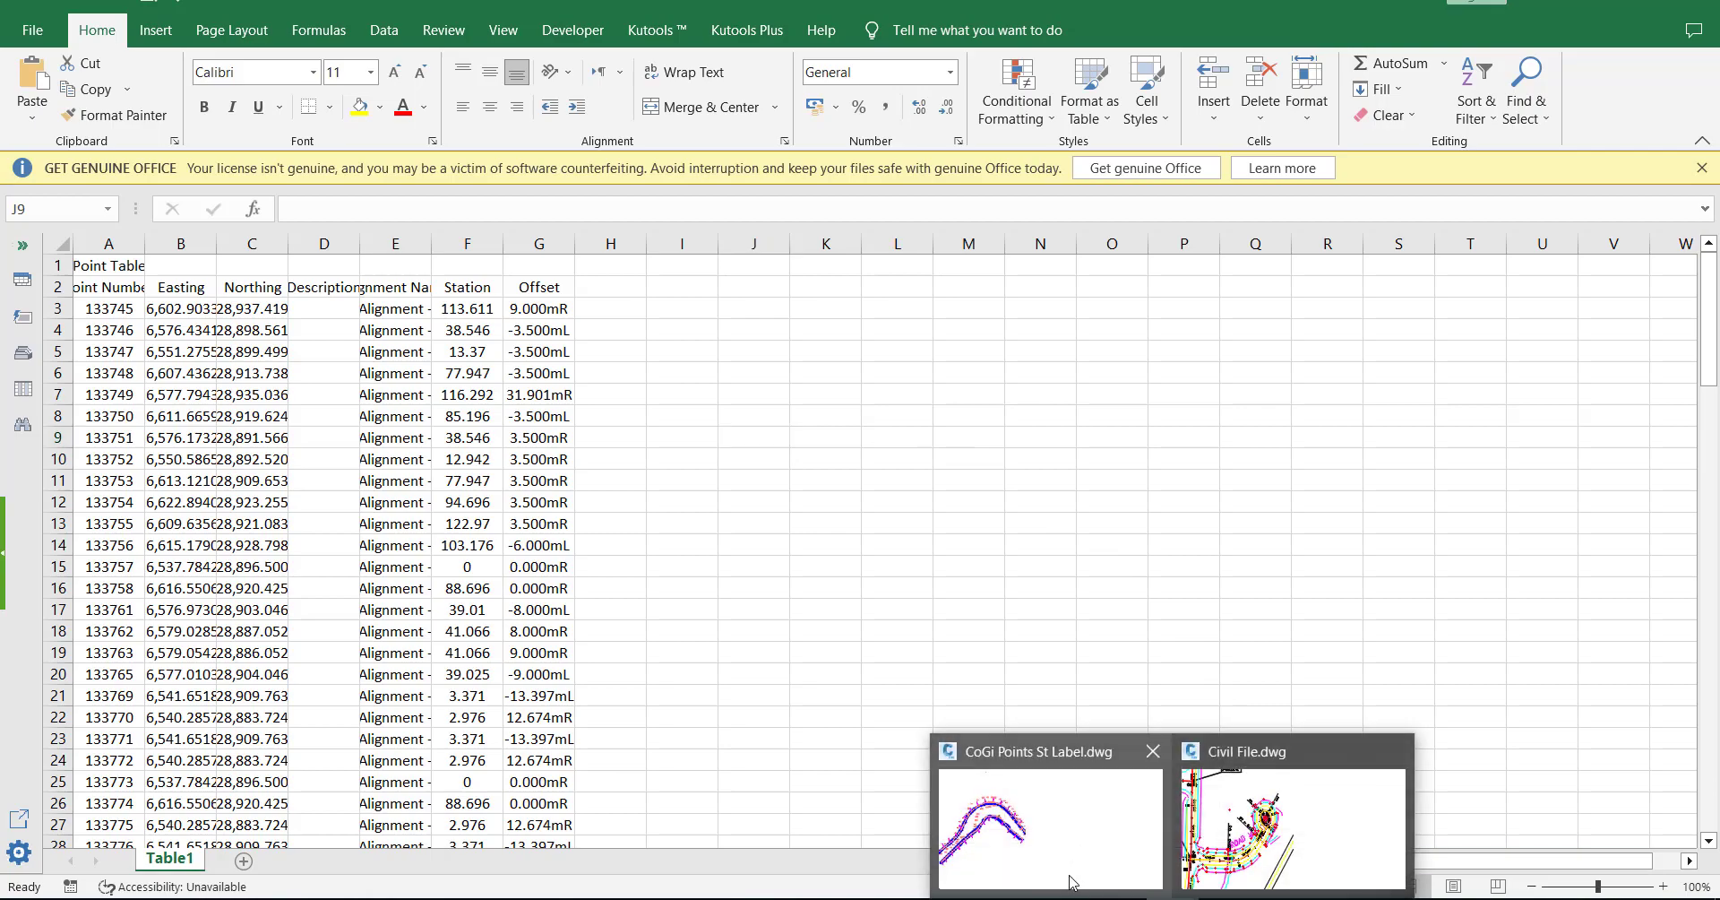
pyautogui.click(1031, 853)
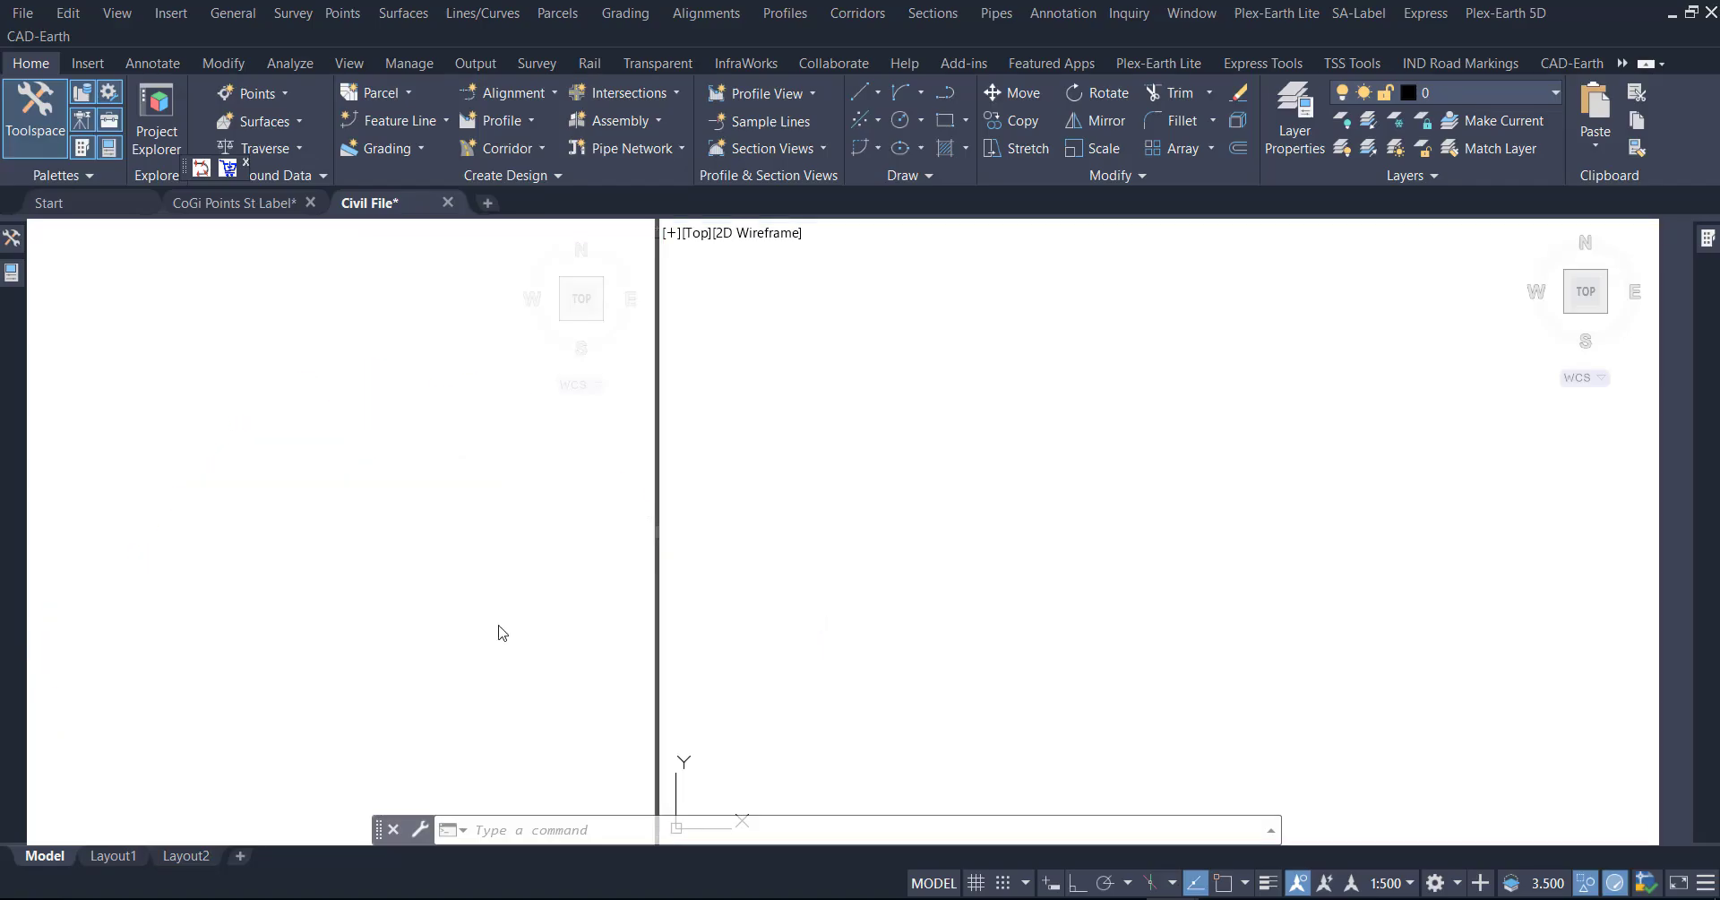
pyautogui.hotkey('ctrl', 'Tab')
pyautogui.click(432, 564)
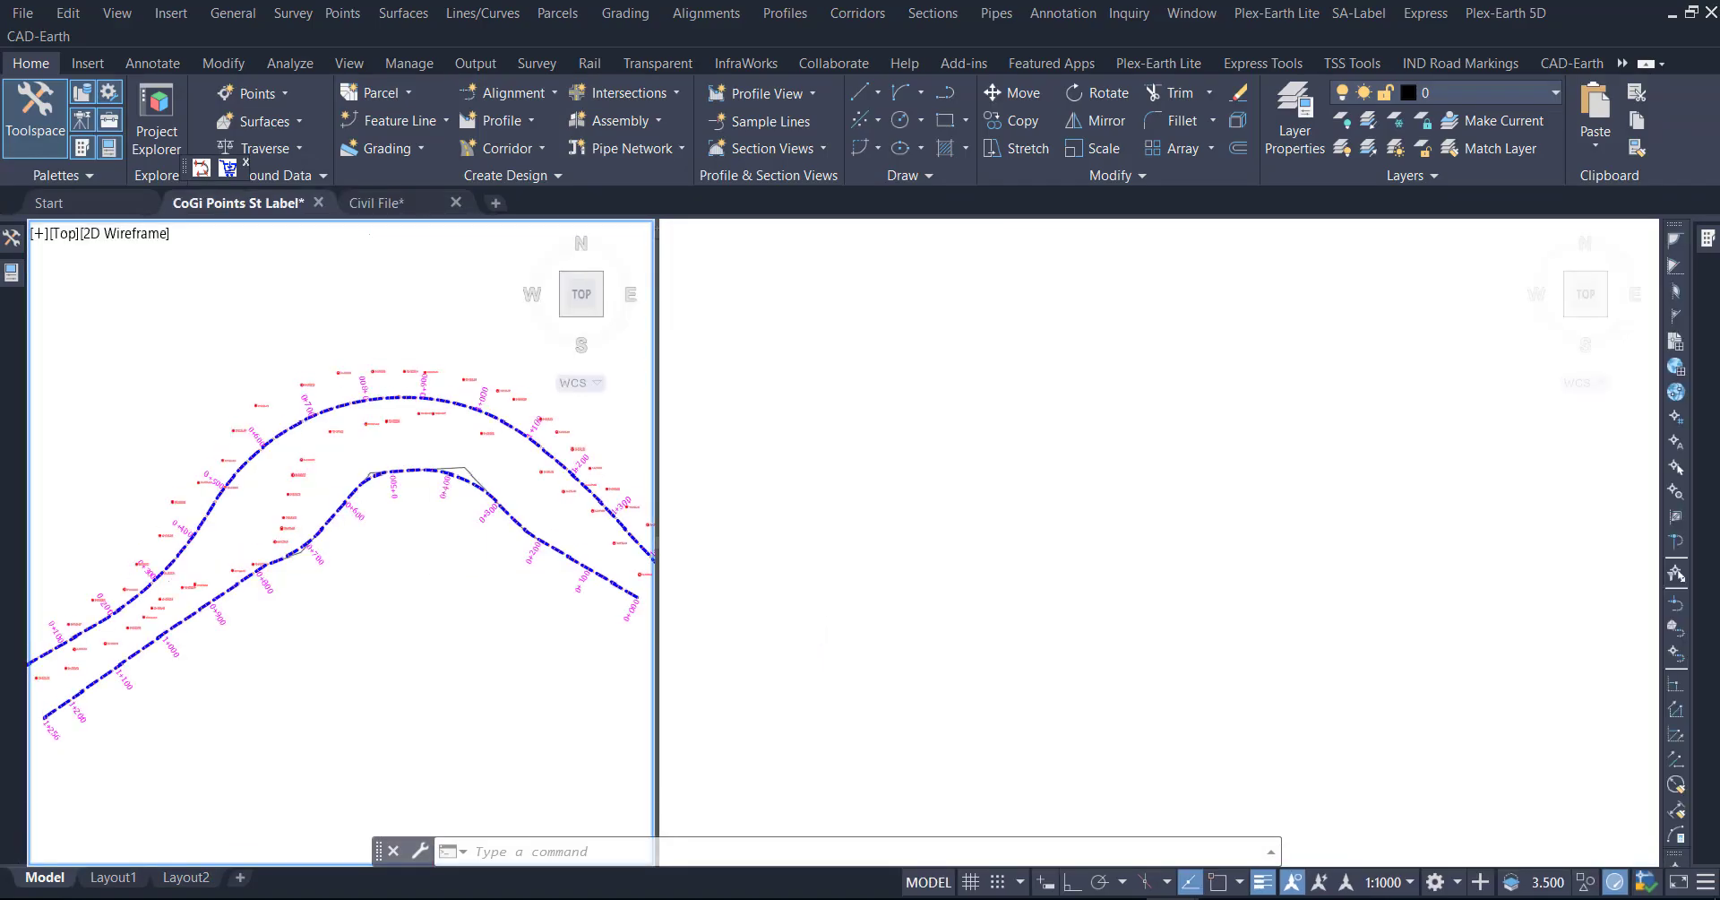
# Step: Examine the point labels and the stationing along the two alignments up close
pyautogui.scroll(-2, 438, 567)
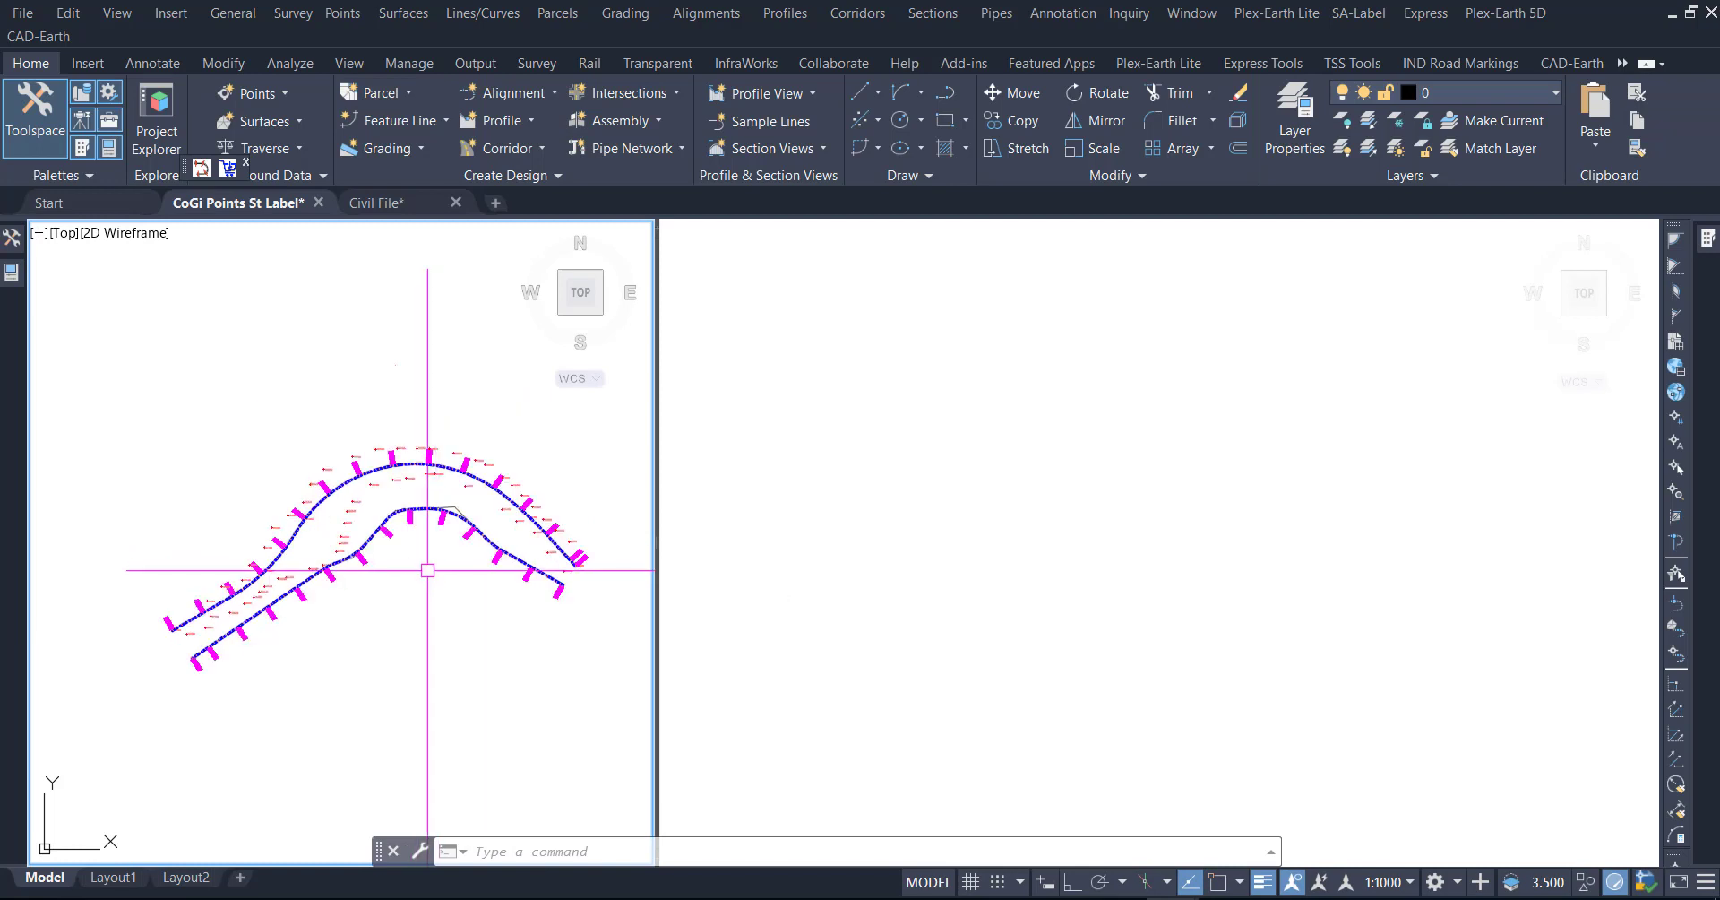
pyautogui.scroll(2, 275, 615)
pyautogui.scroll(9, 215, 618)
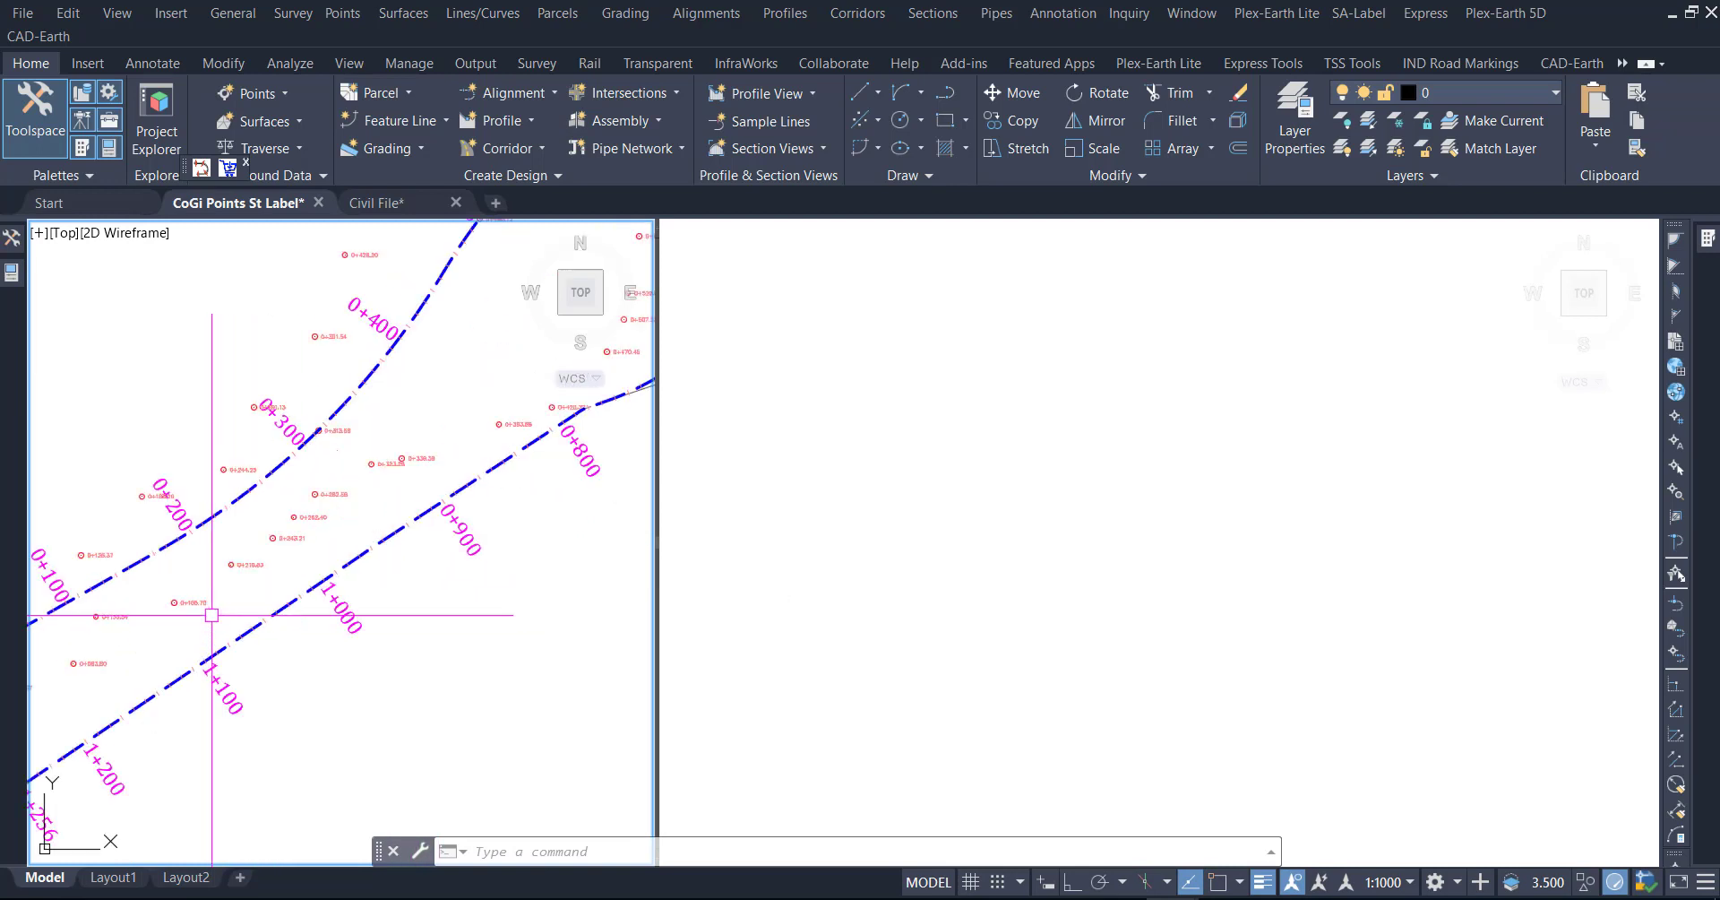
pyautogui.scroll(-5, 318, 475)
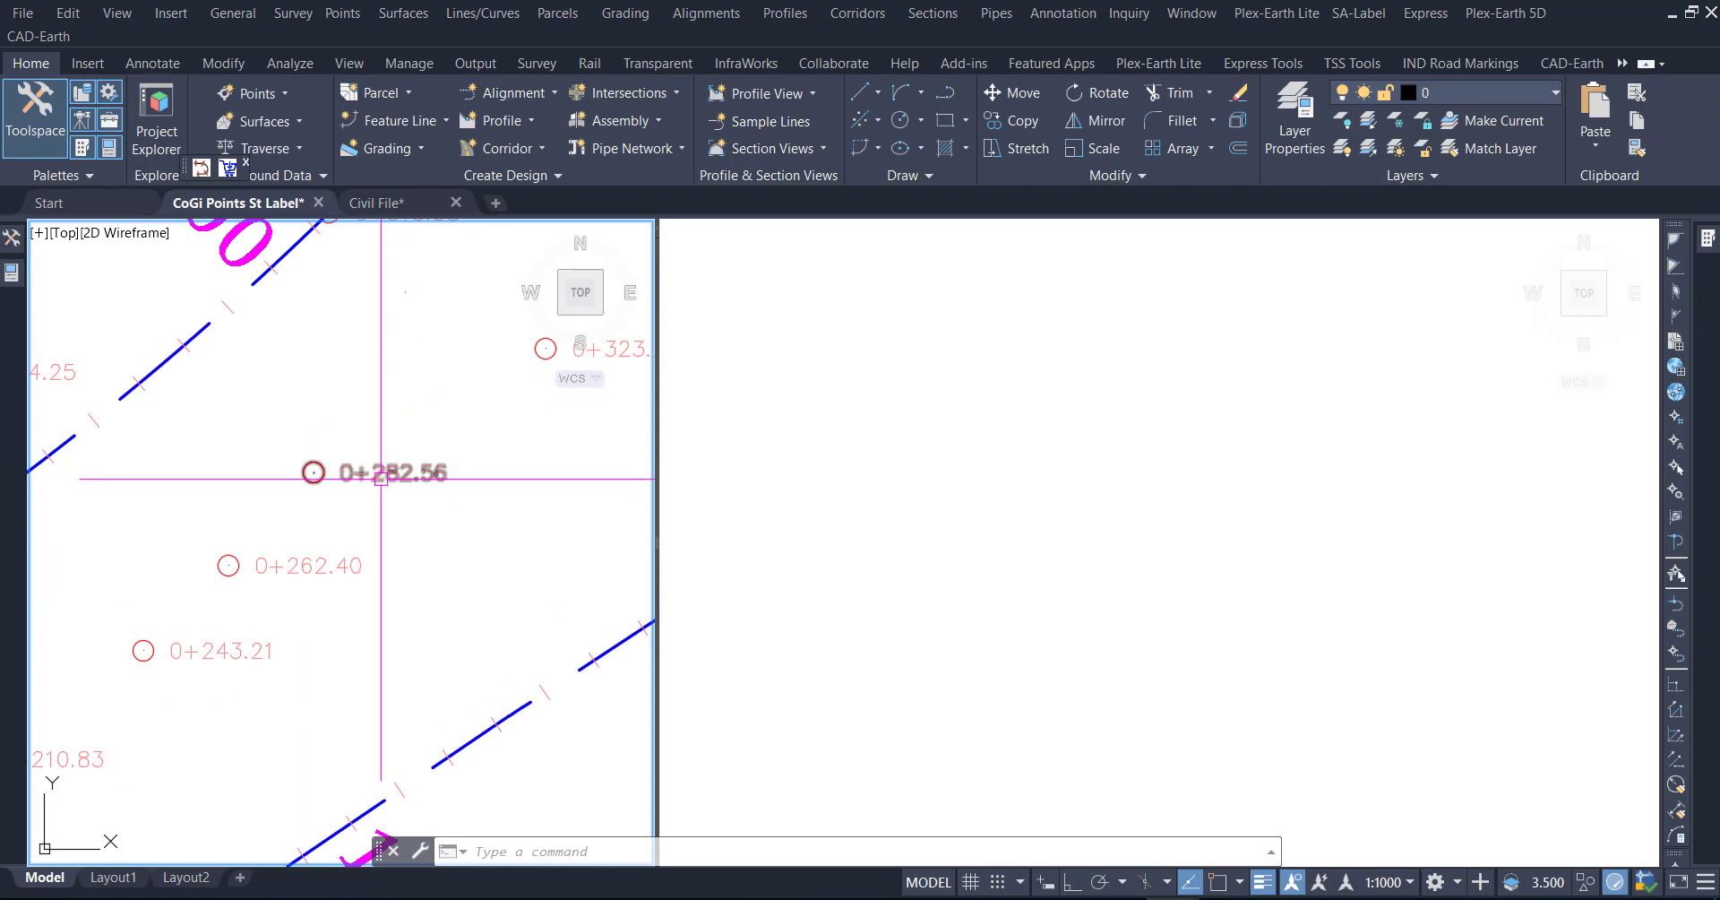
pyautogui.scroll(-5, 302, 475)
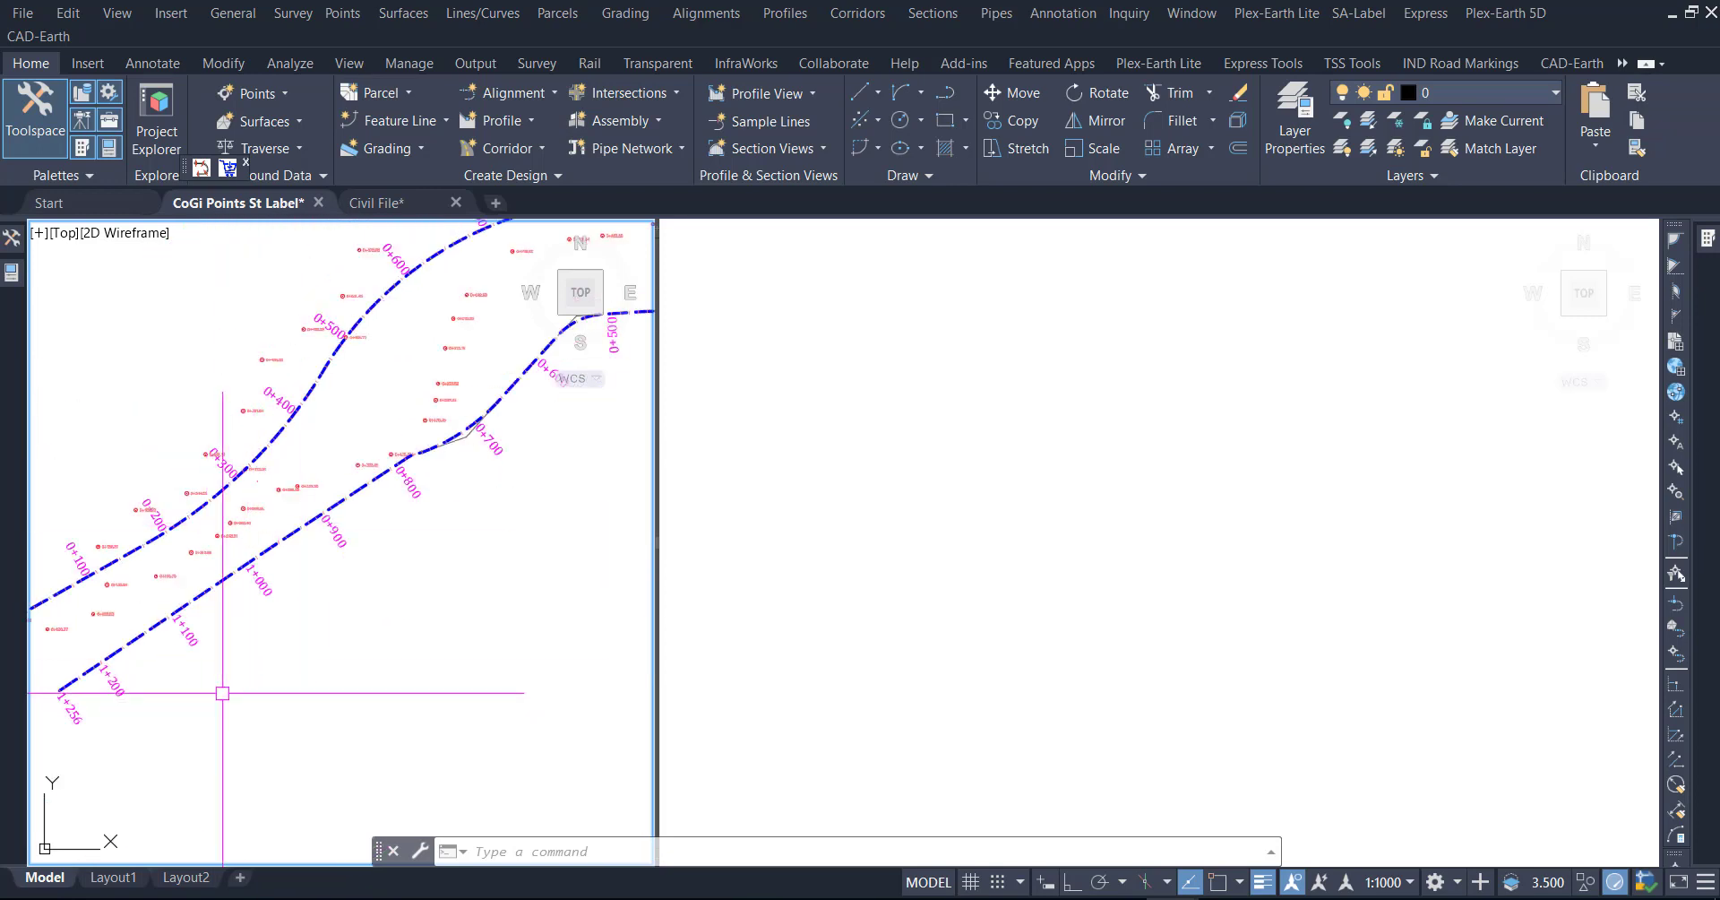
pyautogui.scroll(-3, 296, 619)
pyautogui.moveTo(399, 633)
pyautogui.mouseDown(button='middle')
pyautogui.moveTo(315, 654)
pyautogui.moveTo(323, 643)
pyautogui.mouseUp(button='middle')
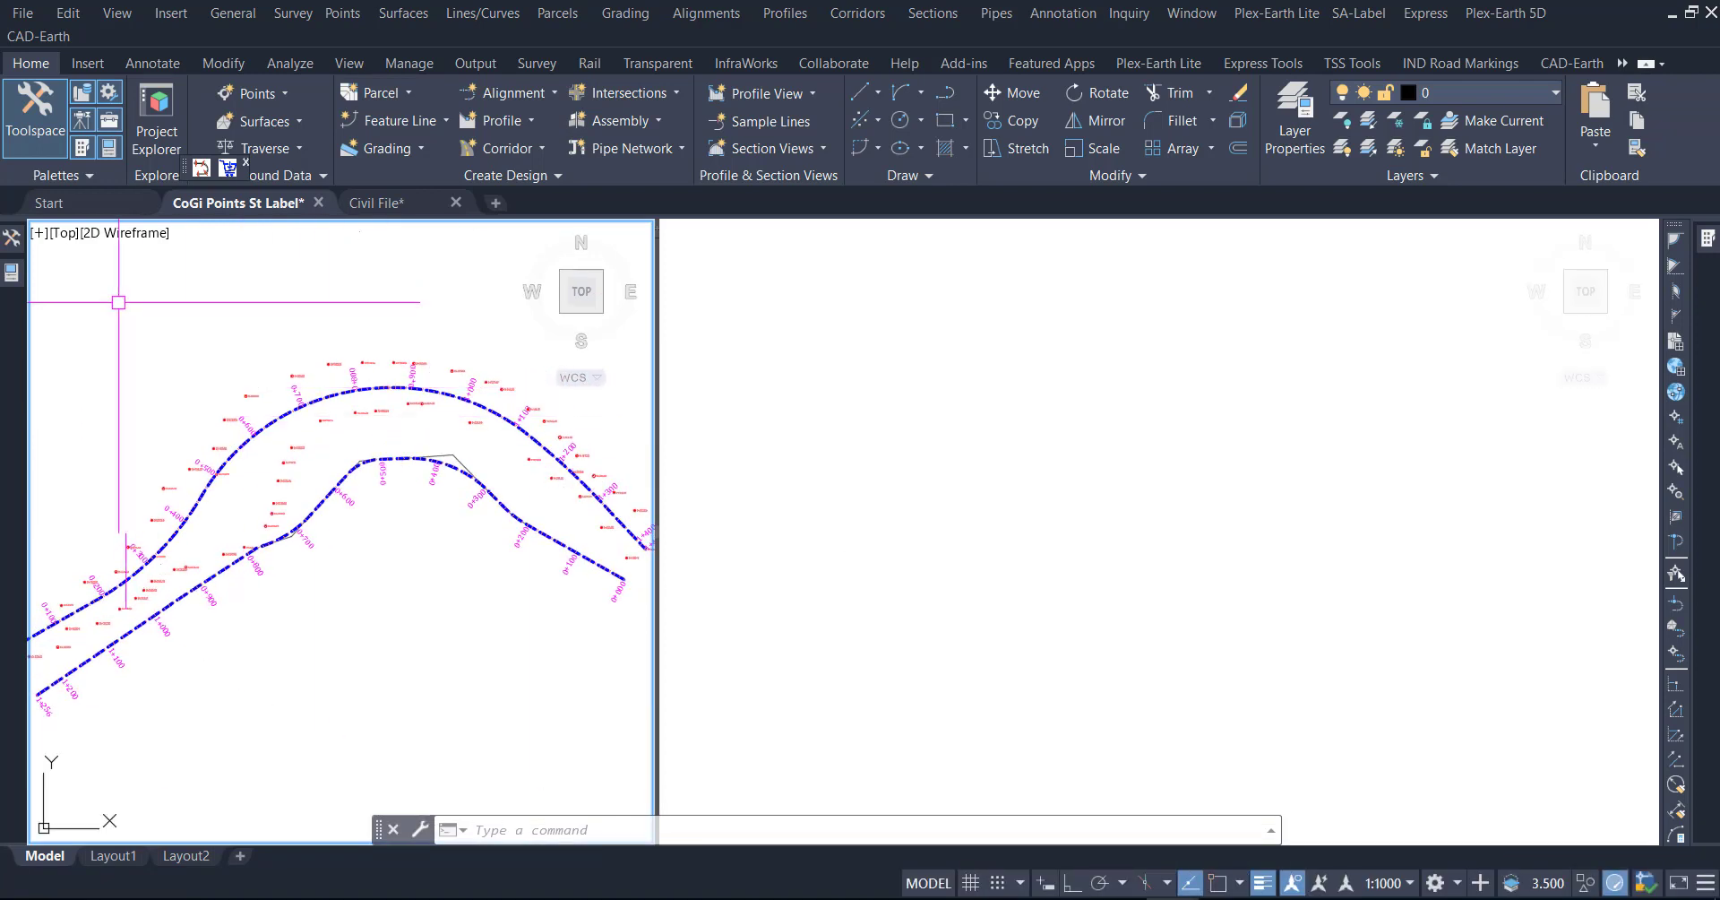
# Step: Start a Create Point-Alignment Table report and choose Style (N) as its report setting
pyautogui.moveTo(12, 240)
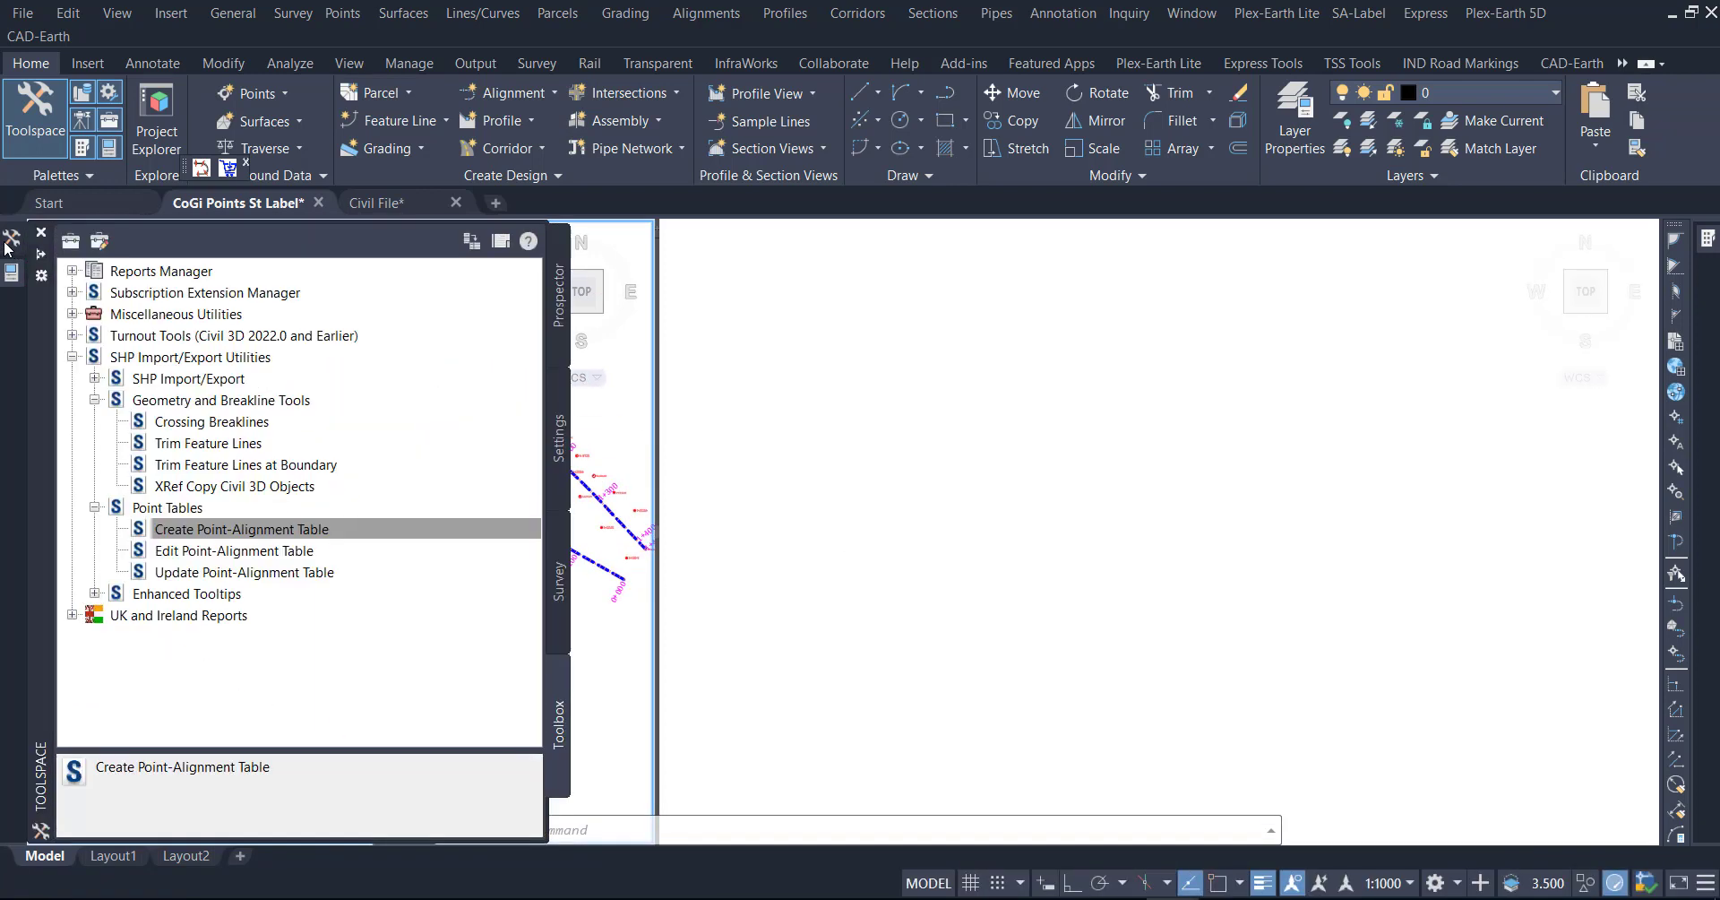
pyautogui.rightClick(195, 534)
pyautogui.click(246, 543)
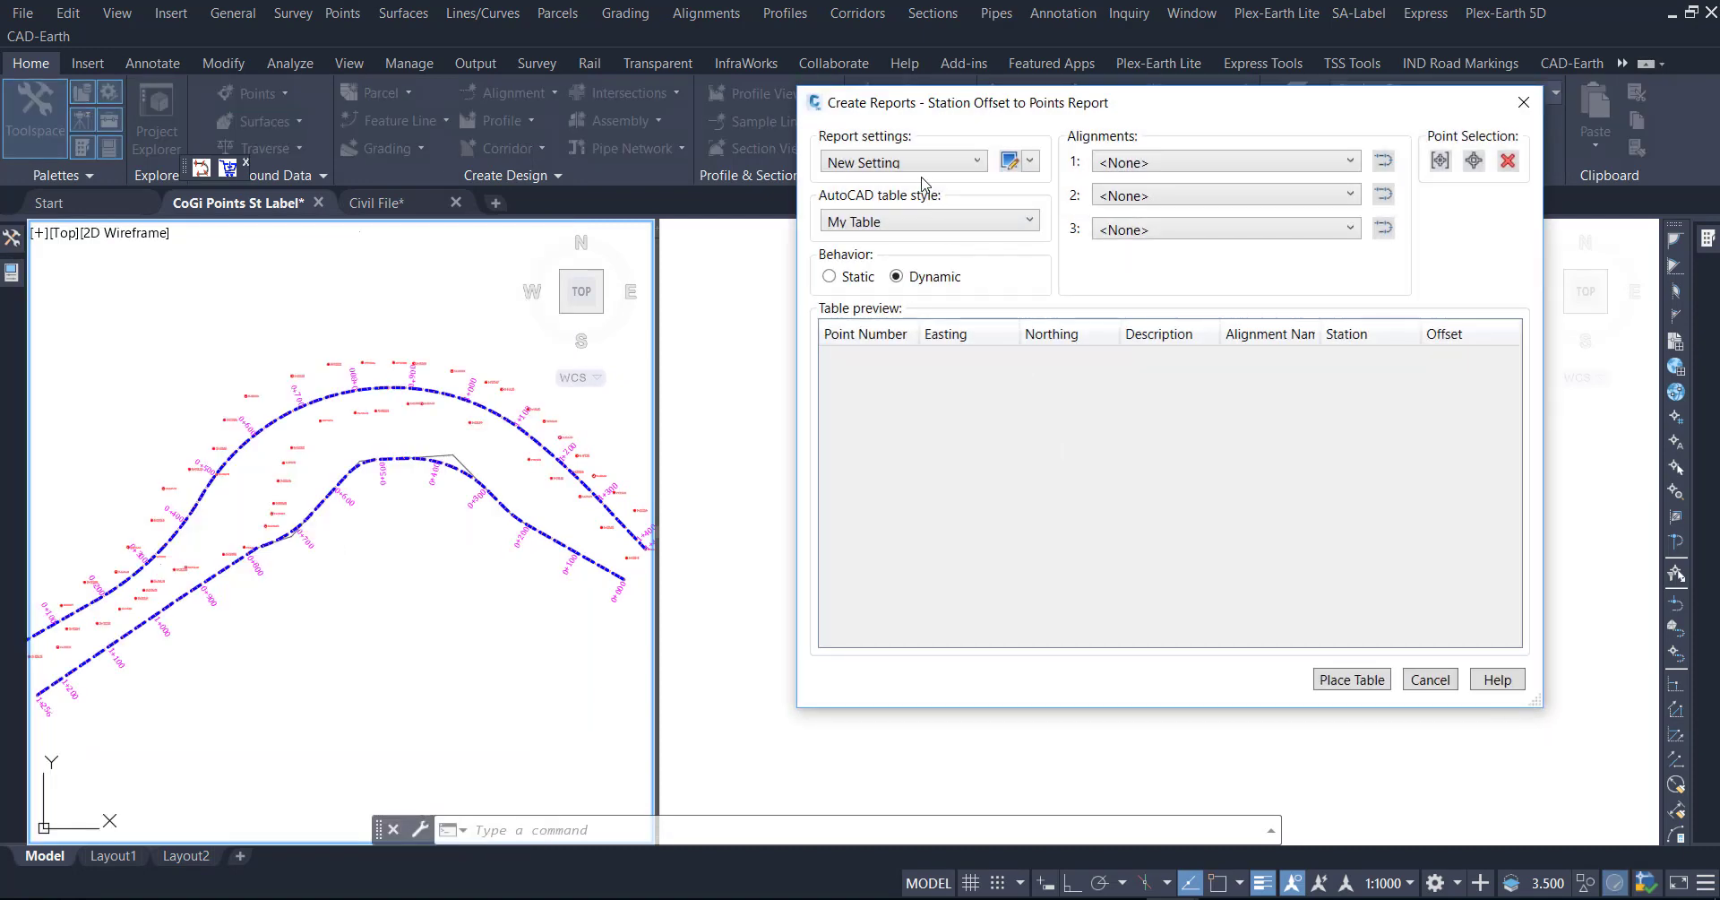
pyautogui.click(923, 164)
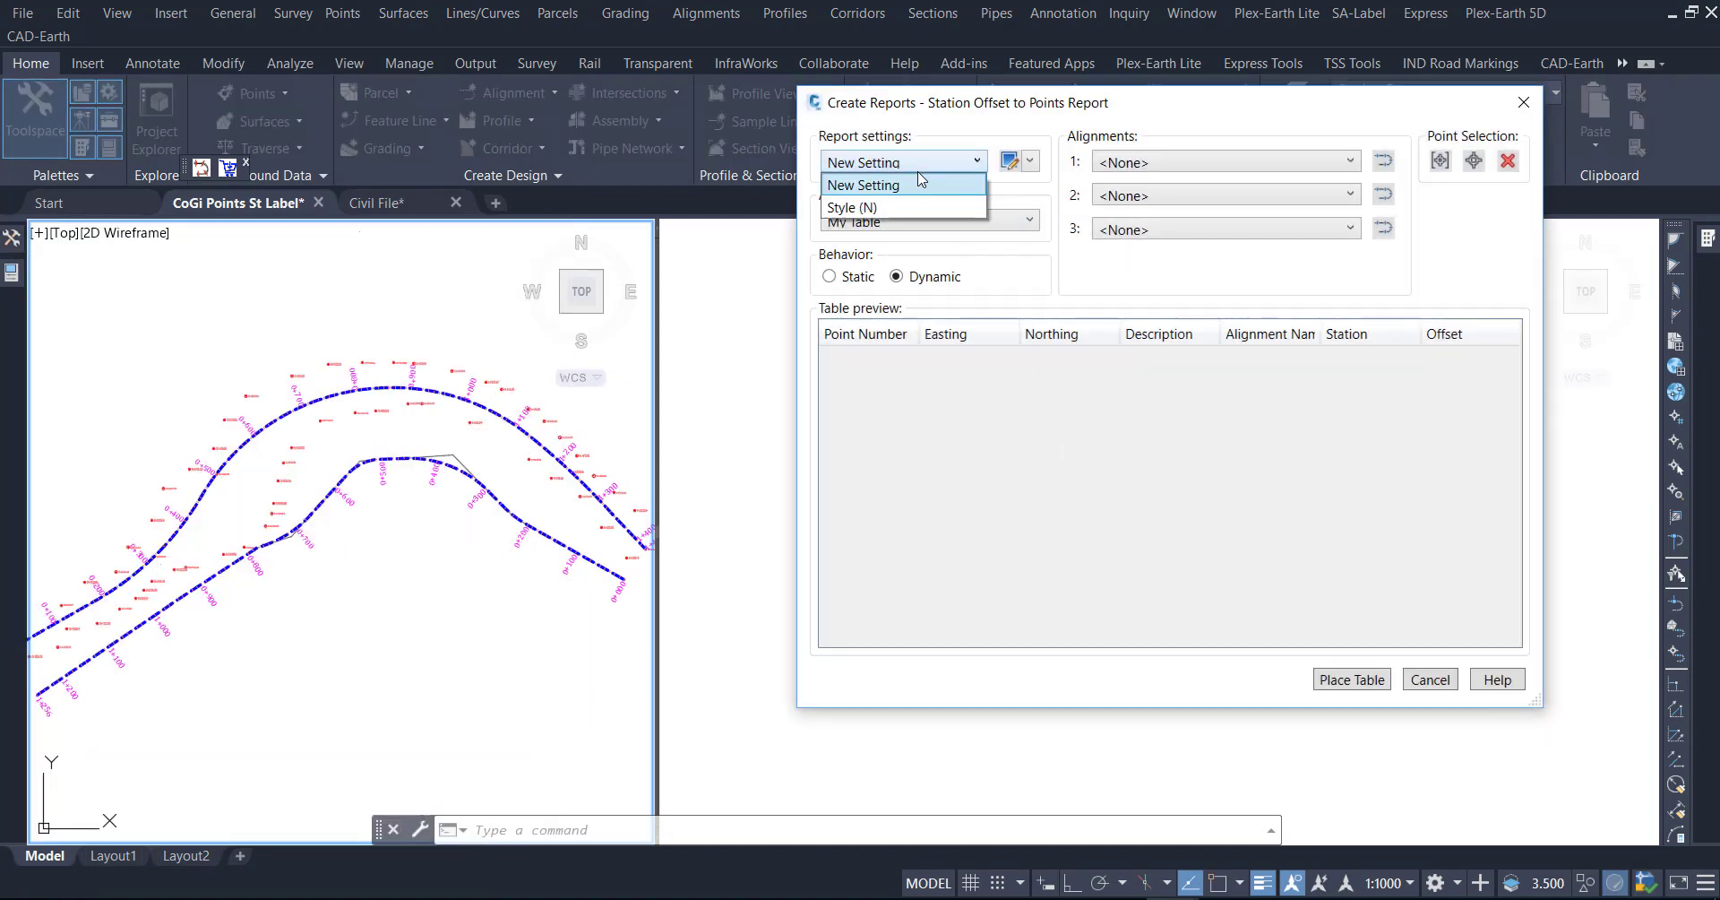
pyautogui.click(896, 204)
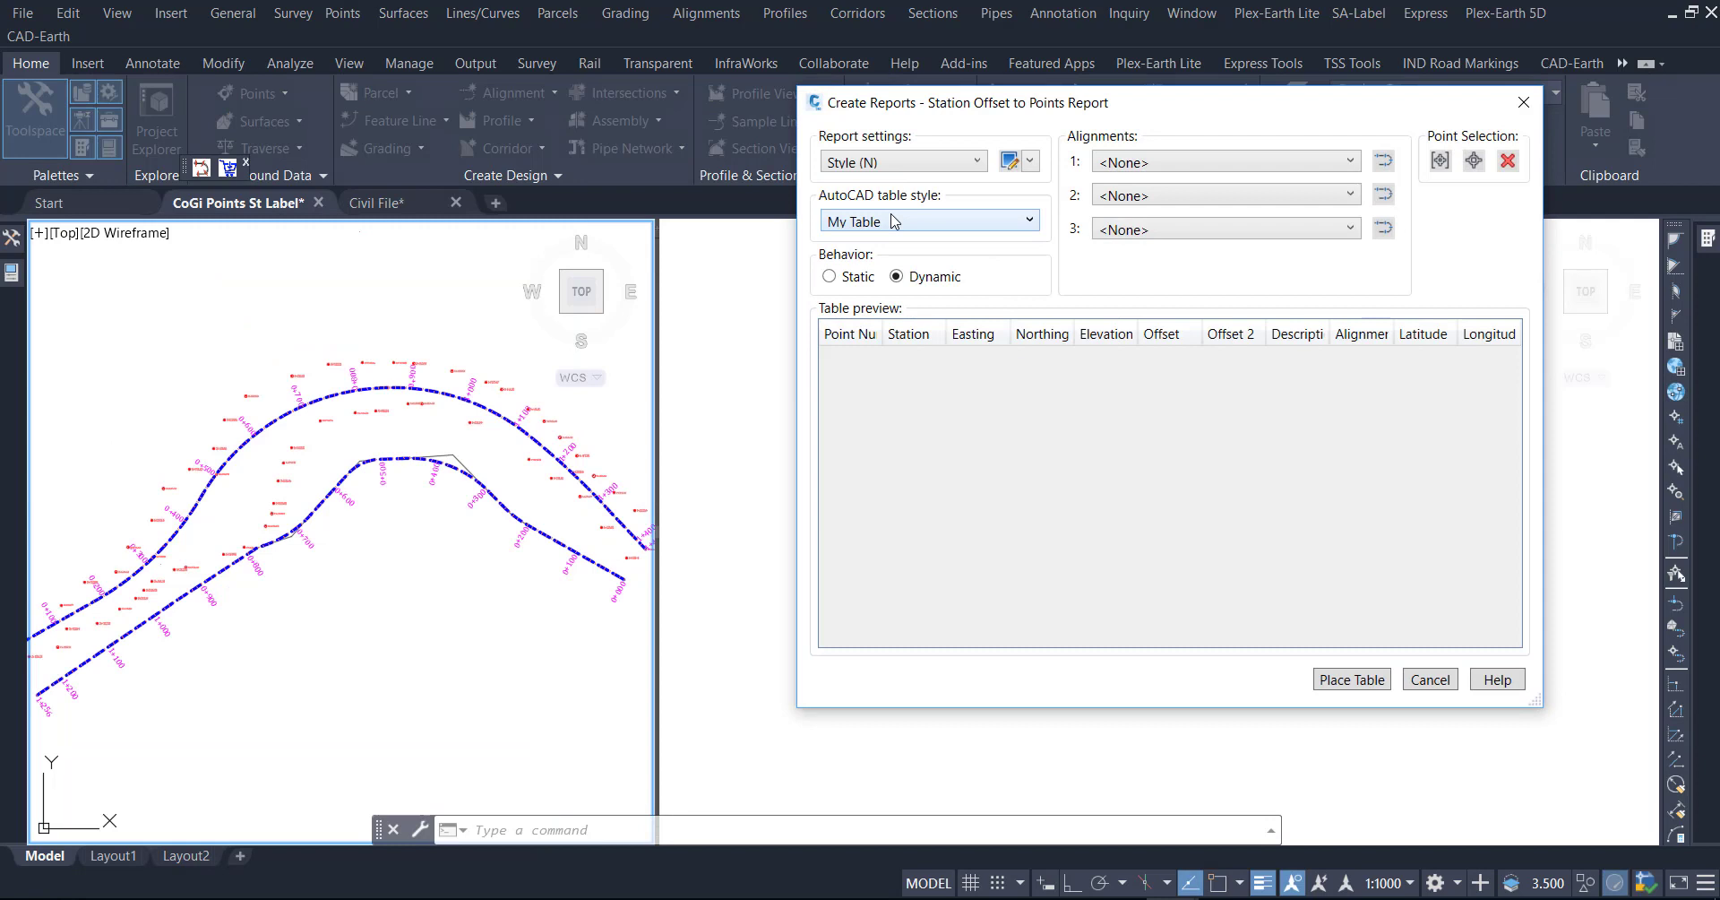
# Step: Edit the Style (N) report setting, adding a column after Offset with the header Align 2
pyautogui.click(1030, 161)
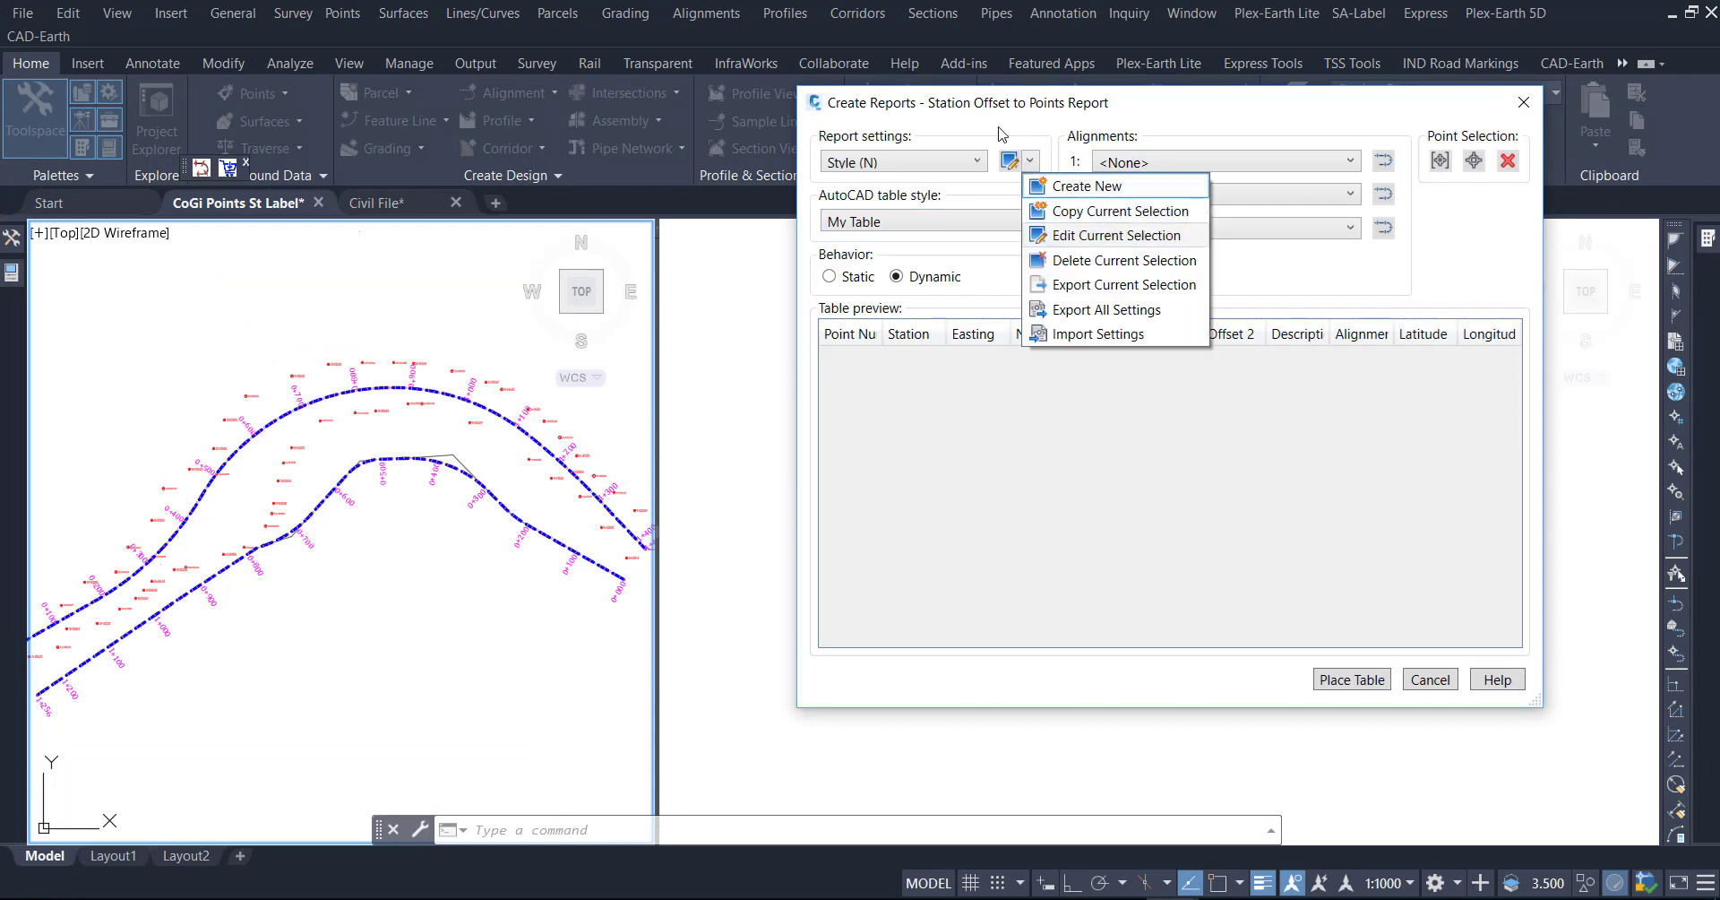
pyautogui.click(1002, 134)
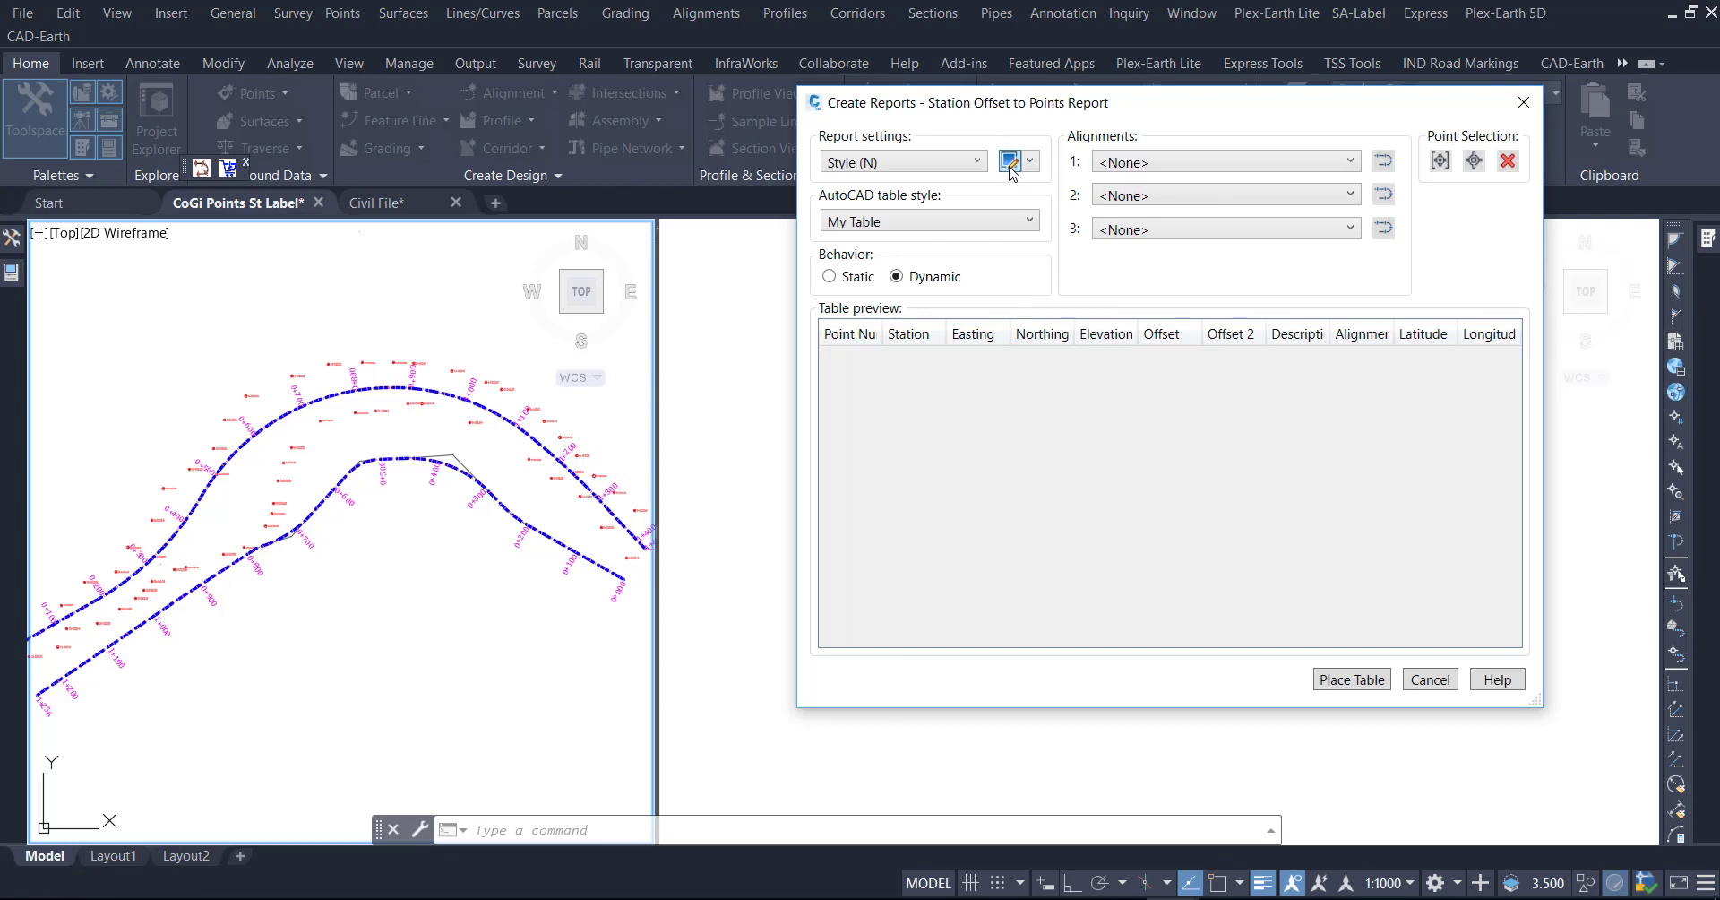
pyautogui.click(1010, 162)
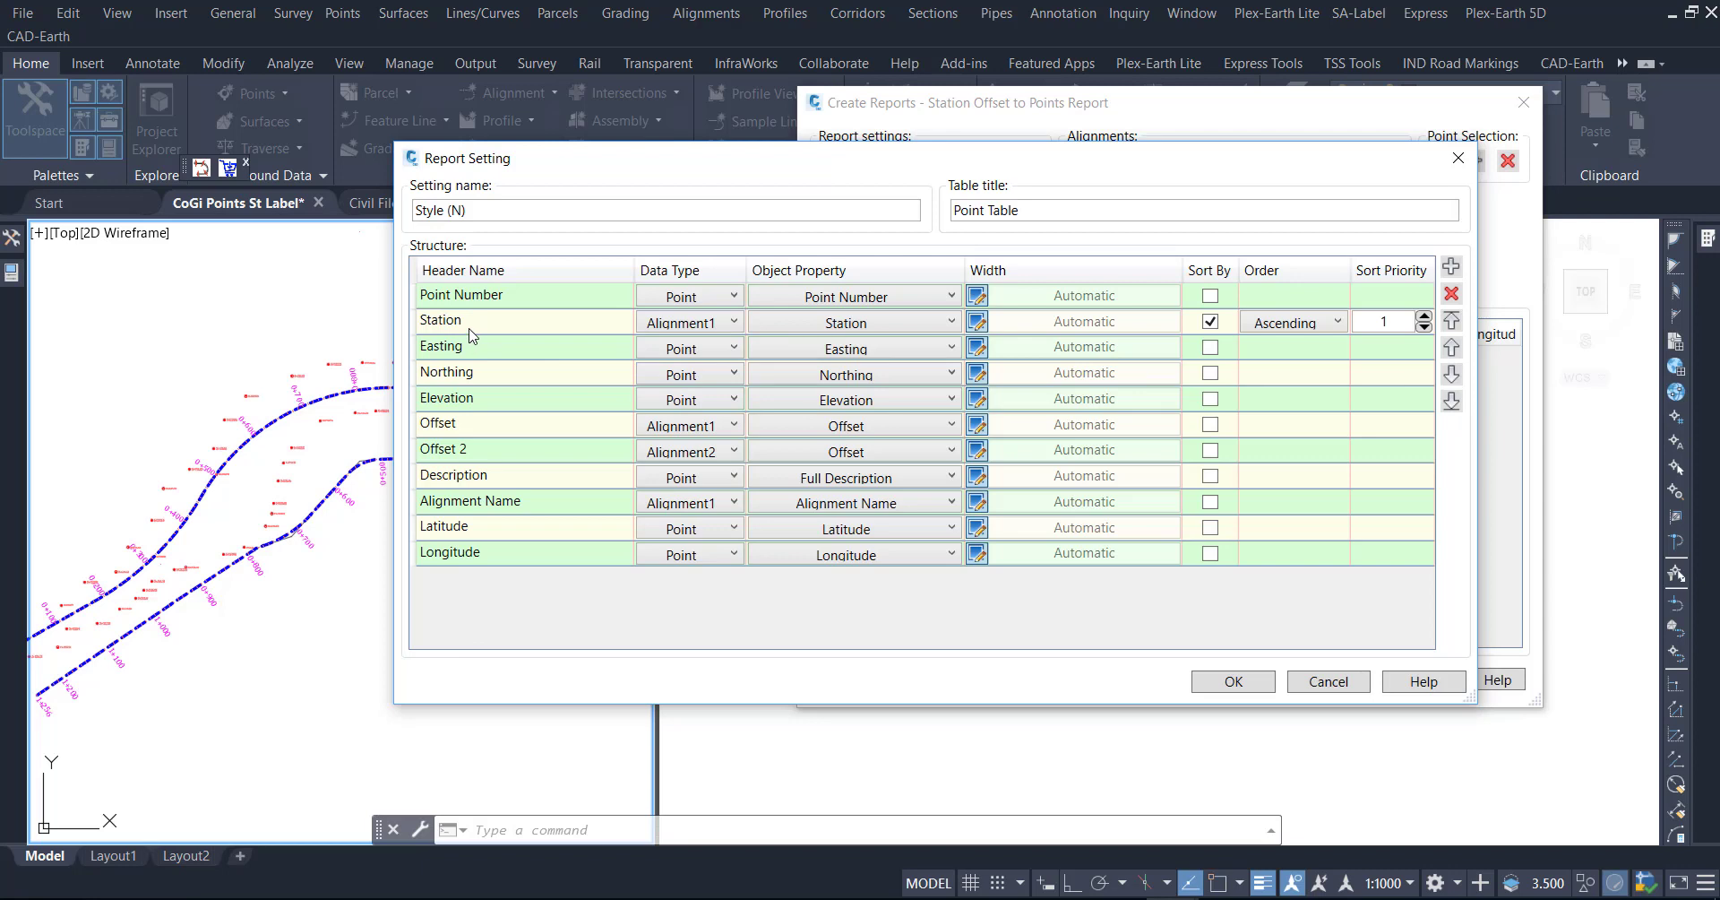
pyautogui.click(461, 430)
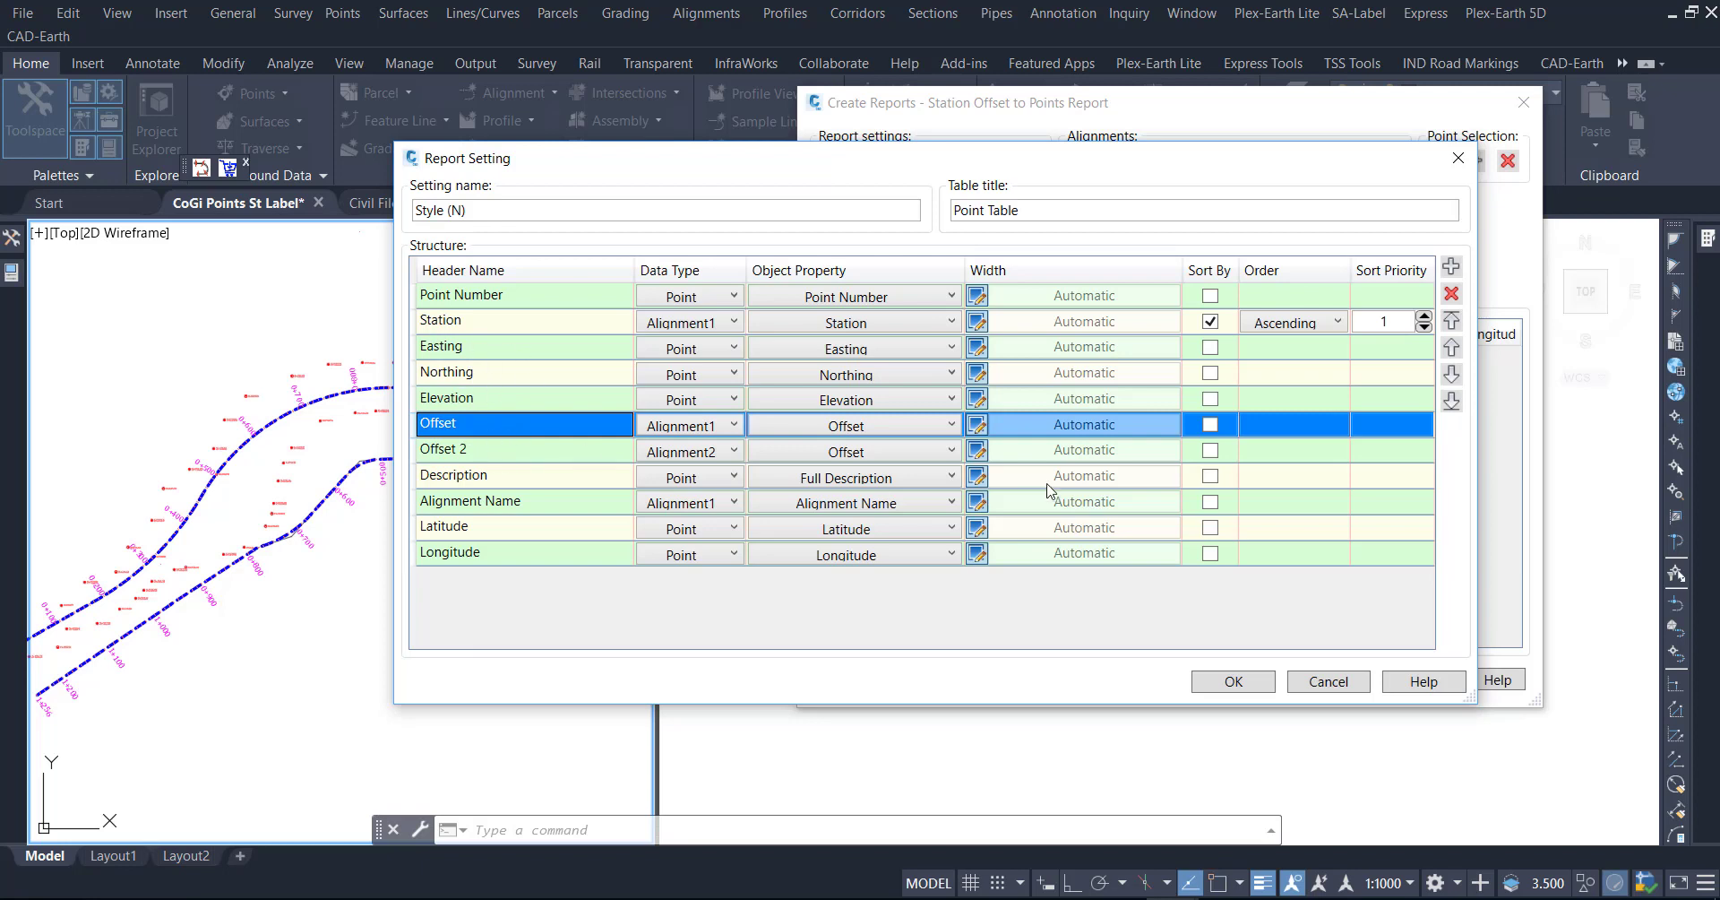
pyautogui.click(1452, 267)
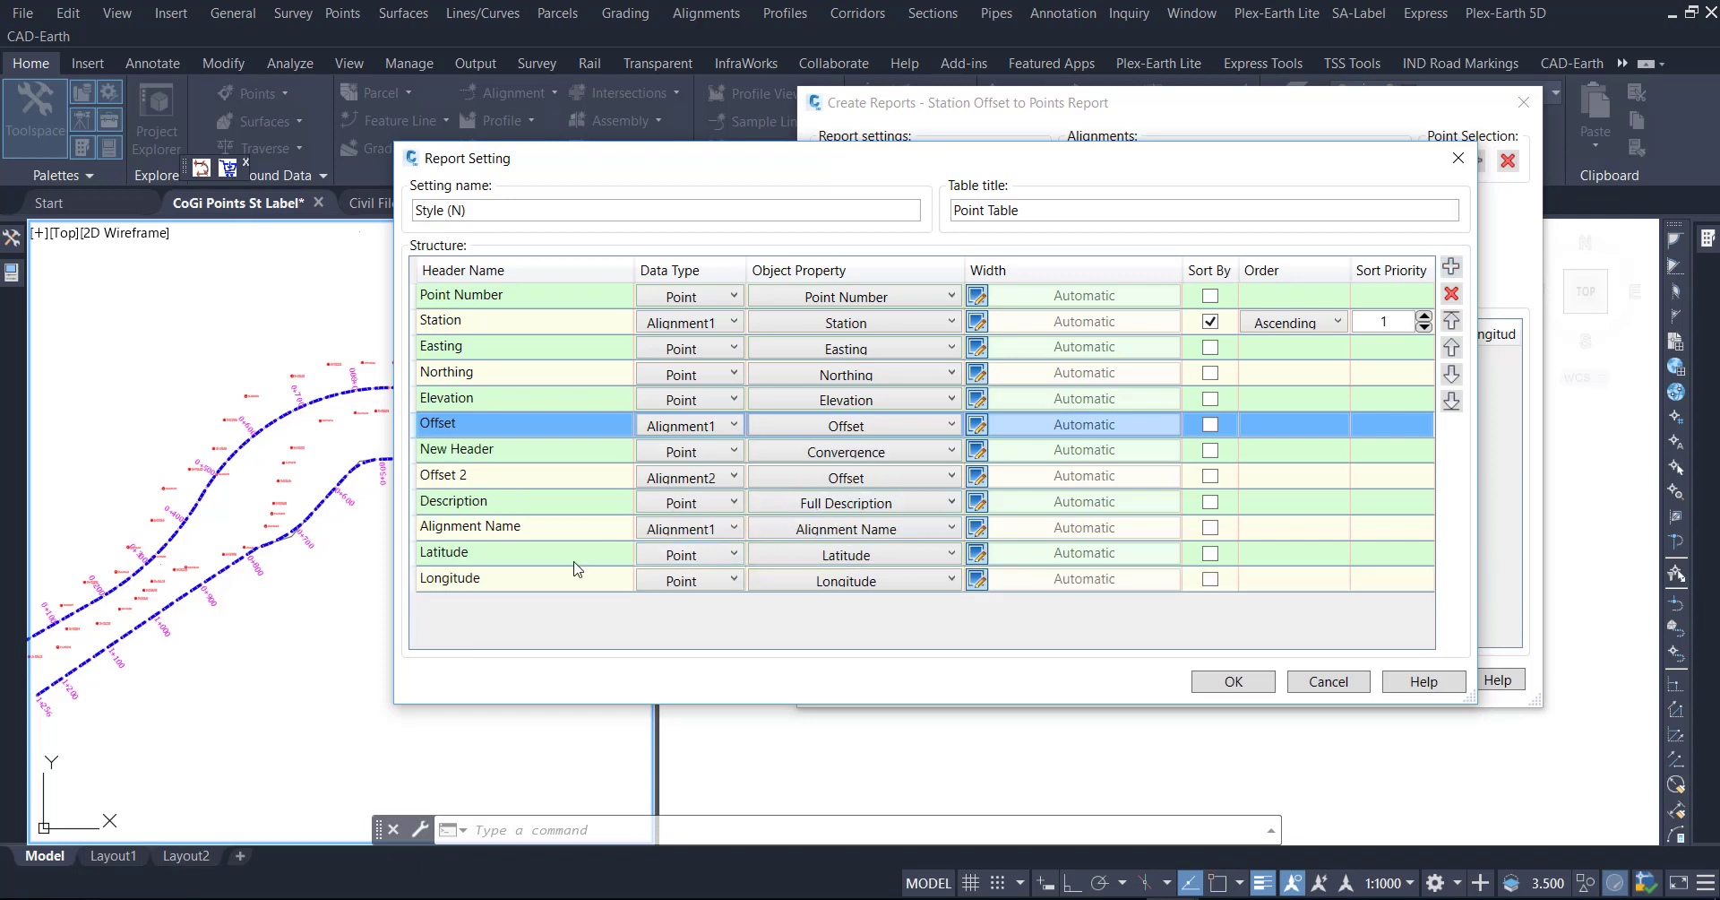
pyautogui.click(496, 457)
pyautogui.click(498, 457)
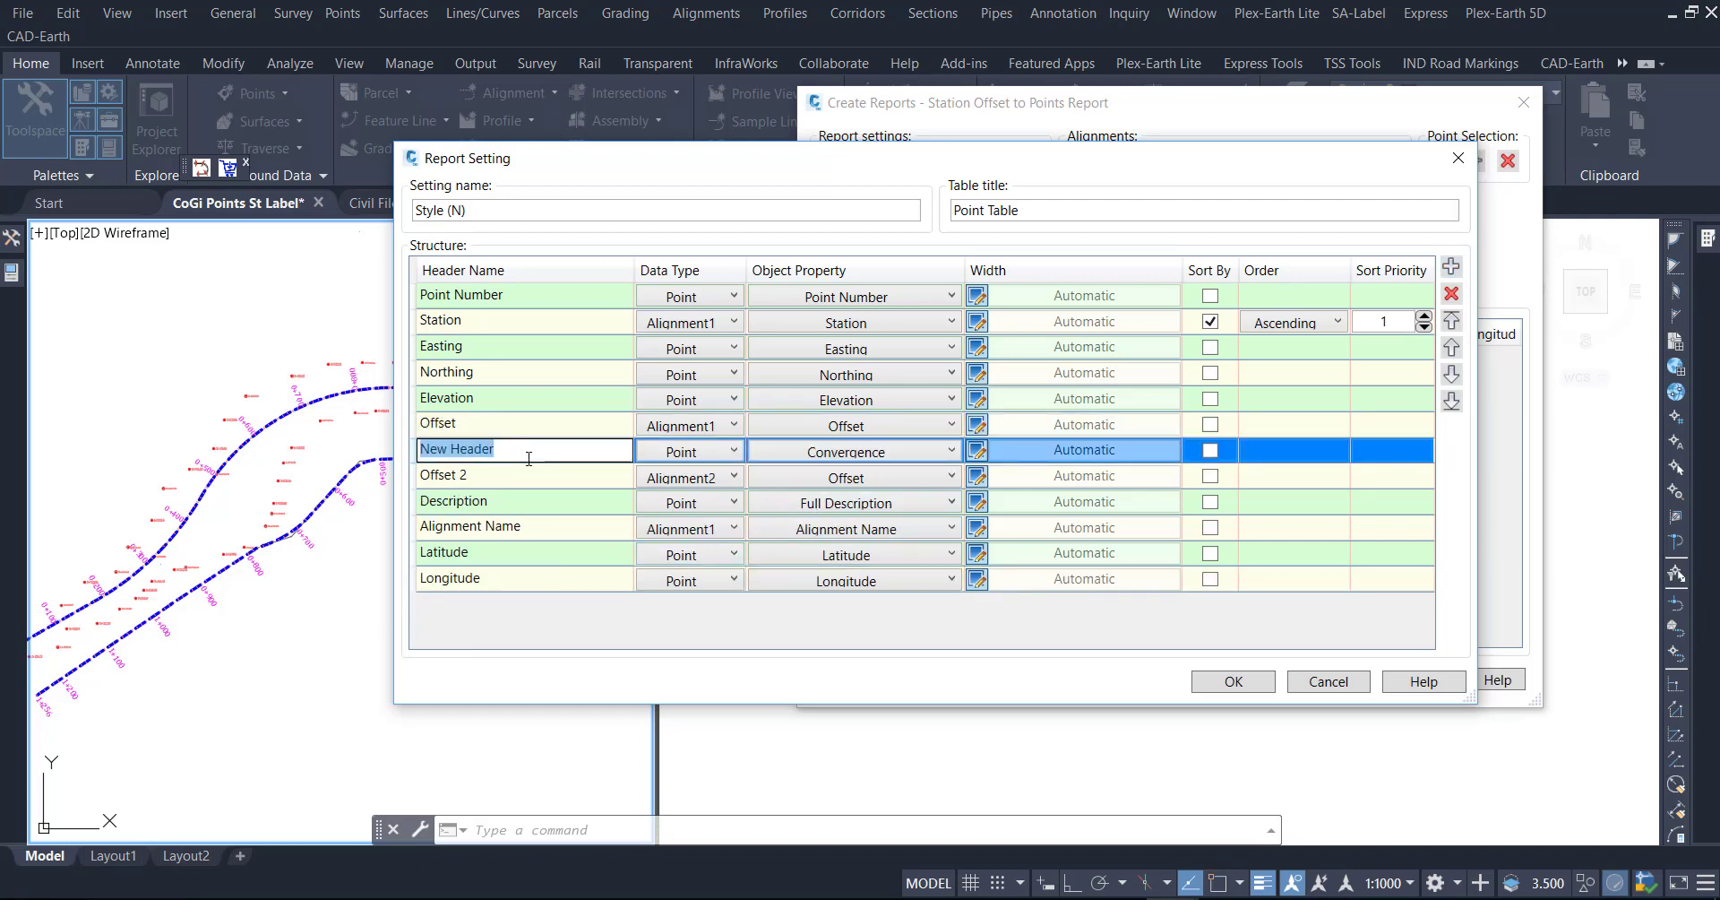
pyautogui.write('Align 2')
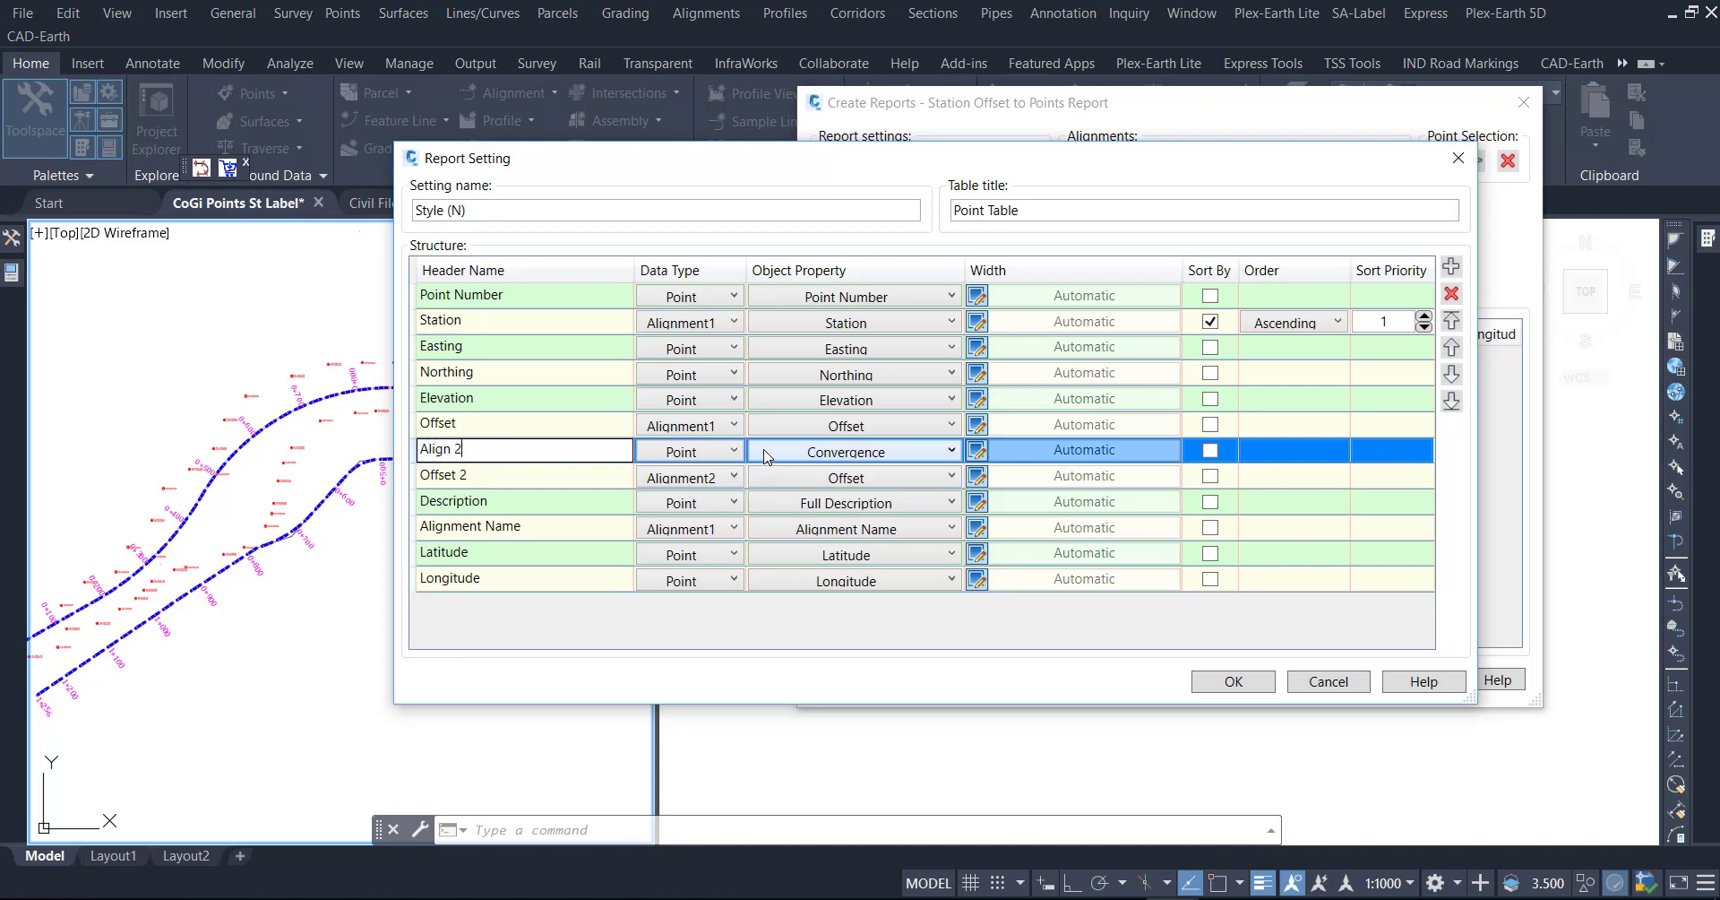
# Step: Set the Align 2 column's data type to Alignment2 and its object property to Station
pyautogui.click(736, 452)
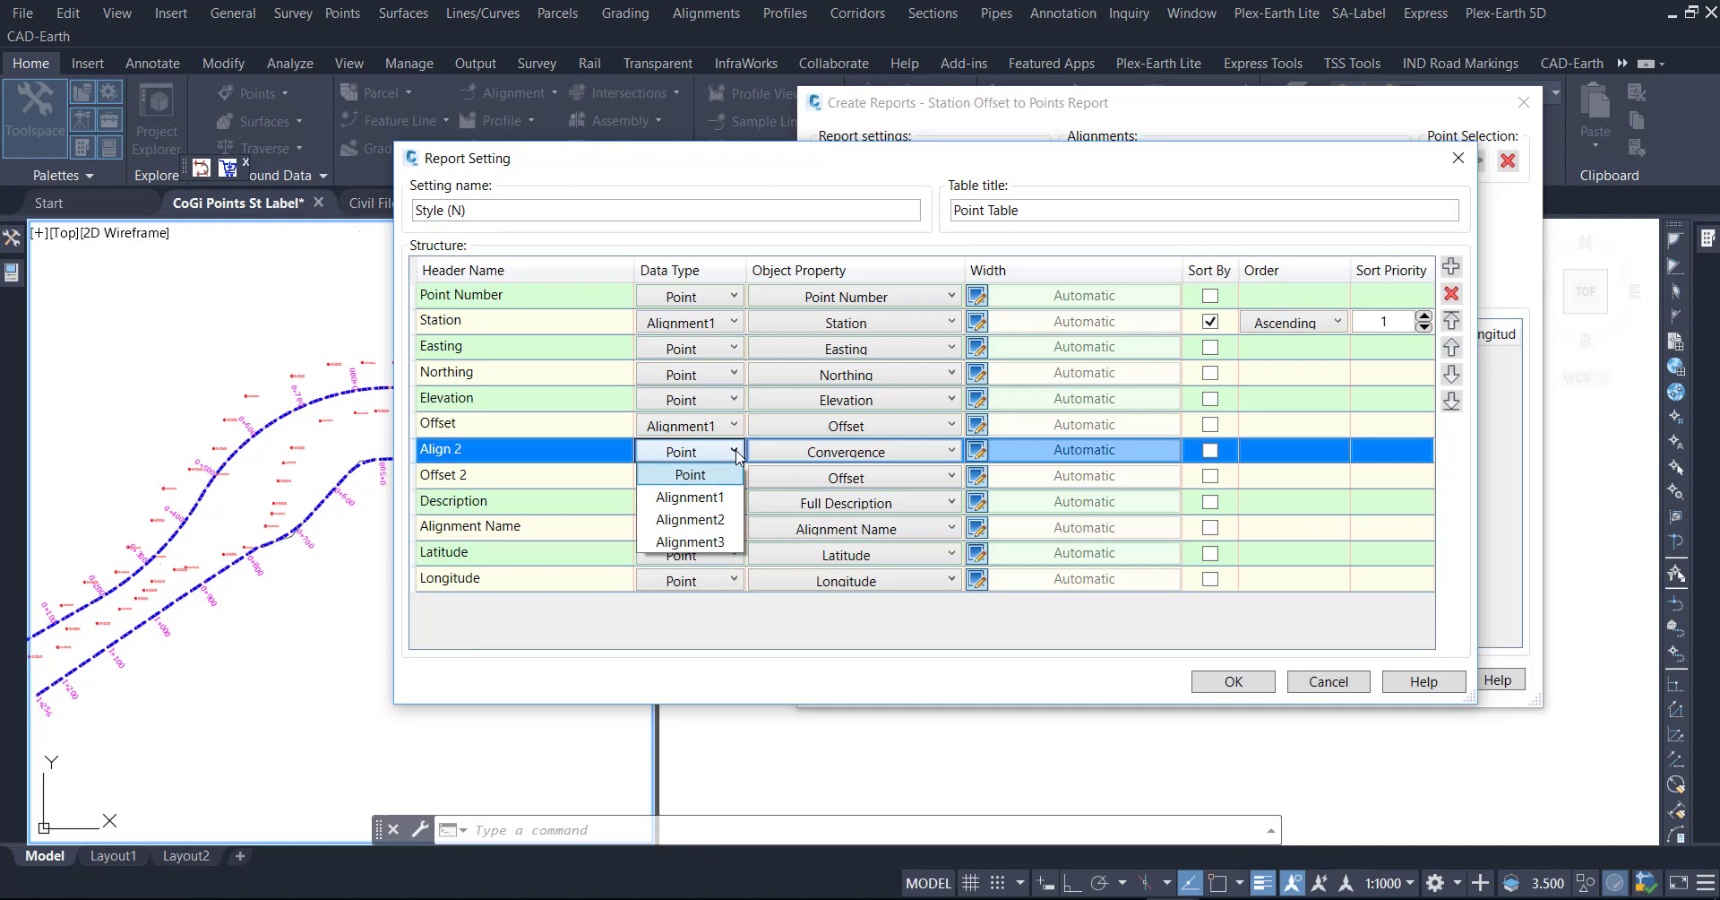
pyautogui.click(720, 517)
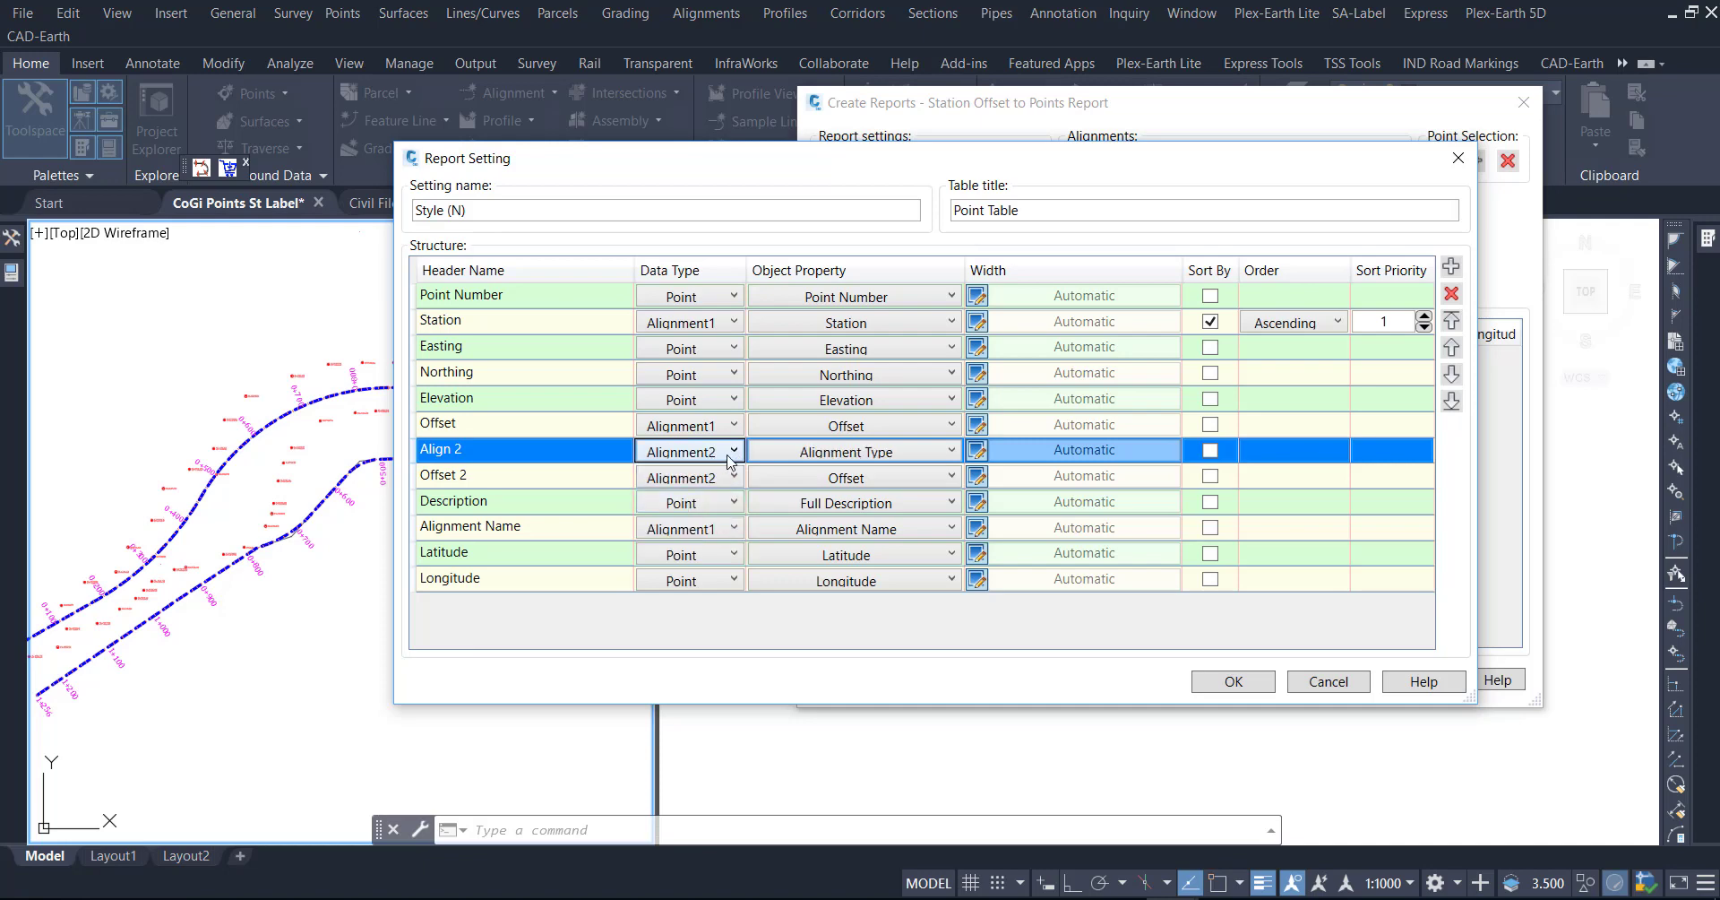
pyautogui.click(948, 451)
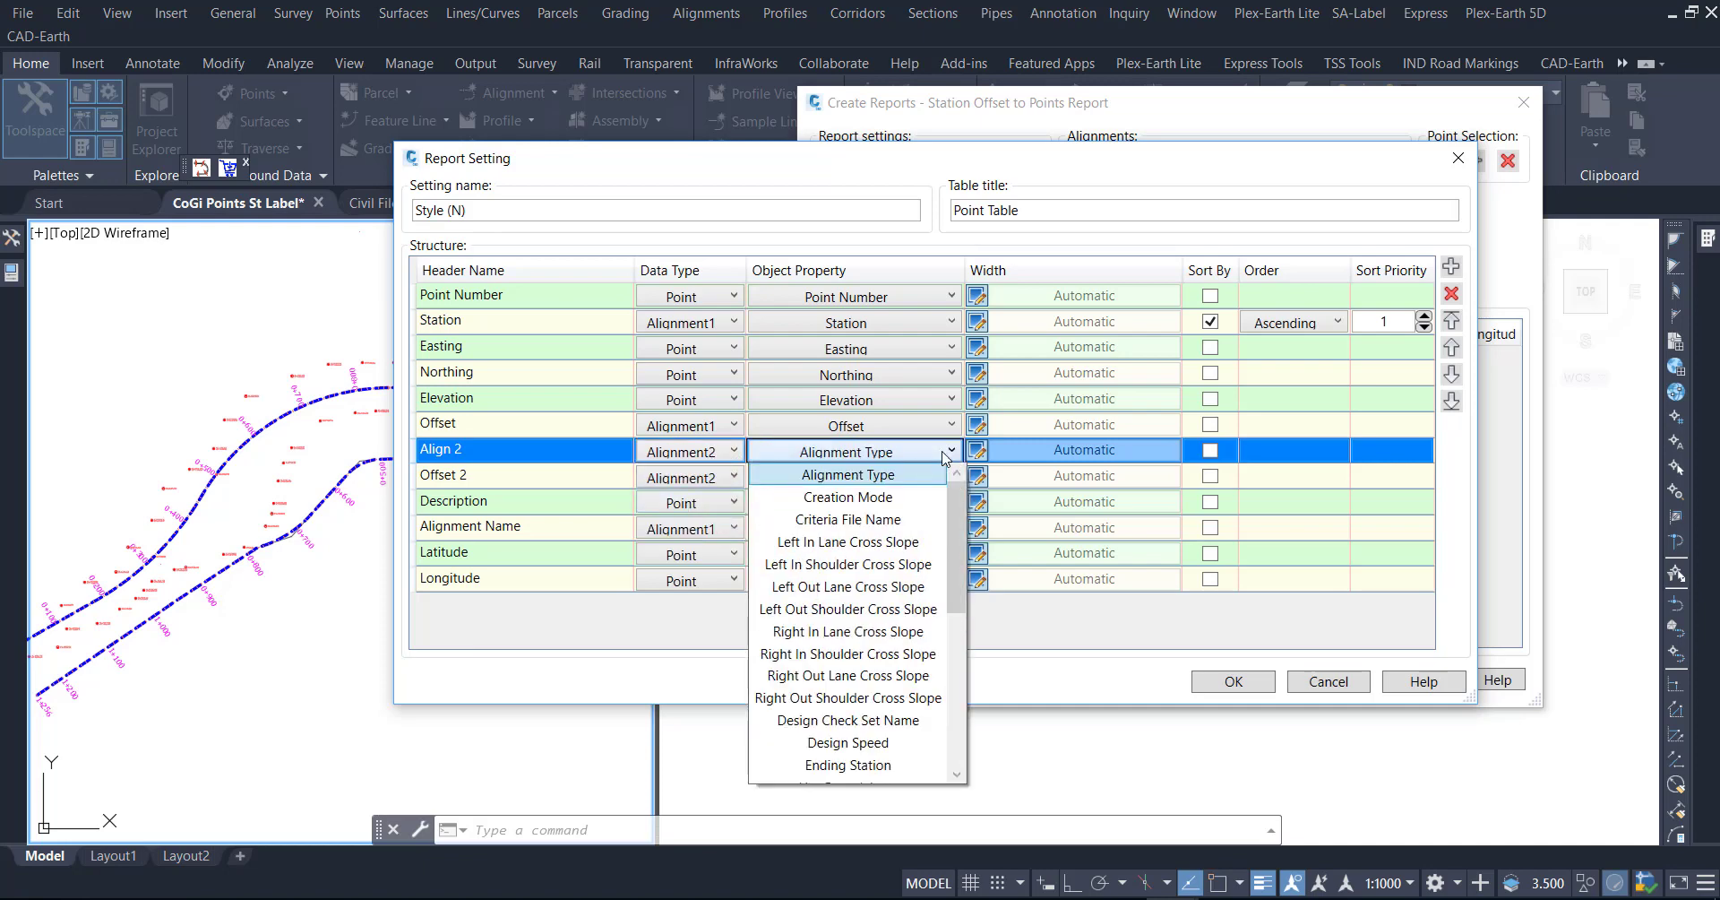
pyautogui.scroll(-4, 943, 458)
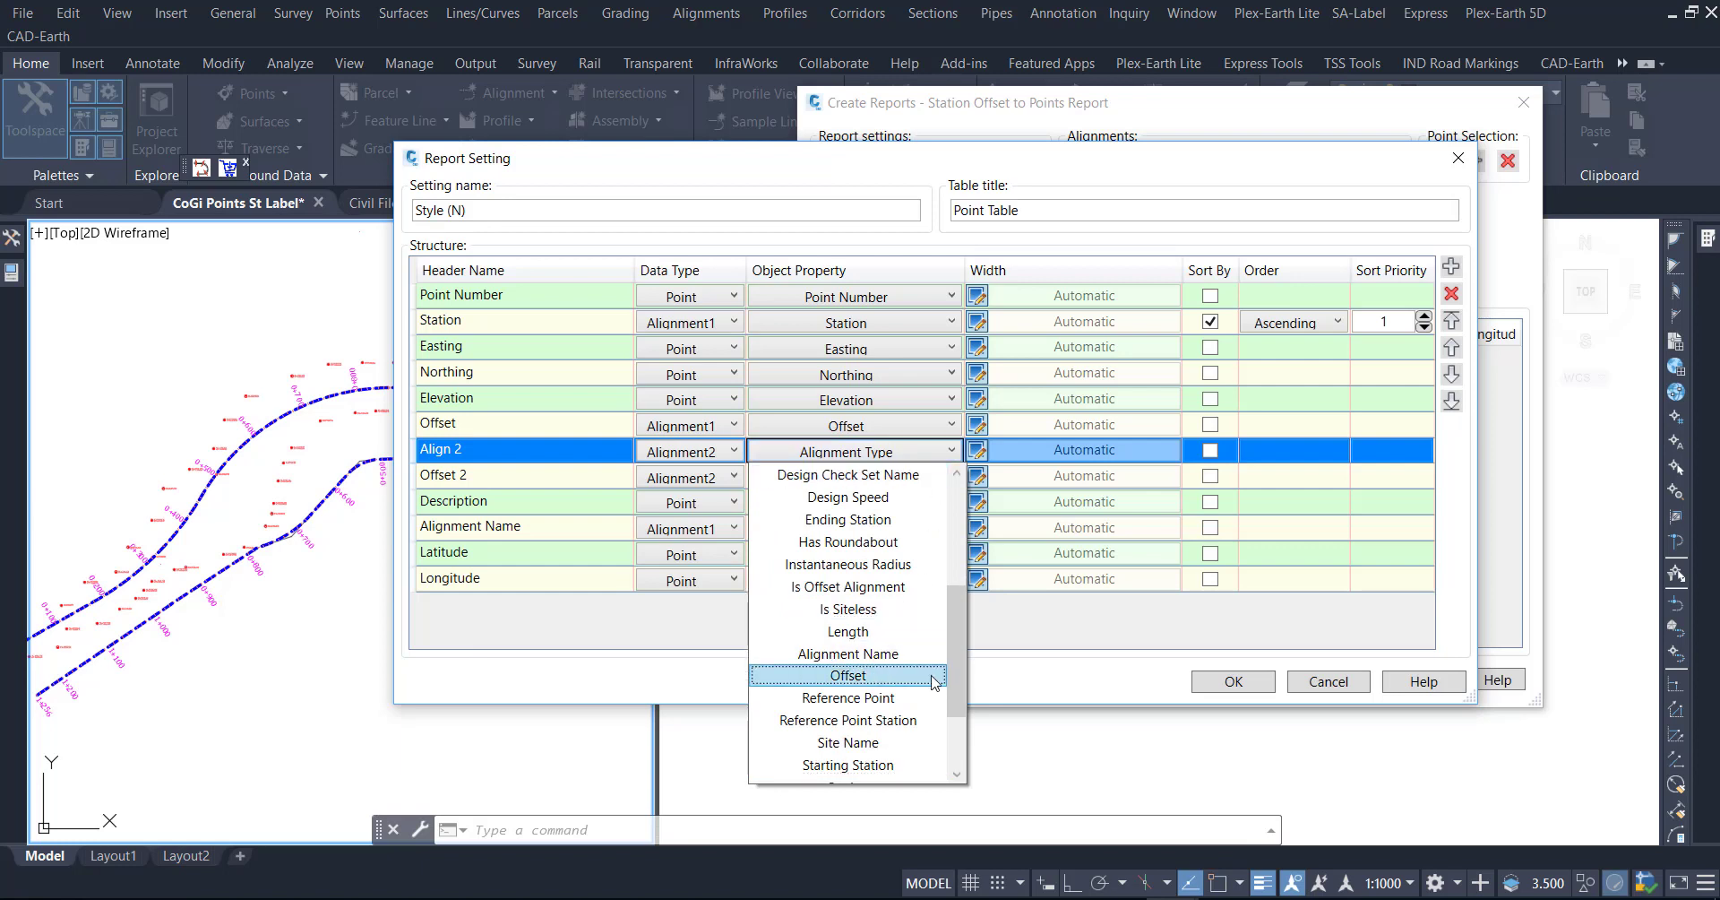
pyautogui.scroll(-1, 887, 676)
pyautogui.click(885, 722)
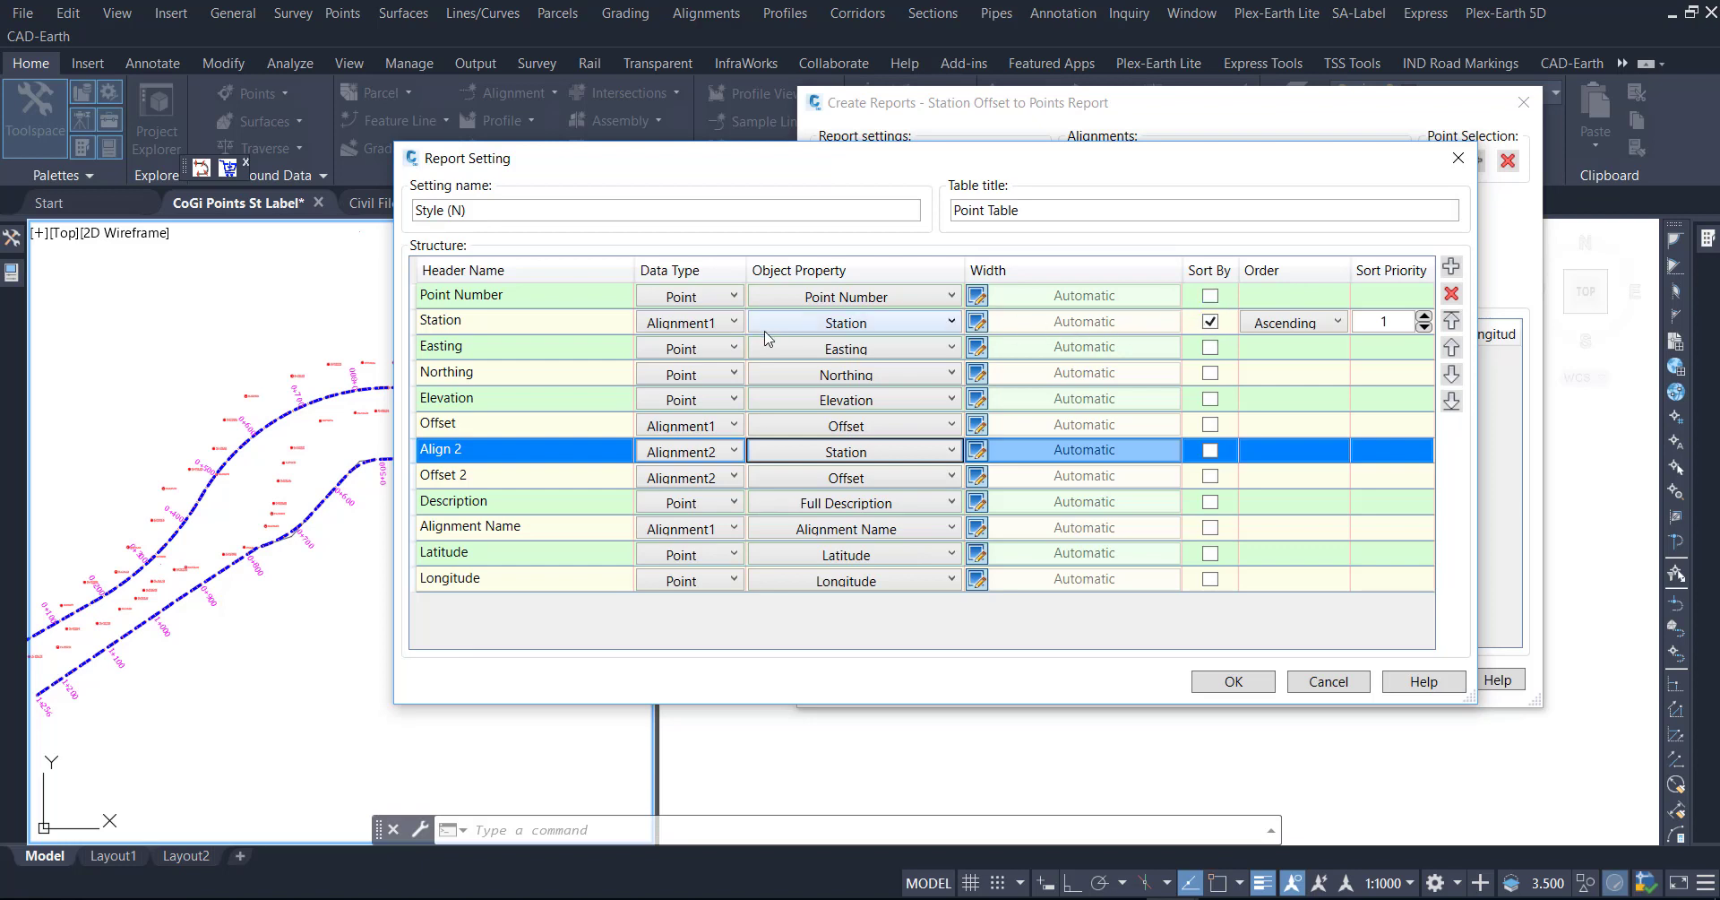
# Step: Review the Station column's sort order and the point properties available for the Longitude column
pyautogui.click(532, 328)
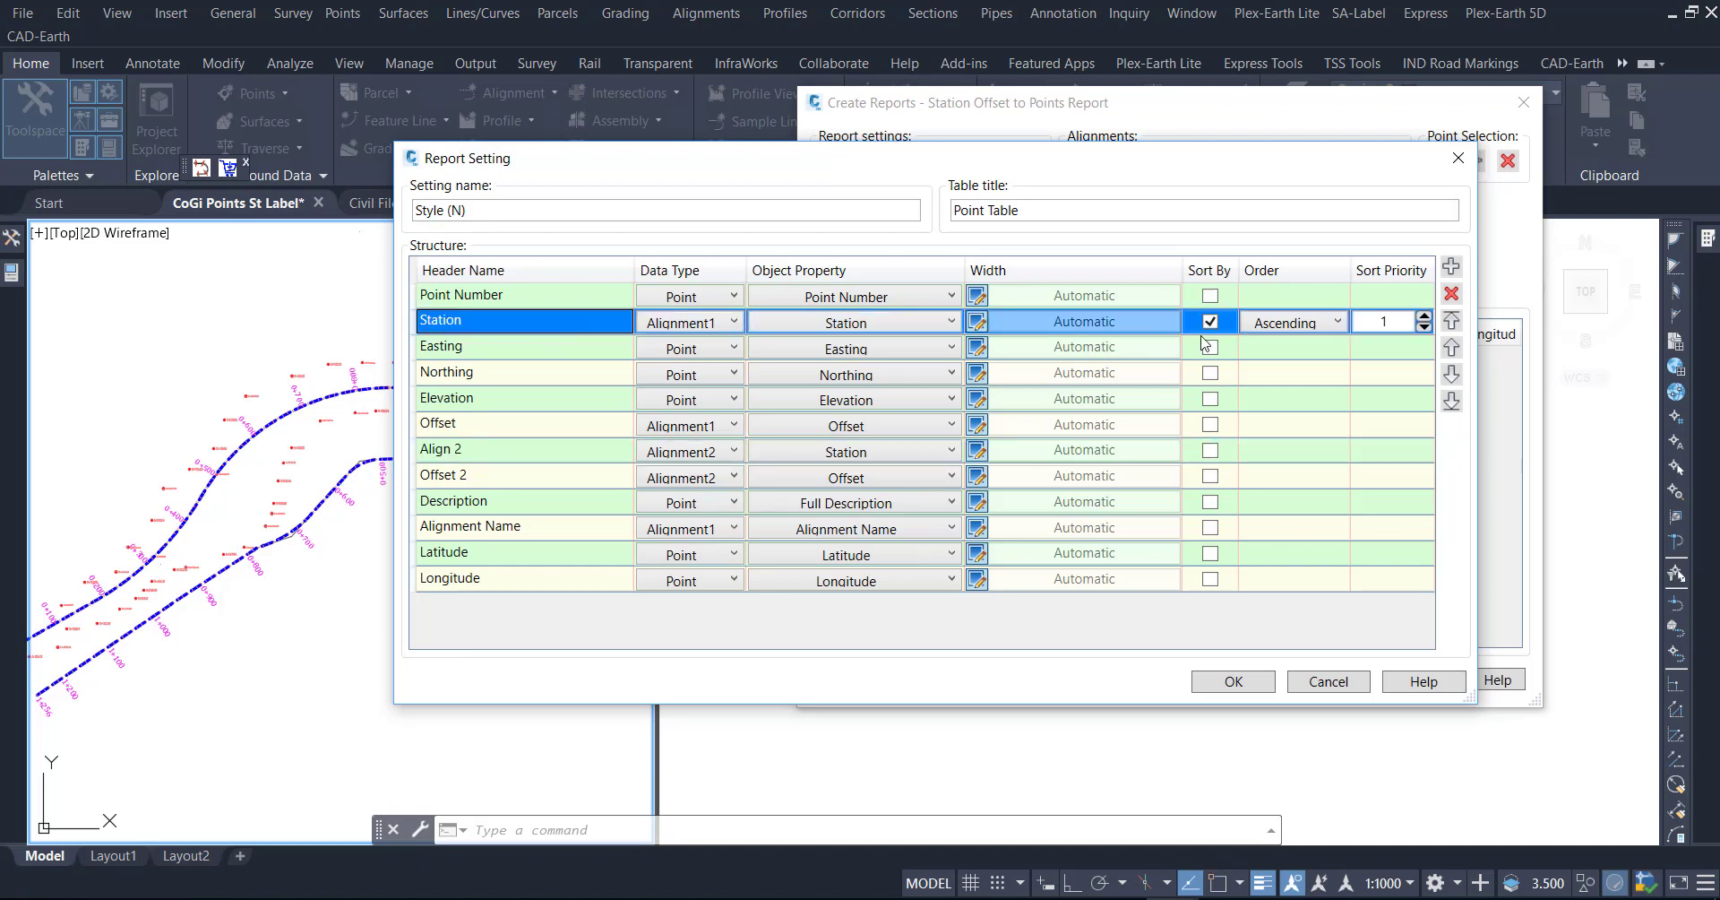
pyautogui.click(1344, 330)
pyautogui.click(1344, 329)
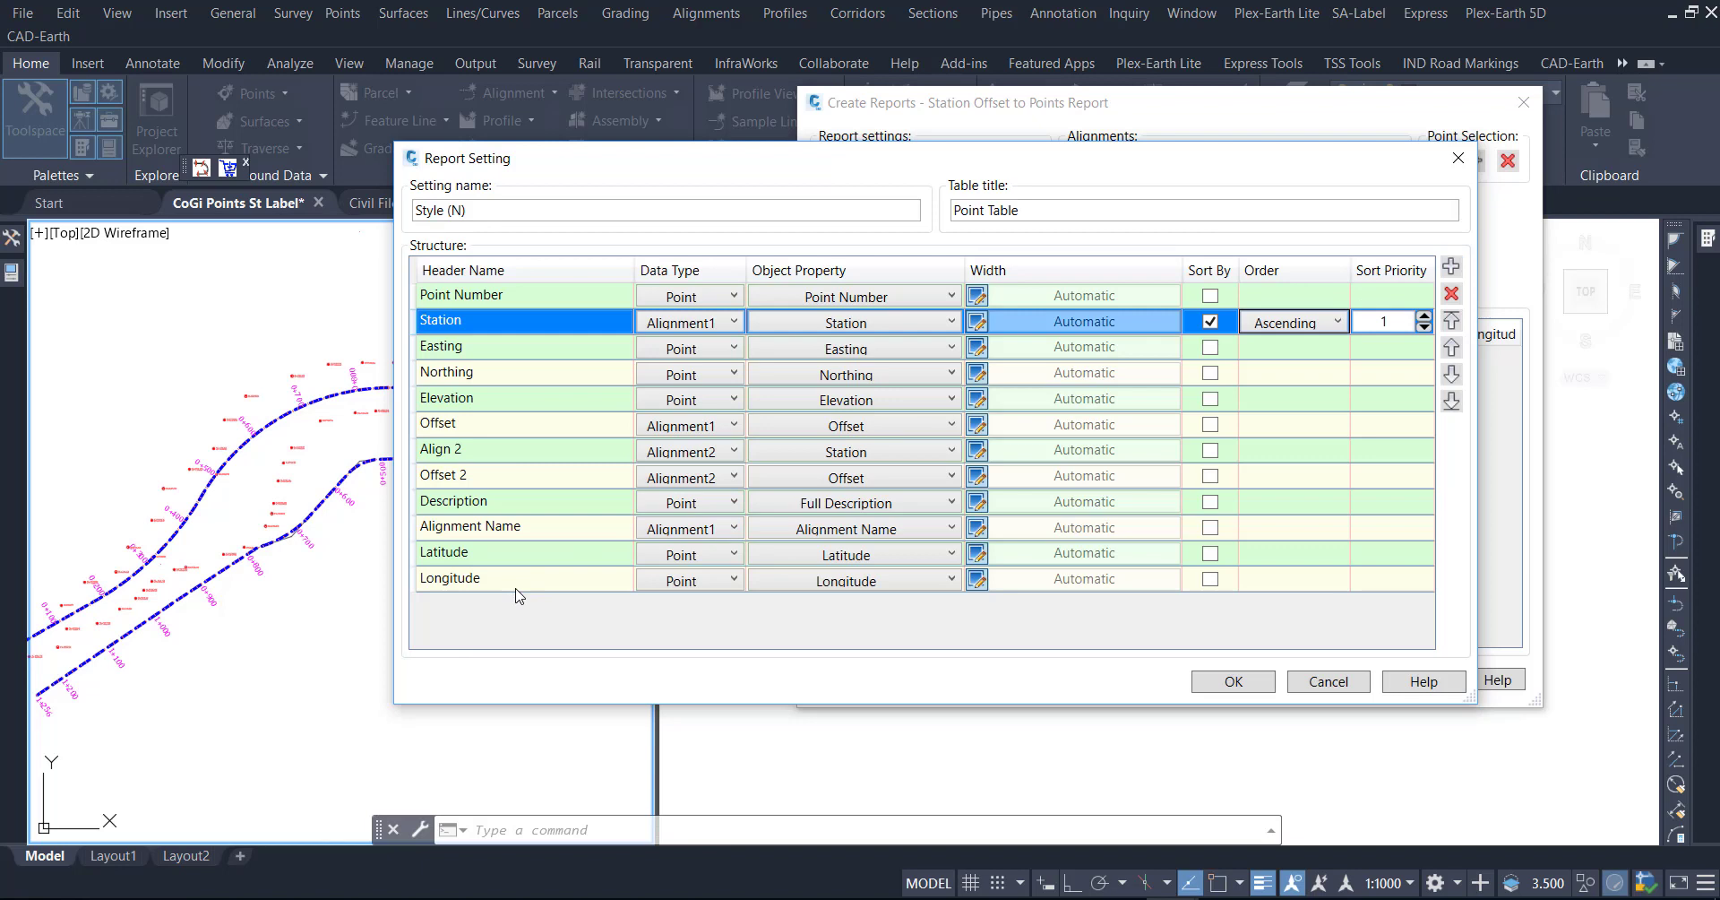
pyautogui.click(927, 590)
pyautogui.click(928, 590)
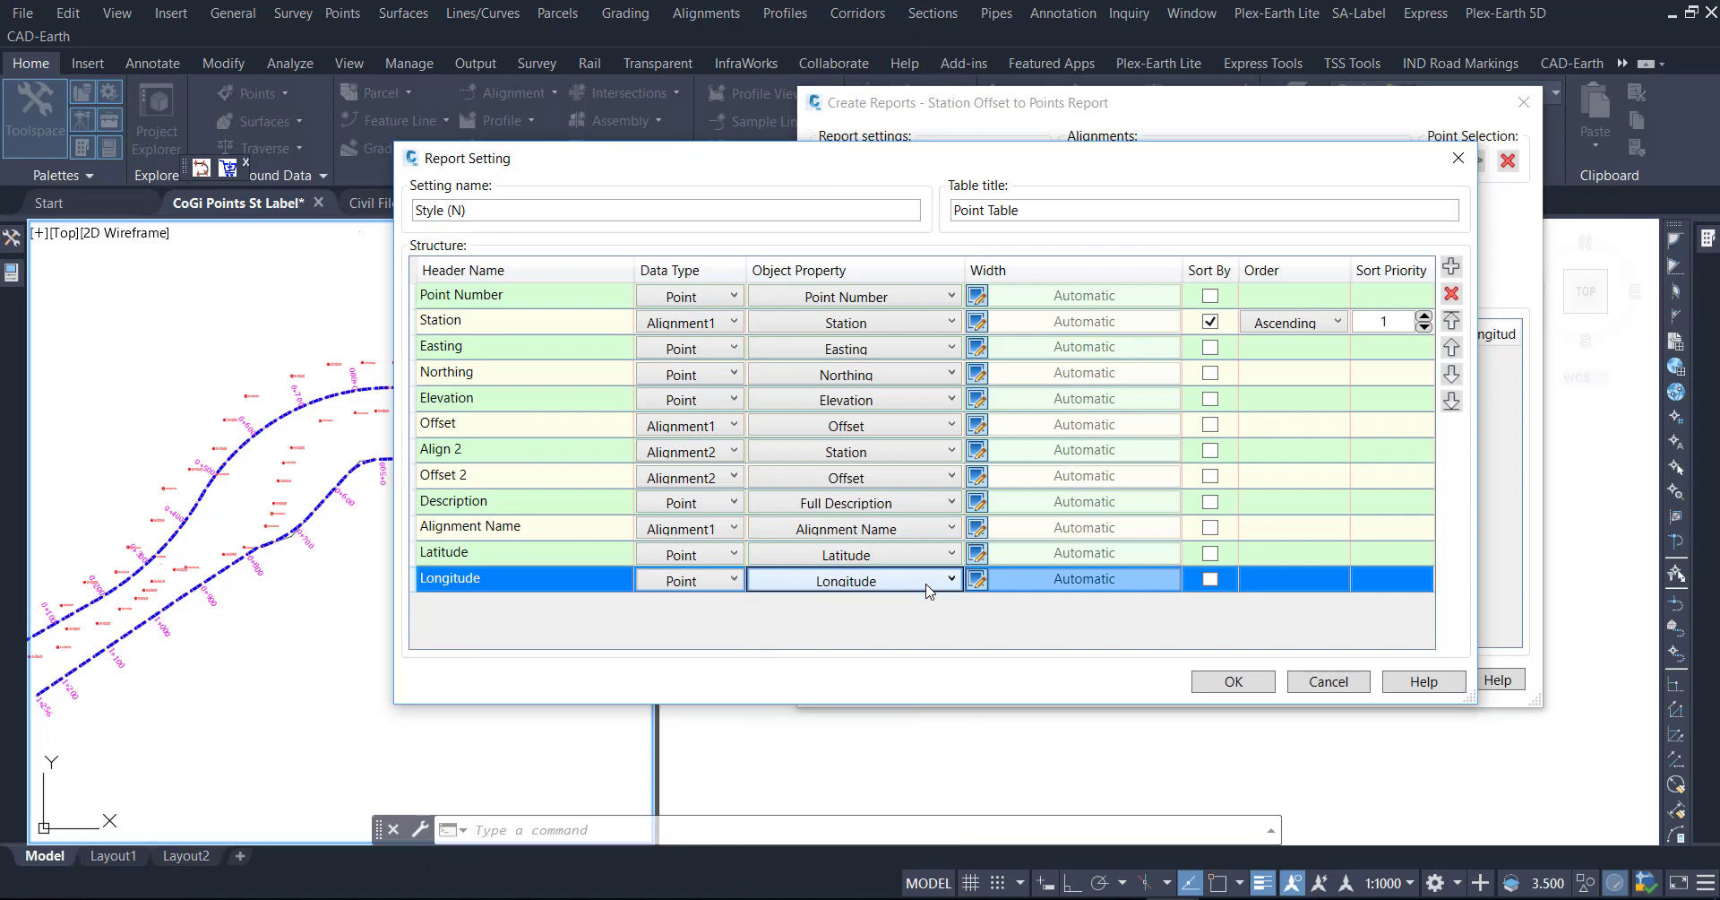
pyautogui.click(949, 588)
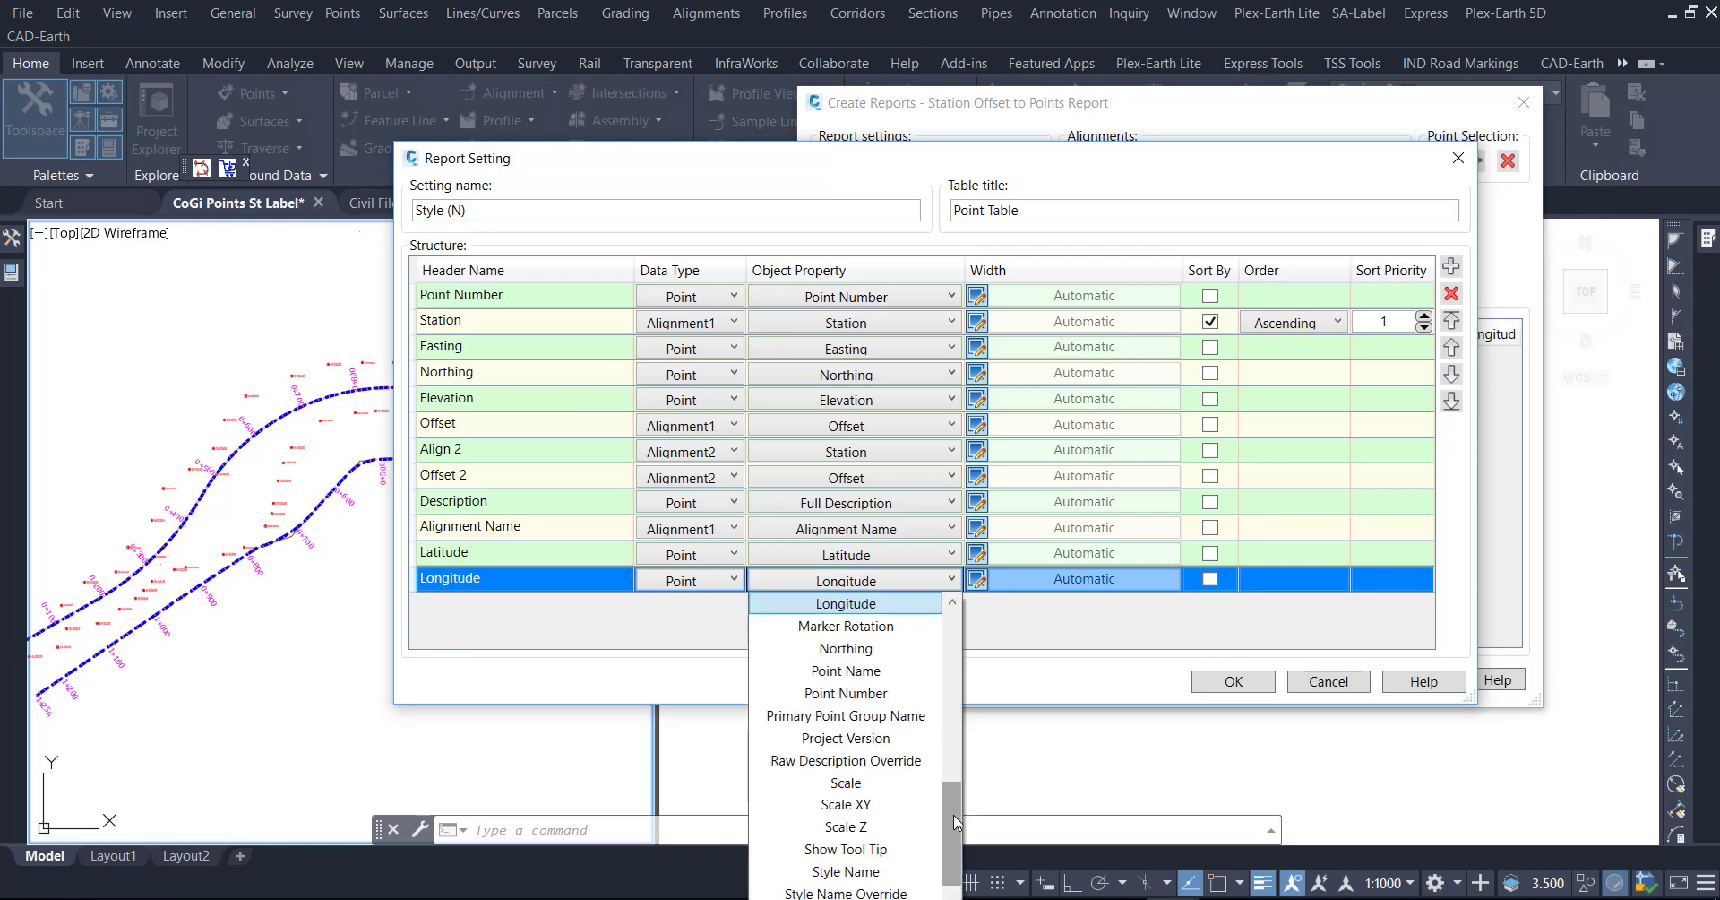
pyautogui.moveTo(953, 815); pyautogui.dragTo(947, 617)
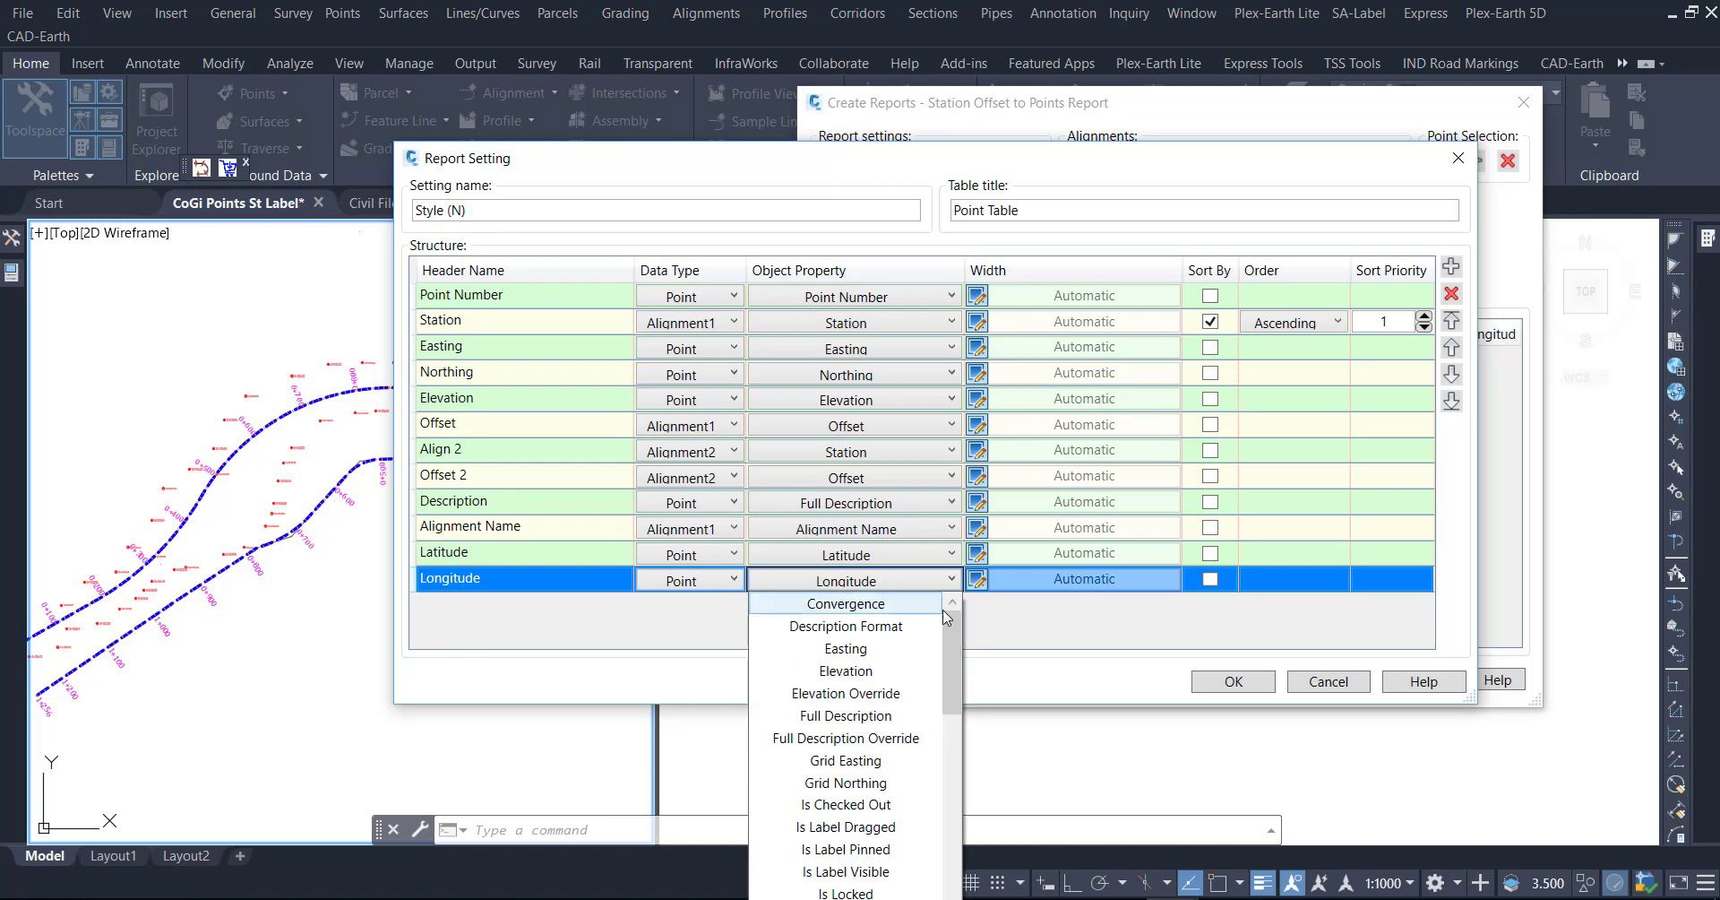
pyautogui.press('Escape')
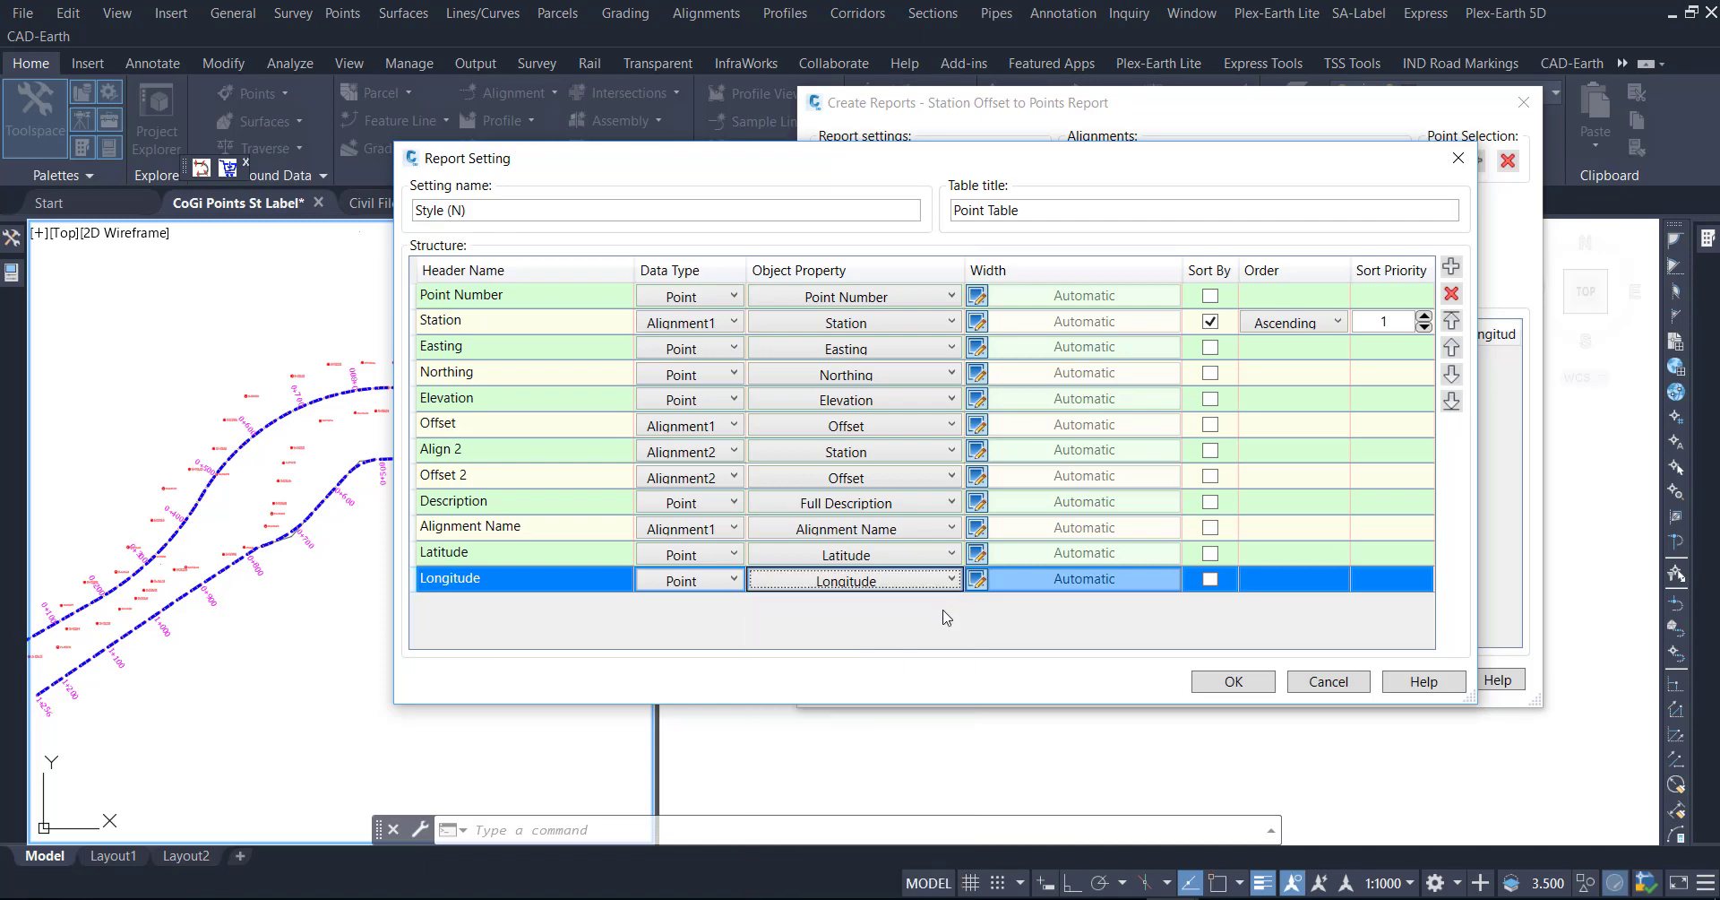
# Step: Accept the report setting, then assign "Alignment -" as the report's first alignment and "Alignment - 2" as its second
pyautogui.click(1234, 683)
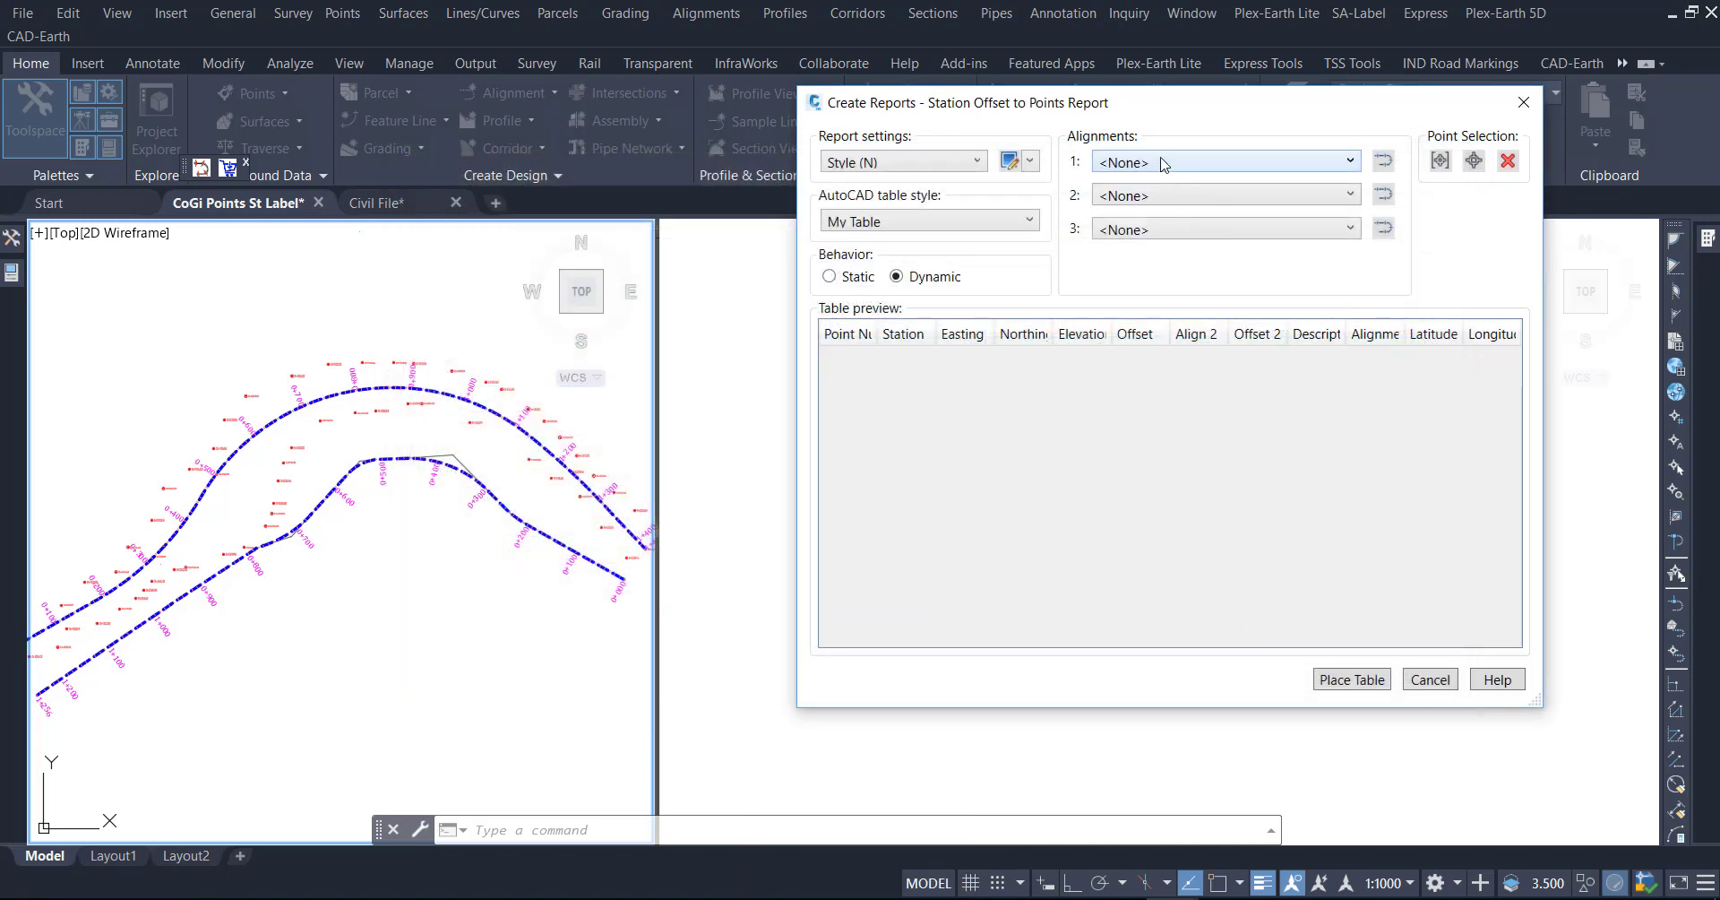
pyautogui.click(1163, 162)
pyautogui.click(1138, 208)
pyautogui.click(1151, 195)
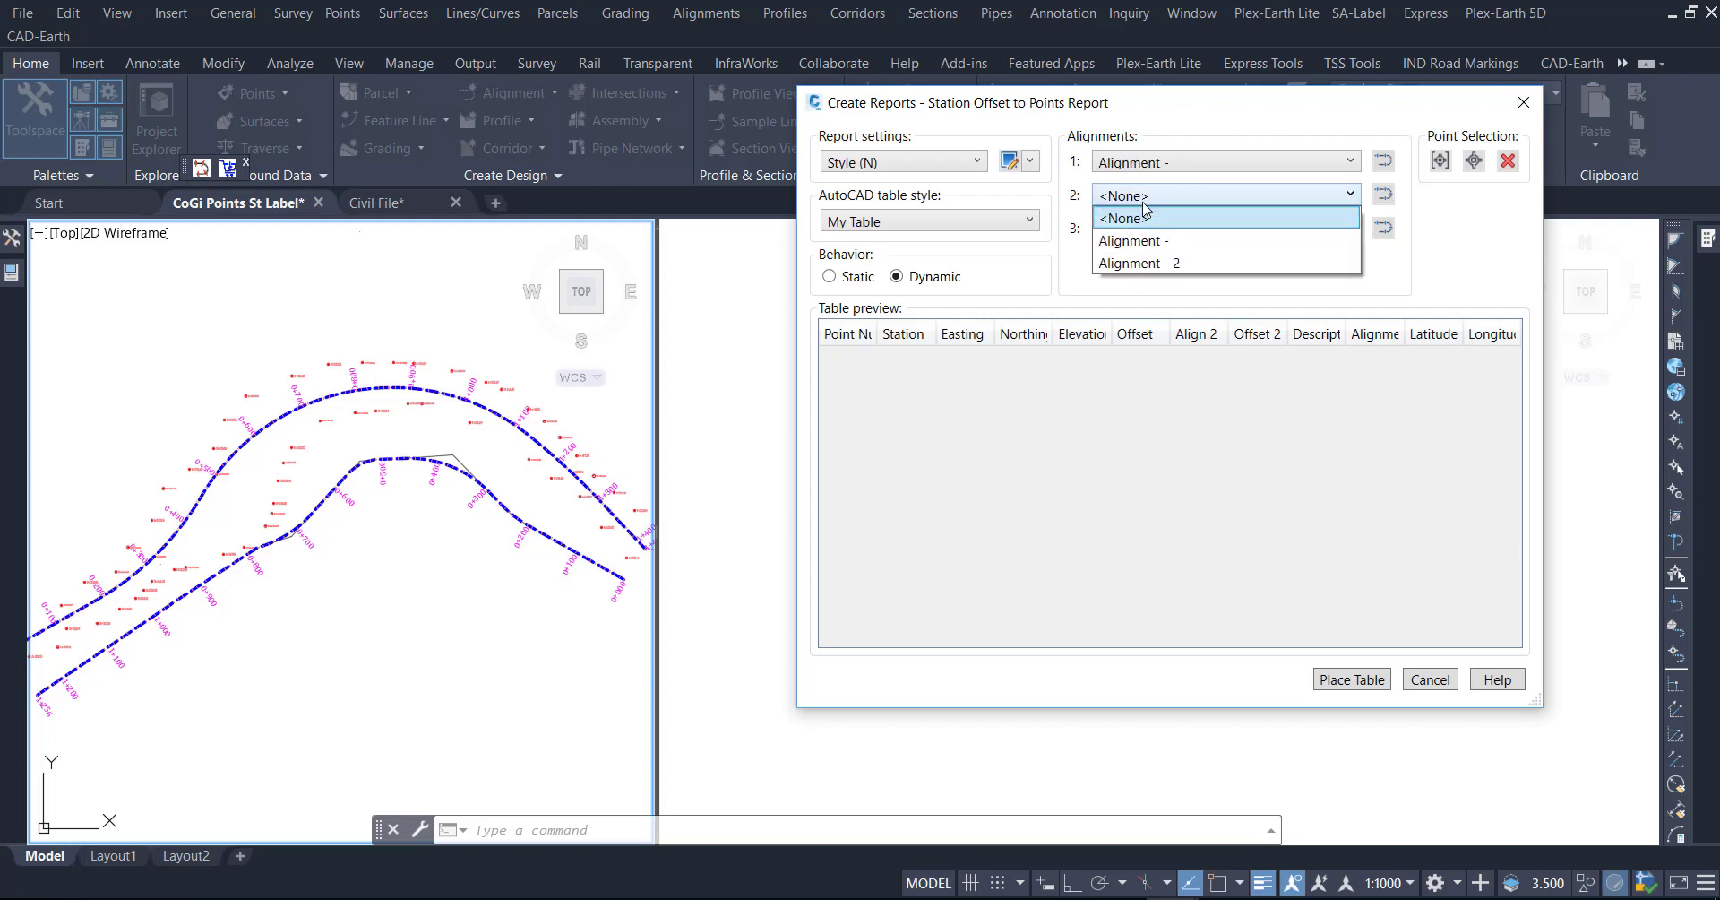
pyautogui.click(1136, 263)
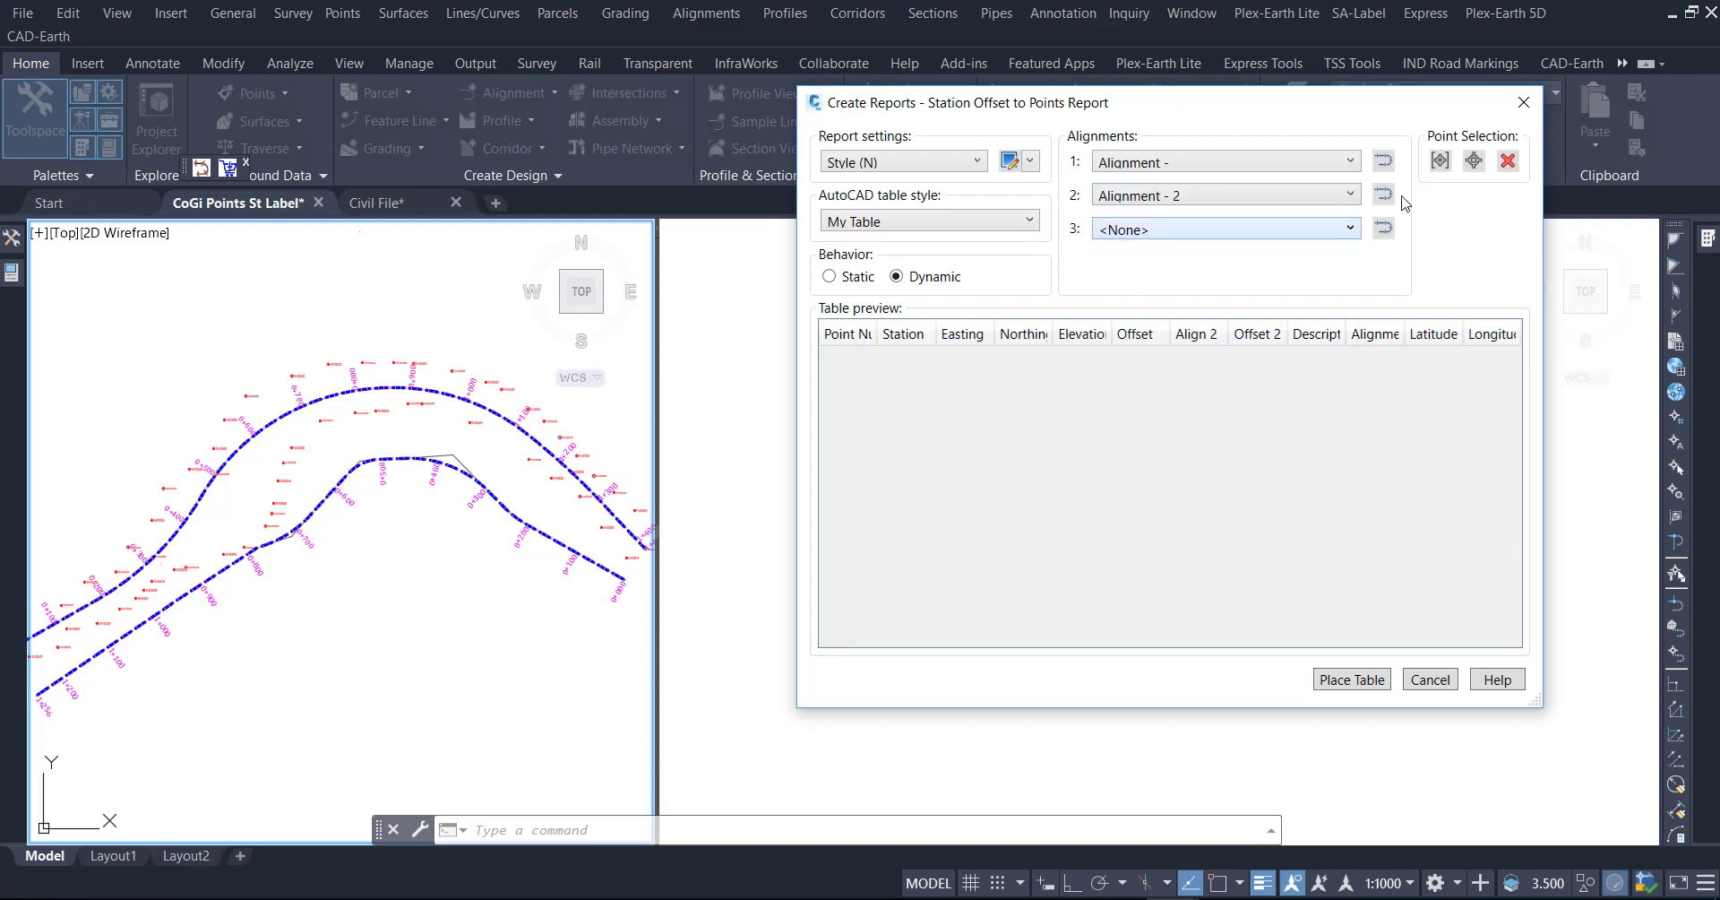
# Step: Include the _All Points point group in the station-offset report and enlarge the report dialog to show the table preview
pyautogui.click(1440, 161)
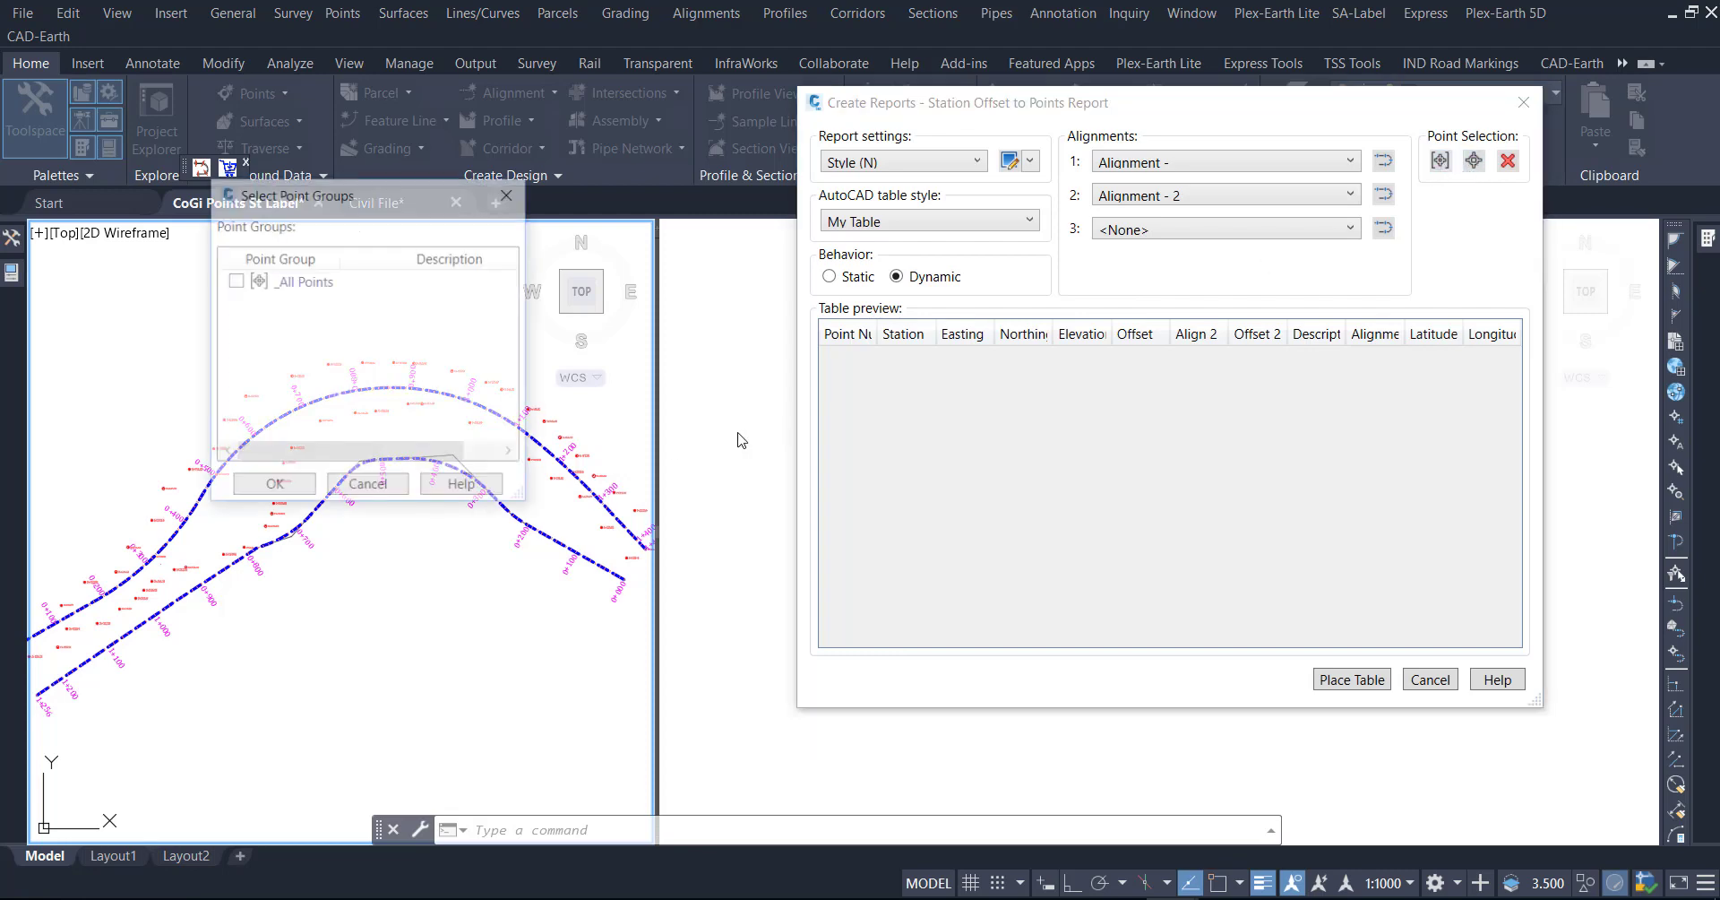
pyautogui.click(235, 280)
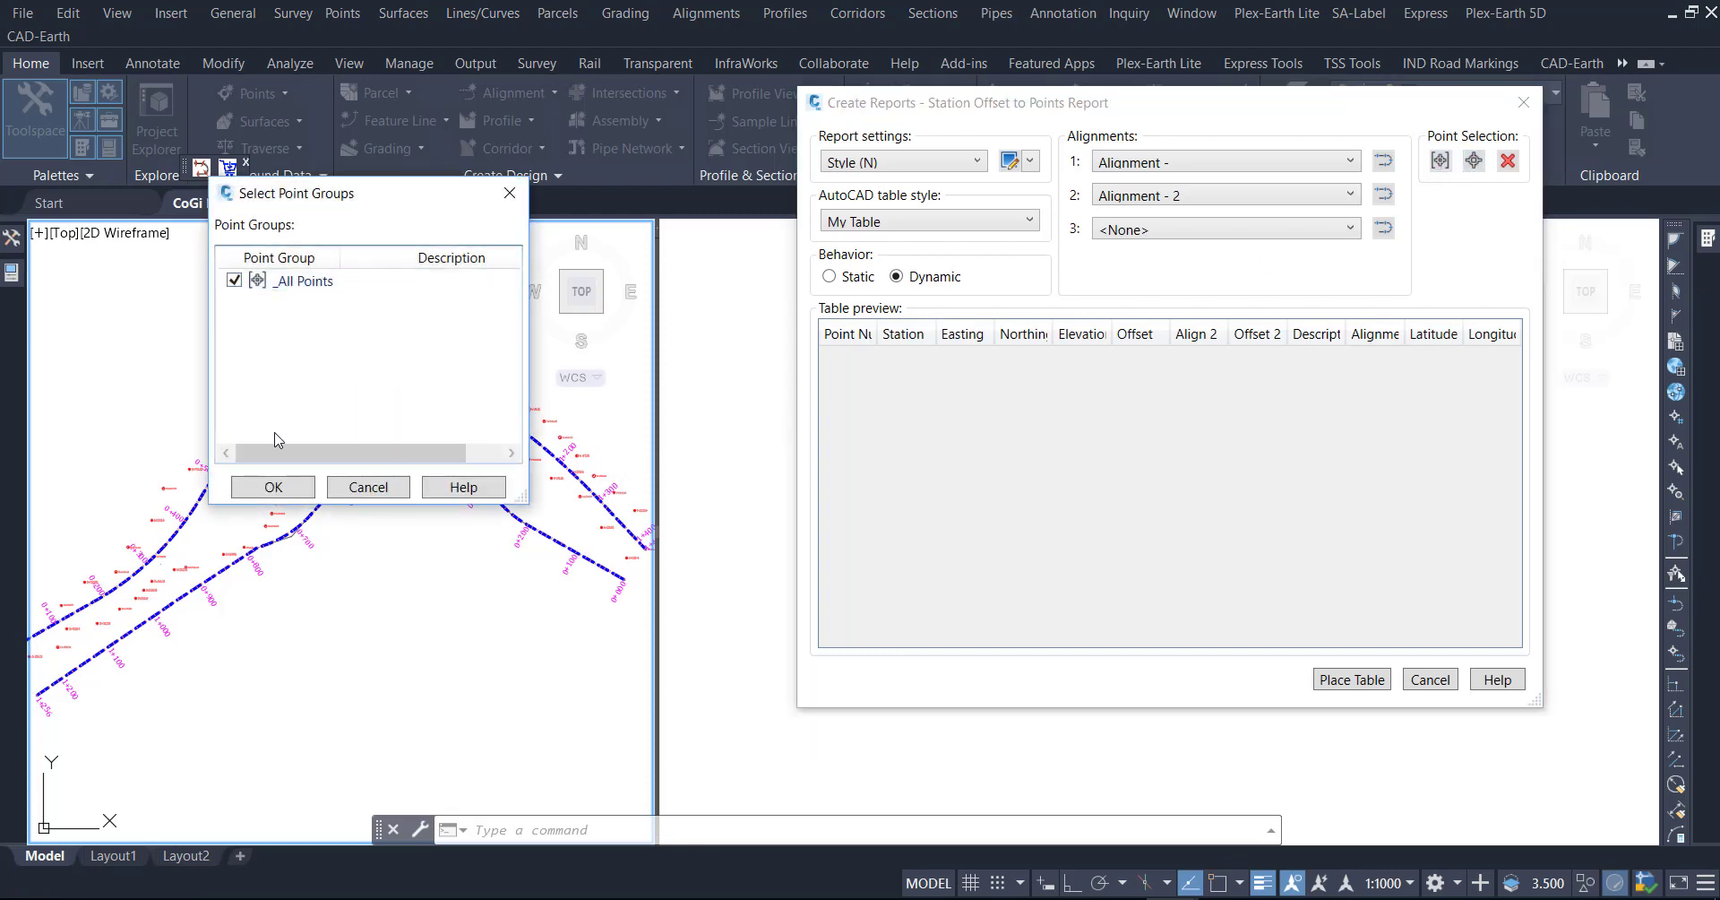
pyautogui.click(268, 486)
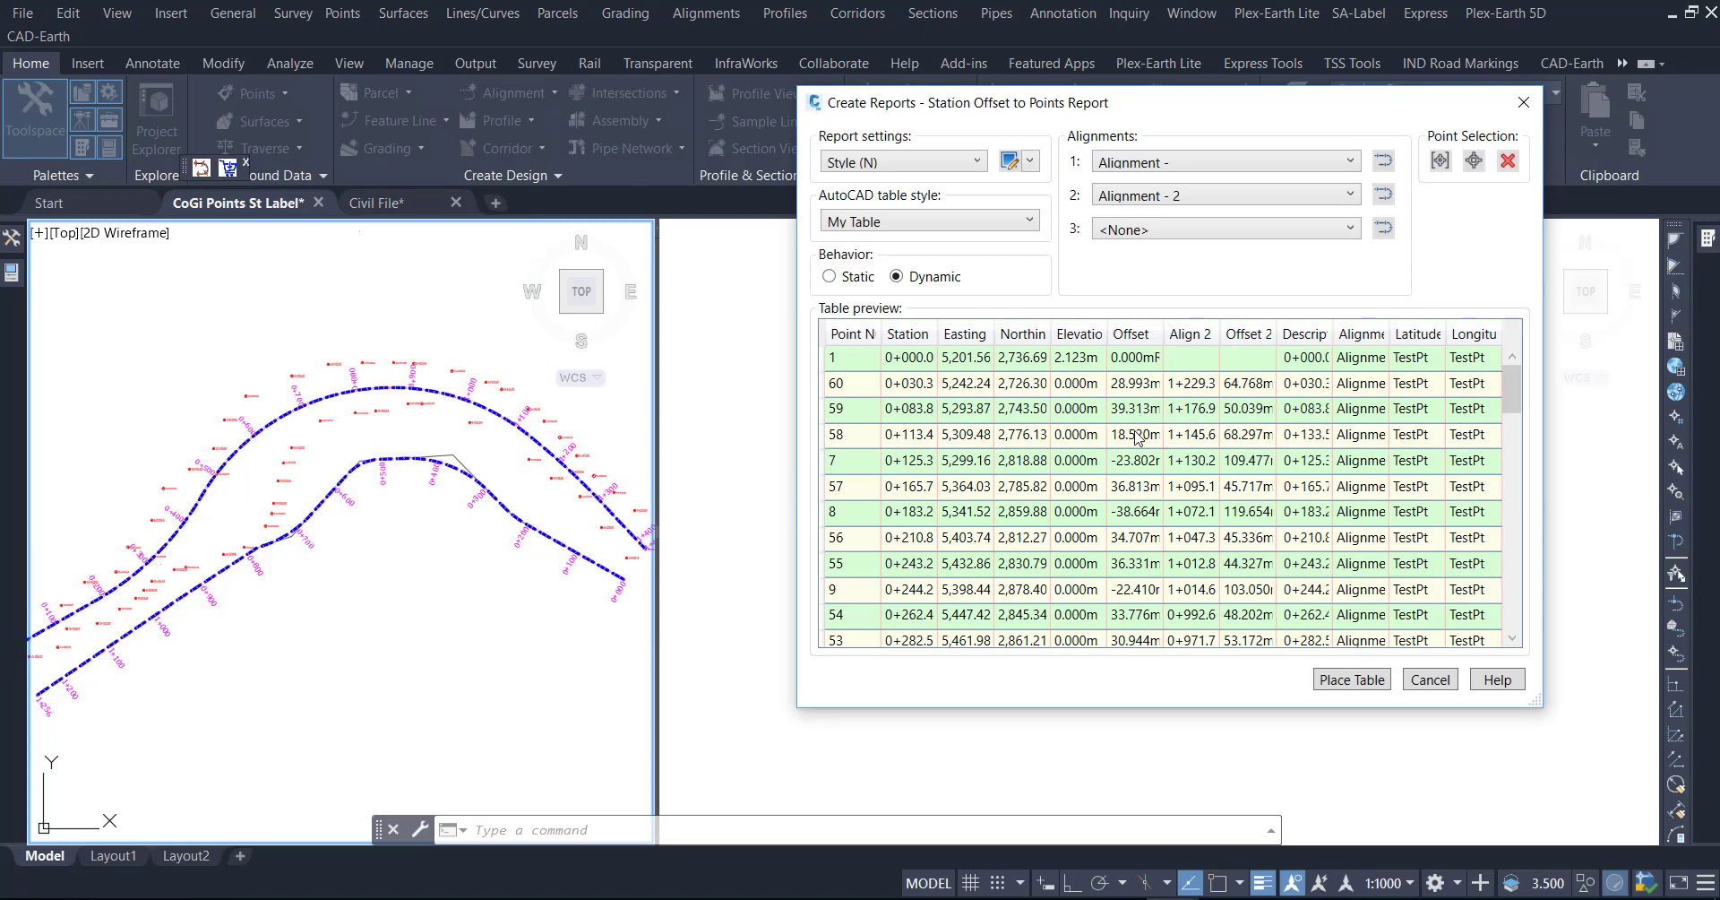
pyautogui.moveTo(1536, 701); pyautogui.dragTo(1645, 766)
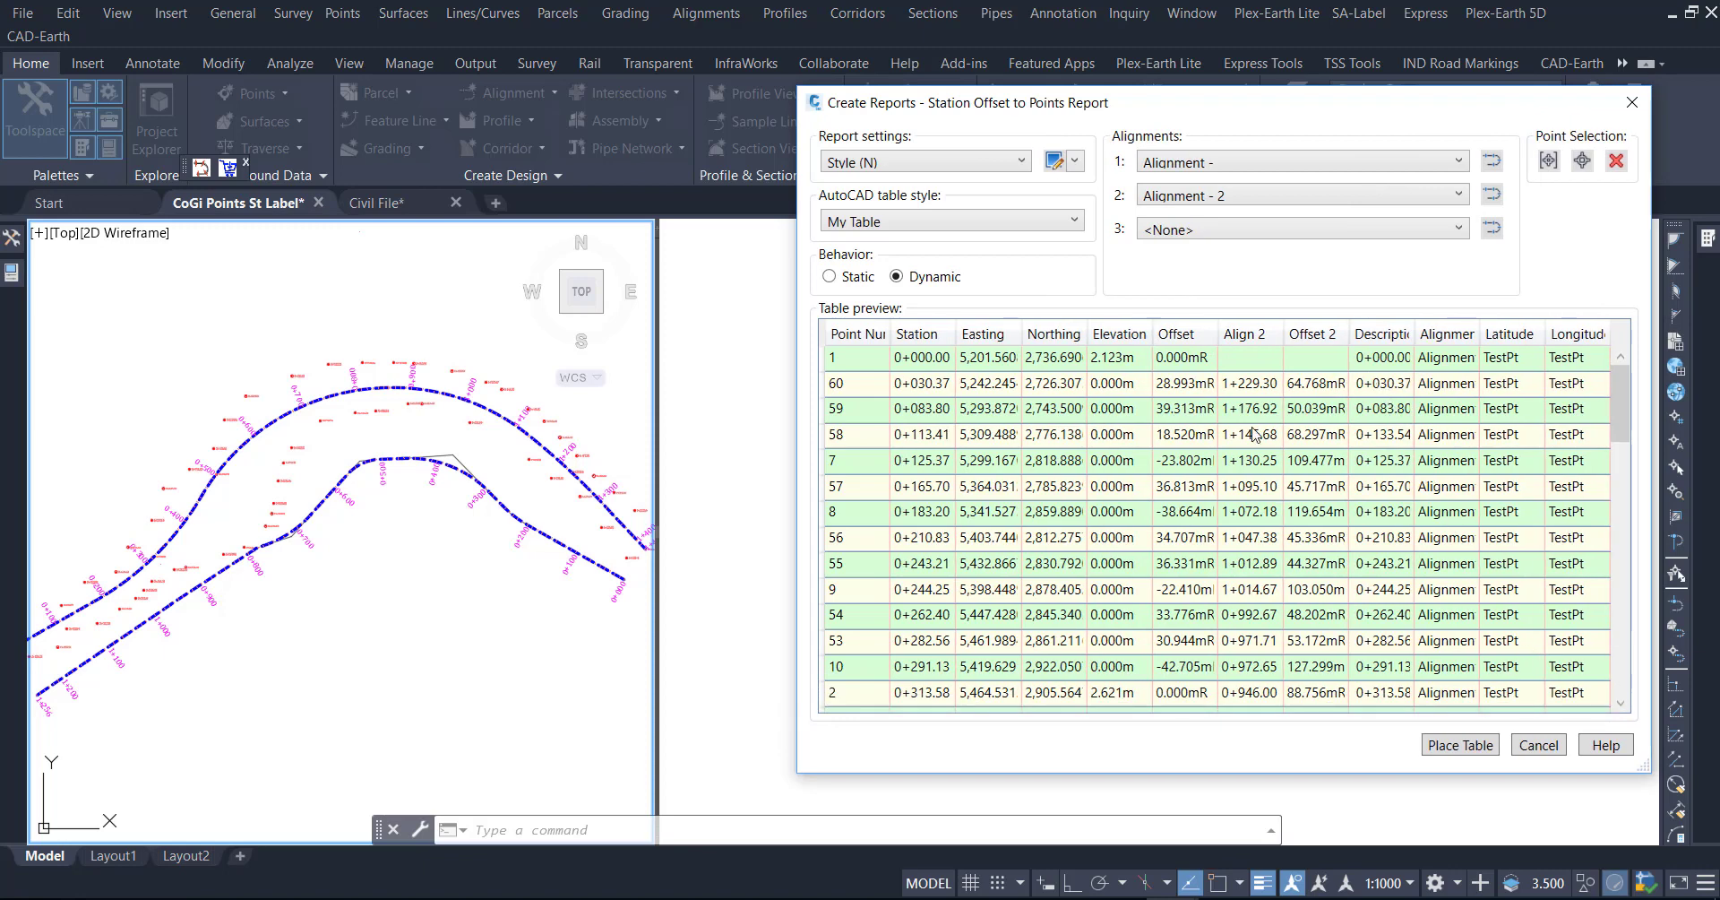
# Step: Place the two-alignment point table in the empty viewport beside the alignments
pyautogui.click(1459, 744)
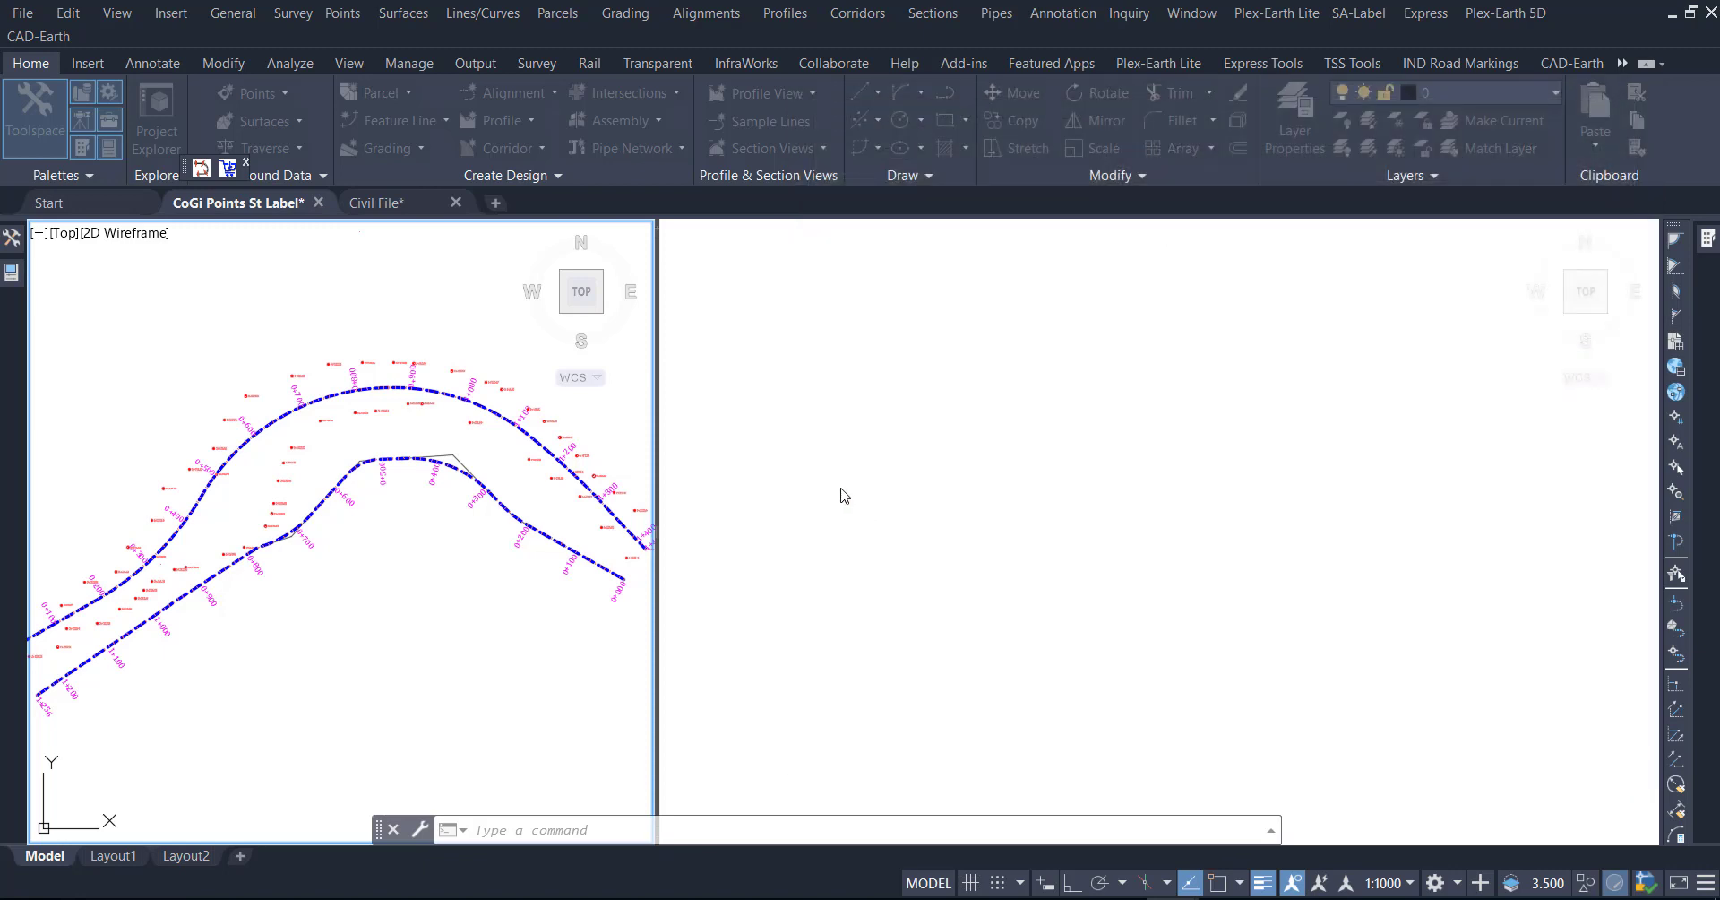
pyautogui.click(787, 367)
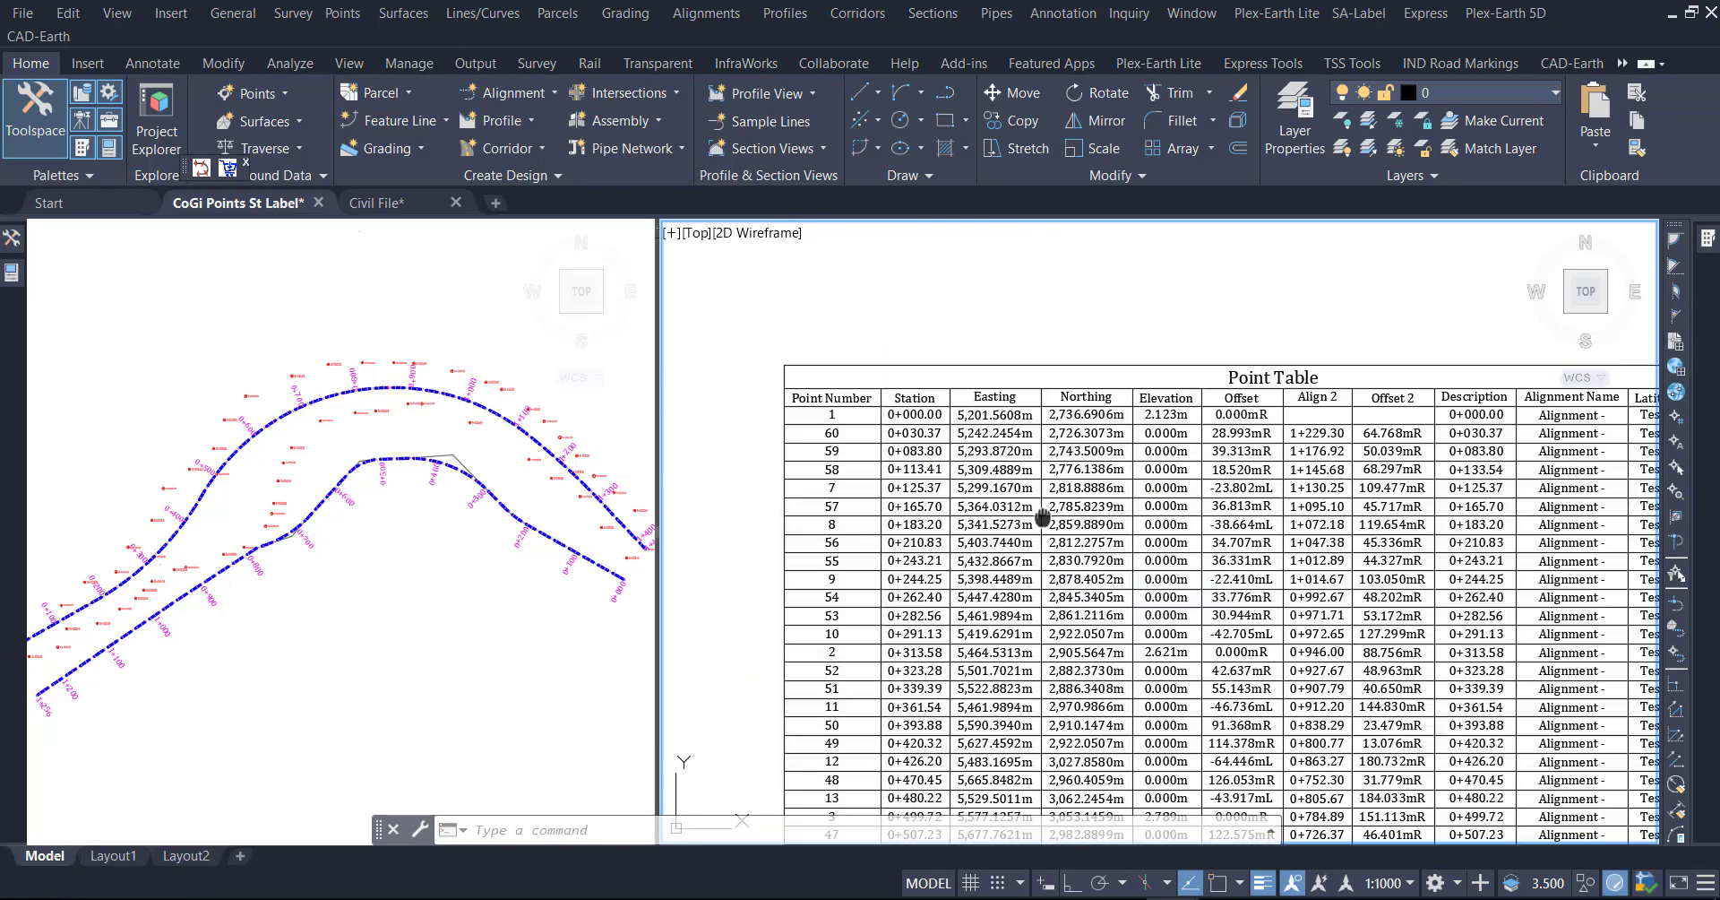
pyautogui.moveTo(1005, 500); pyautogui.dragTo(909, 471, button='middle')
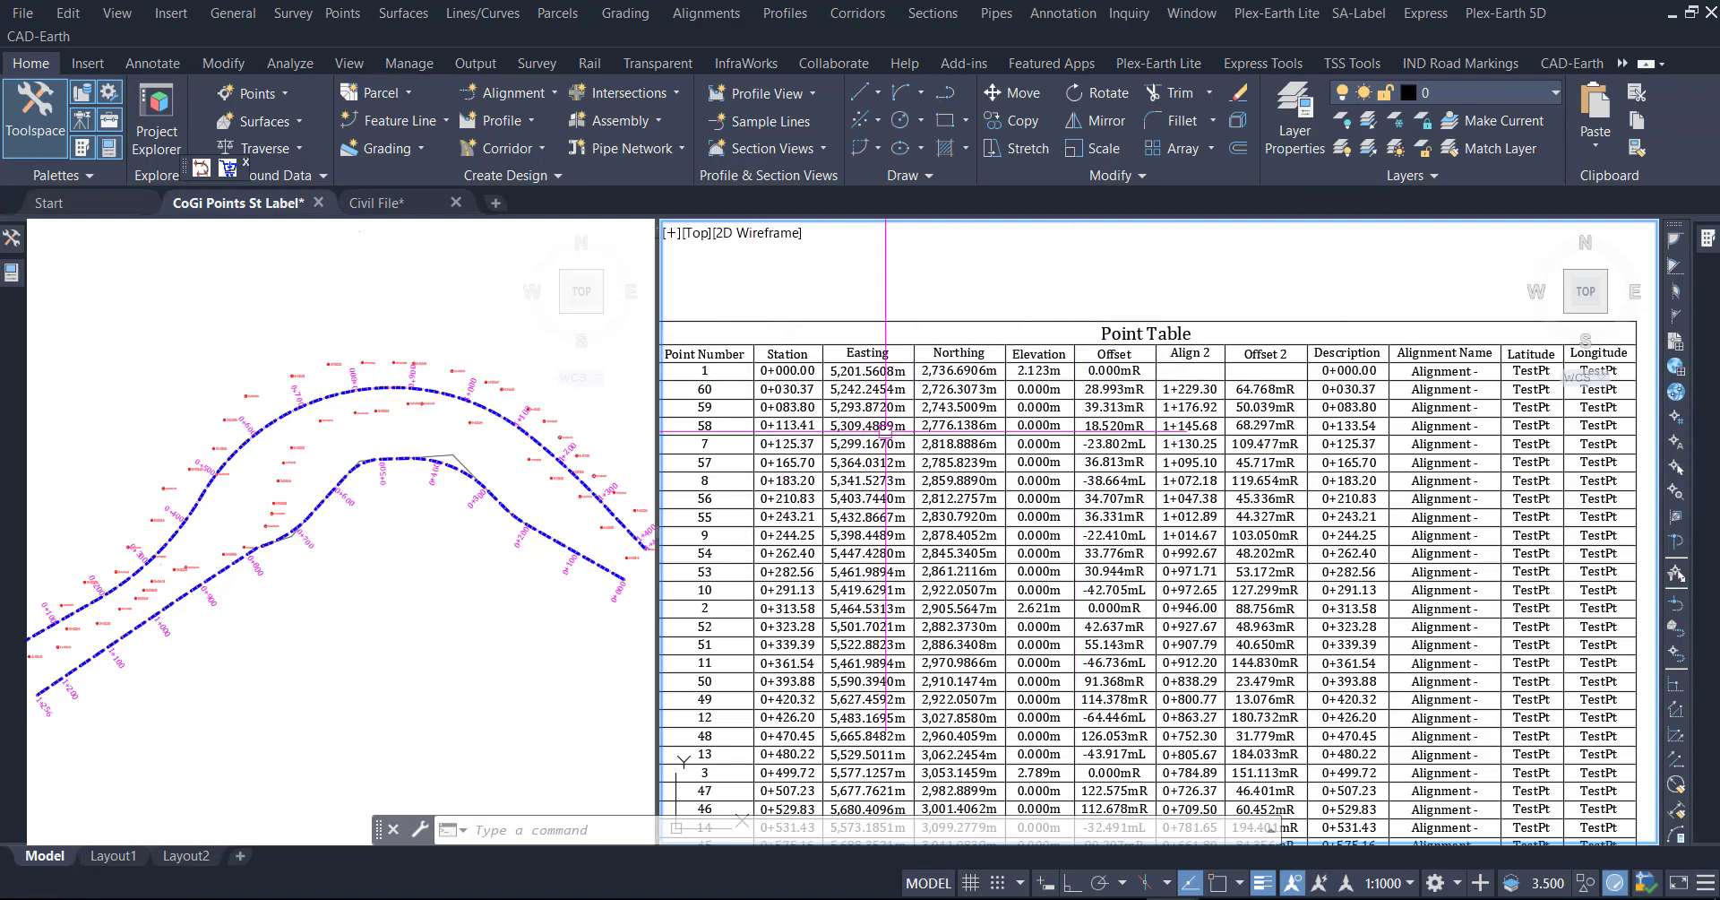
pyautogui.click(918, 439)
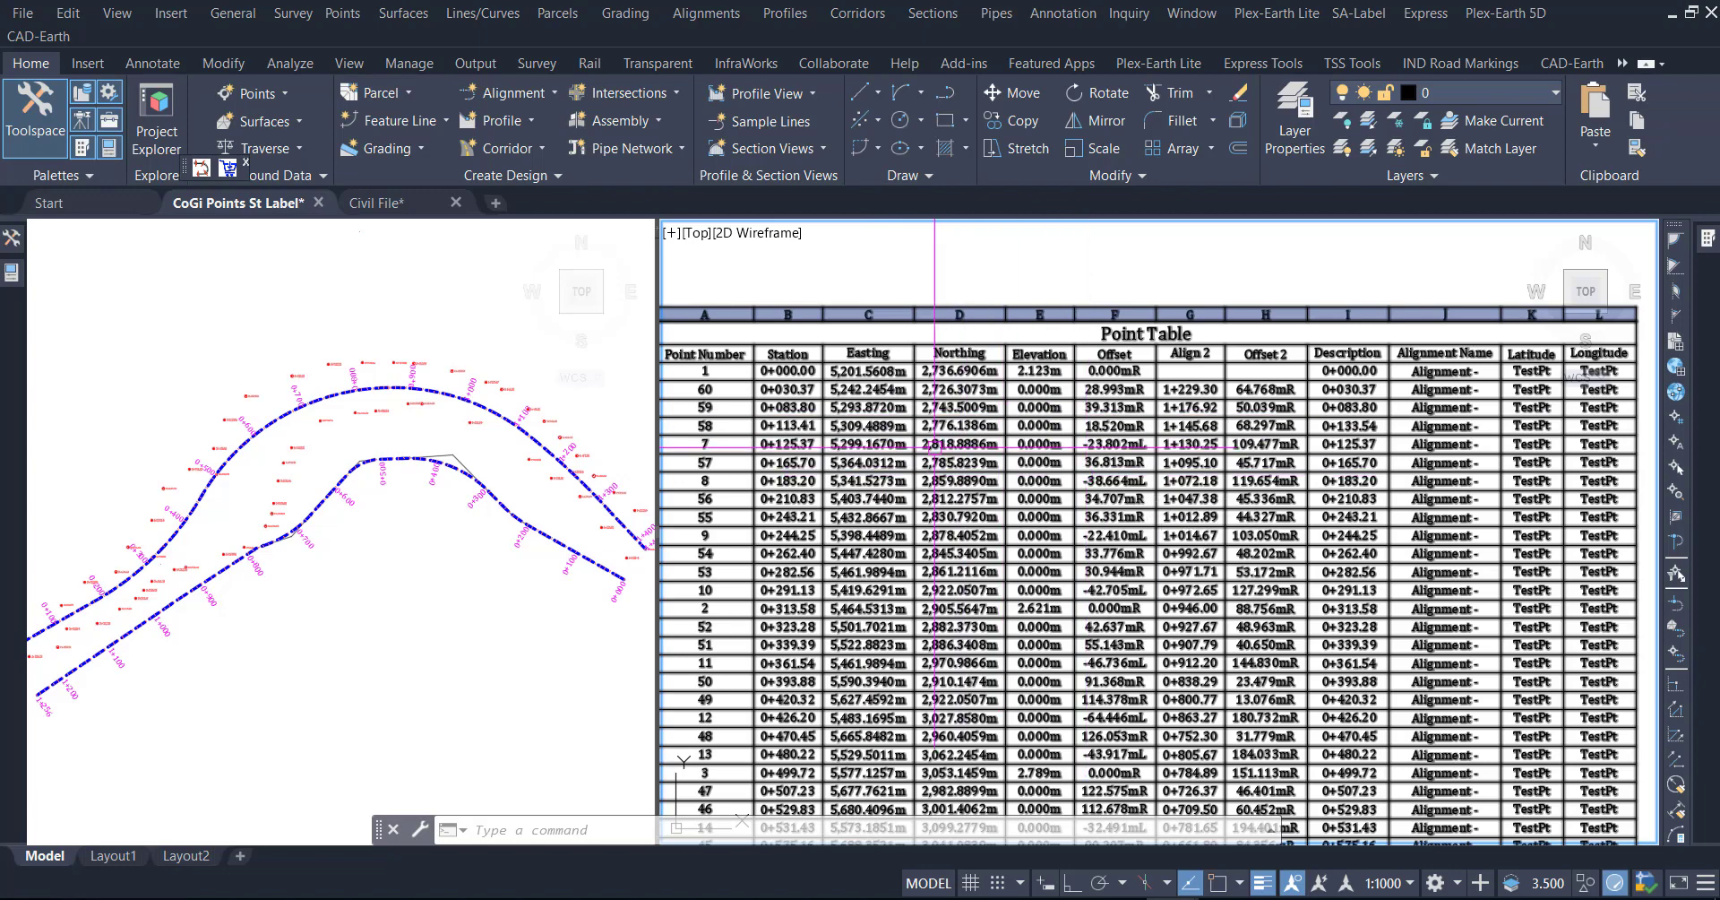
pyautogui.press('Escape')
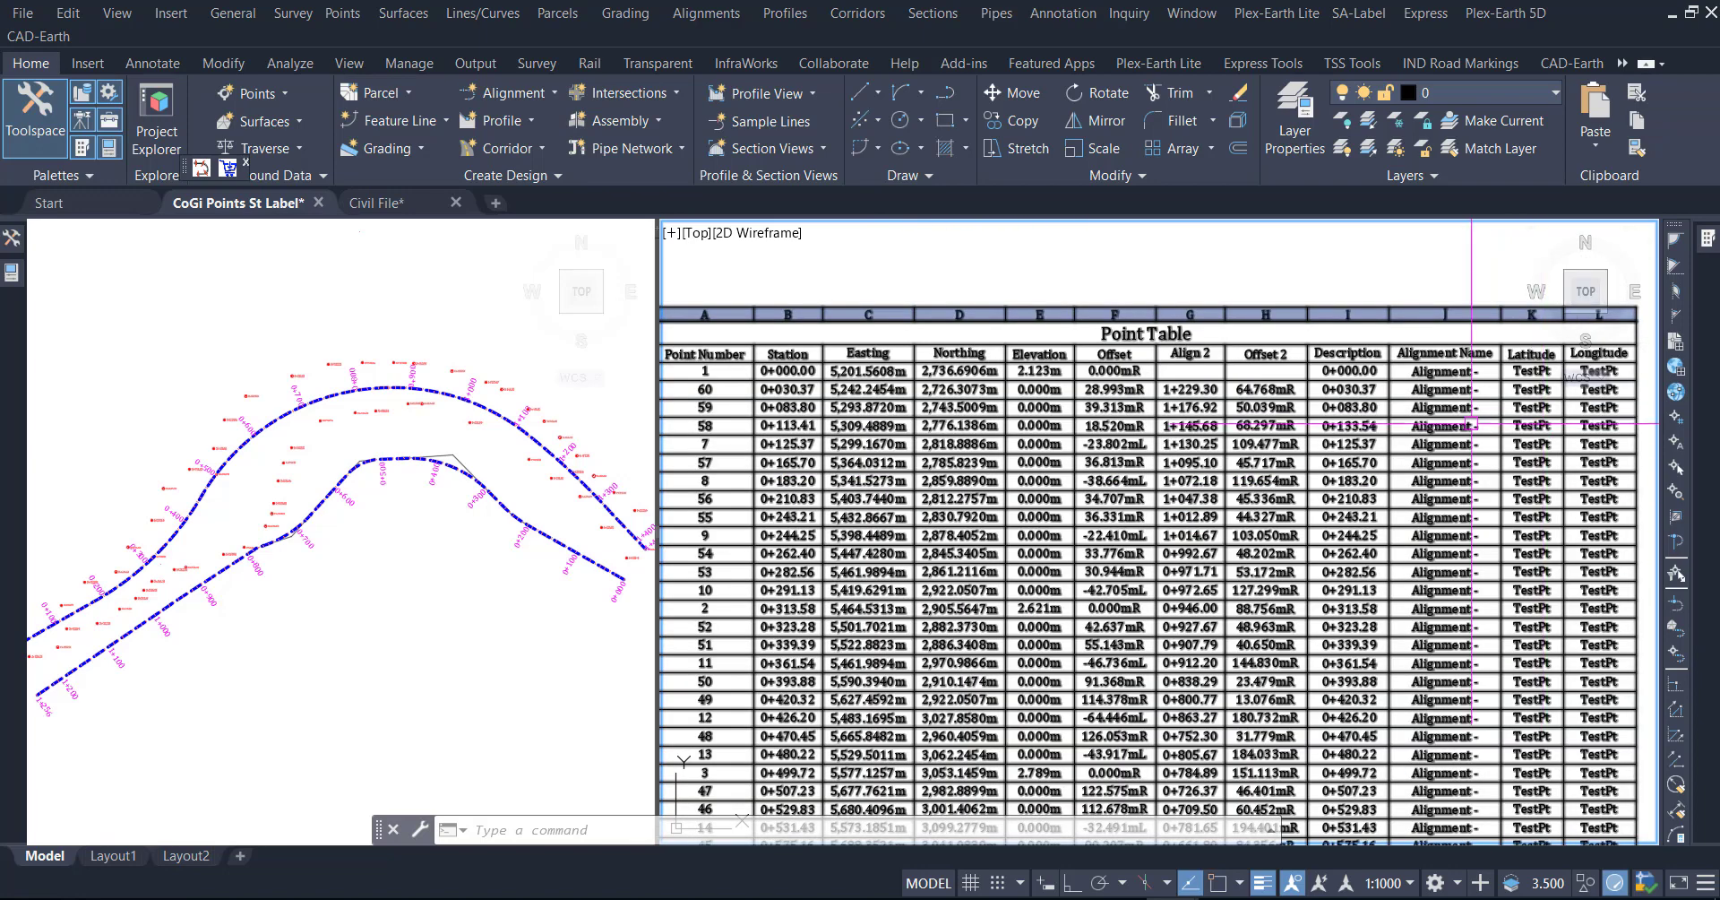
pyautogui.click(454, 568)
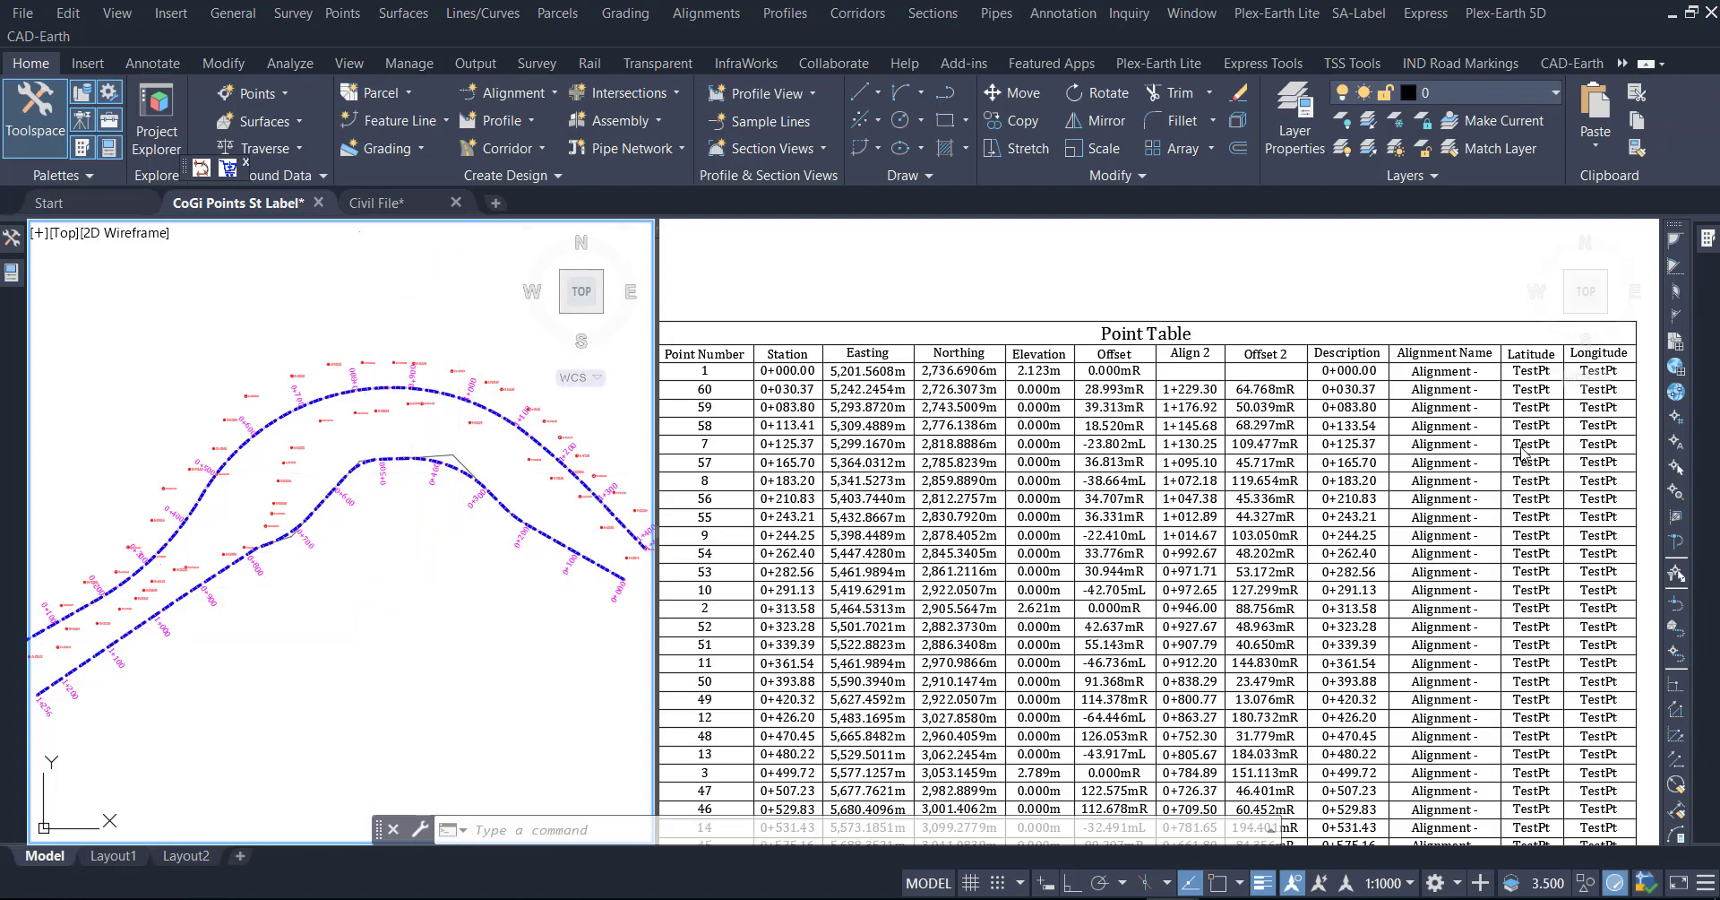
pyautogui.click(1067, 319)
pyautogui.click(1036, 314)
pyautogui.click(1034, 332)
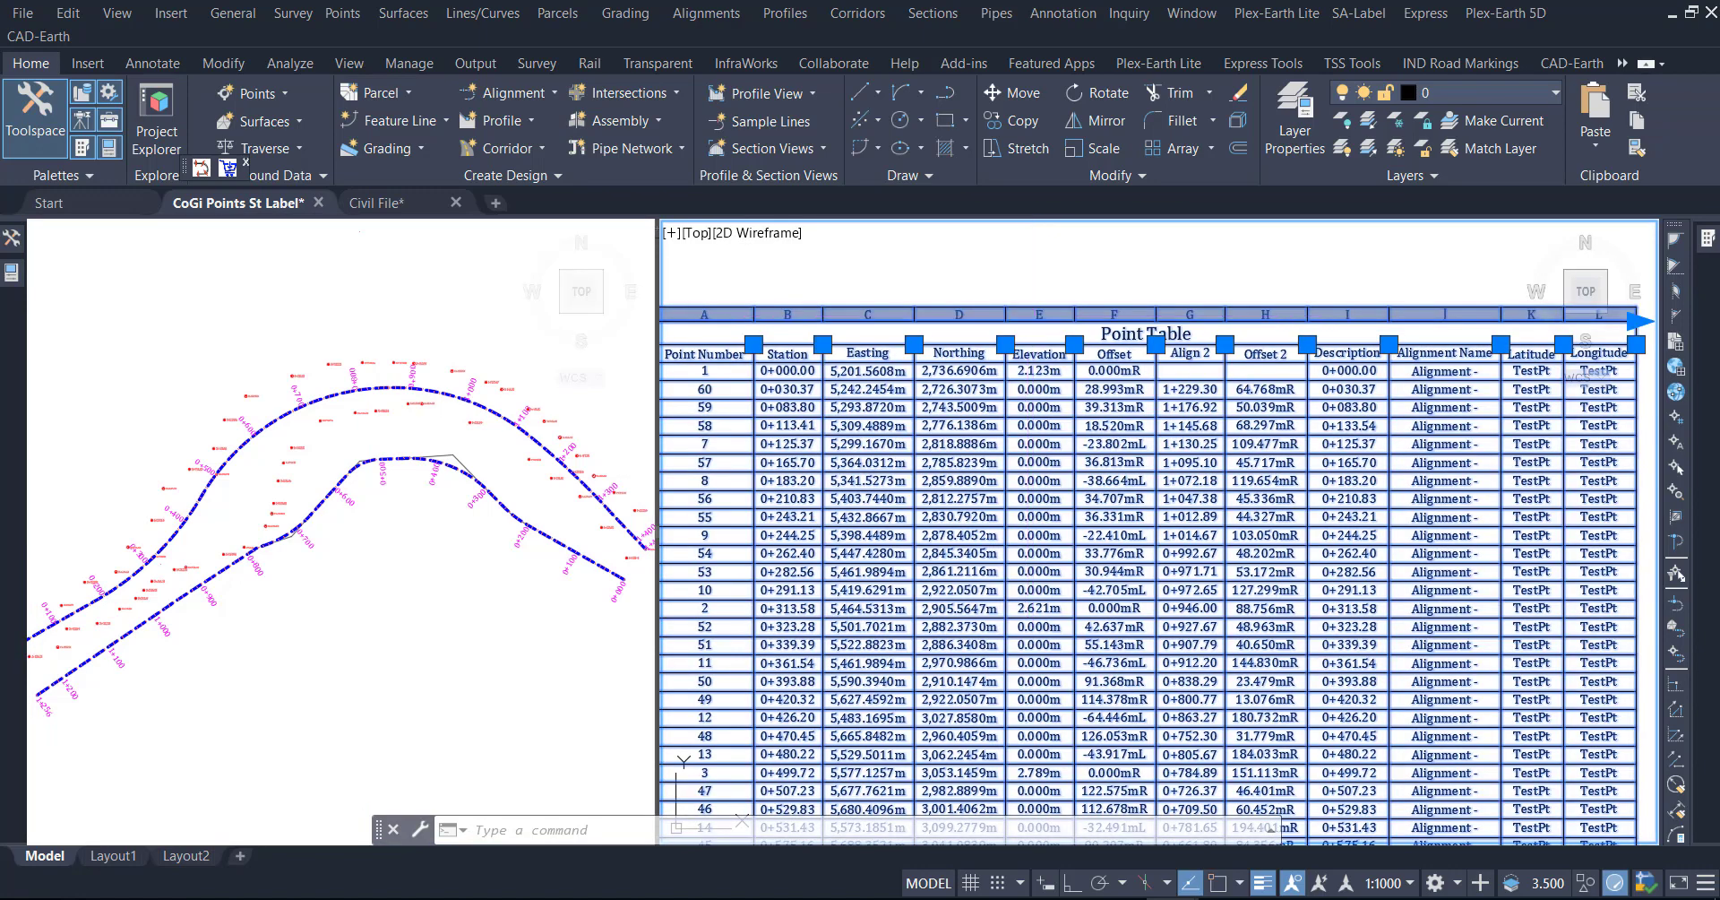
pyautogui.click(1039, 314)
pyautogui.rightClick(1031, 316)
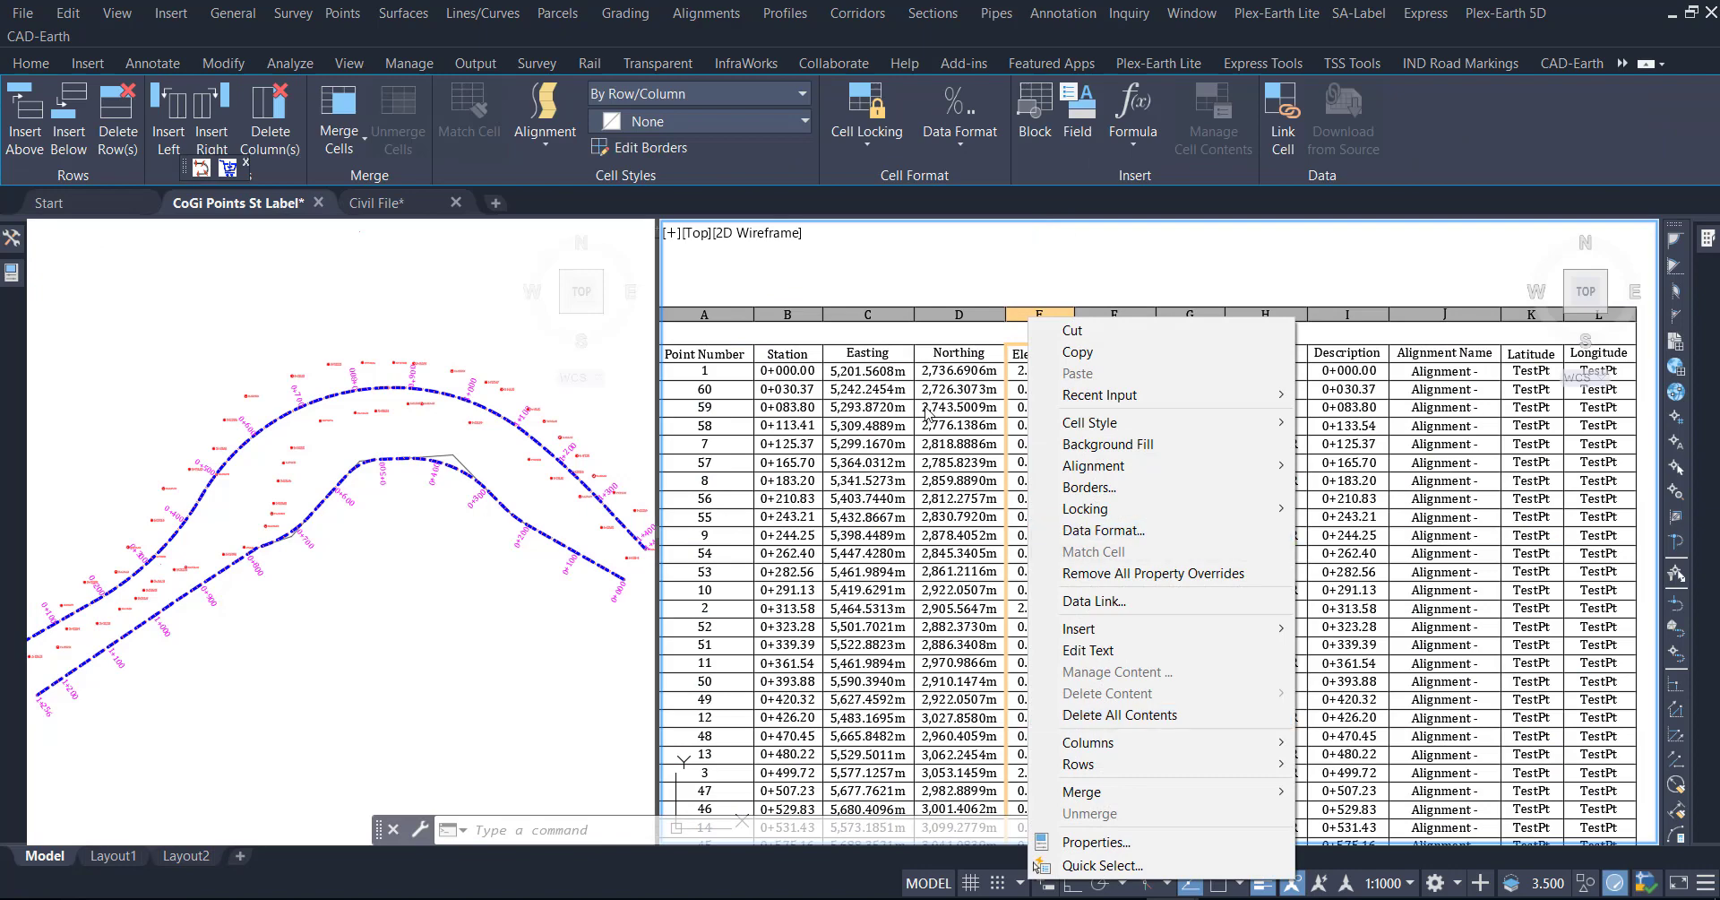
pyautogui.press('Escape')
pyautogui.press('Escape')
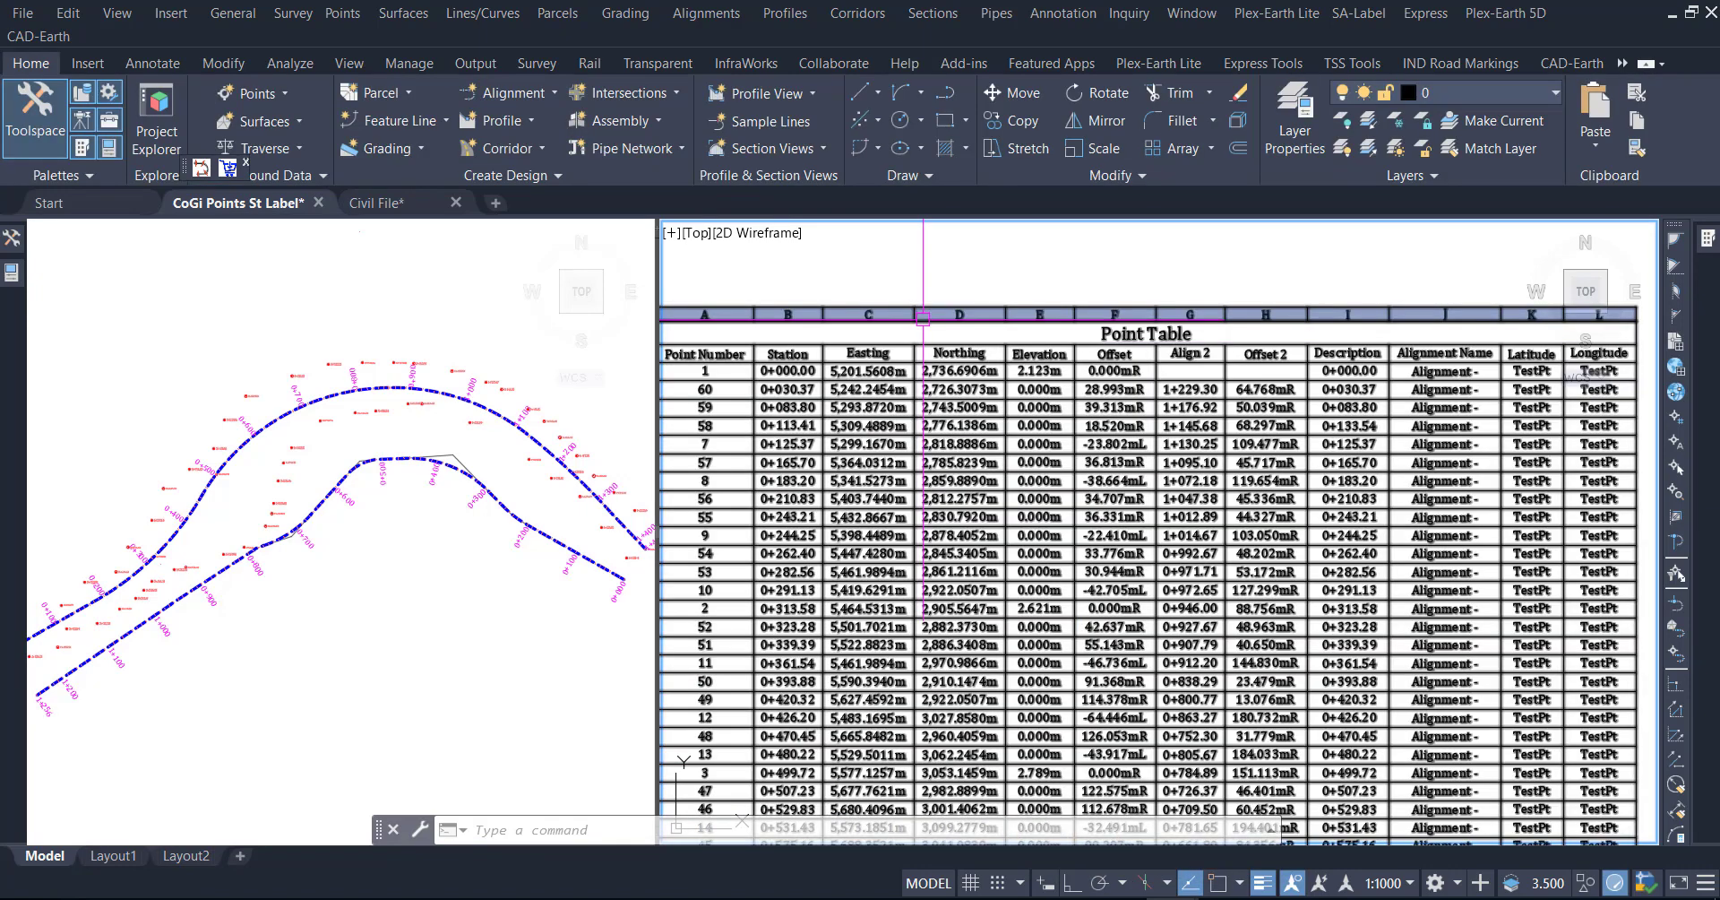
# Step: Export the placed point table as a comma-delimited file named 2Table1.csv in the Table folder
pyautogui.click(922, 317)
pyautogui.click(922, 320)
pyautogui.rightClick(923, 320)
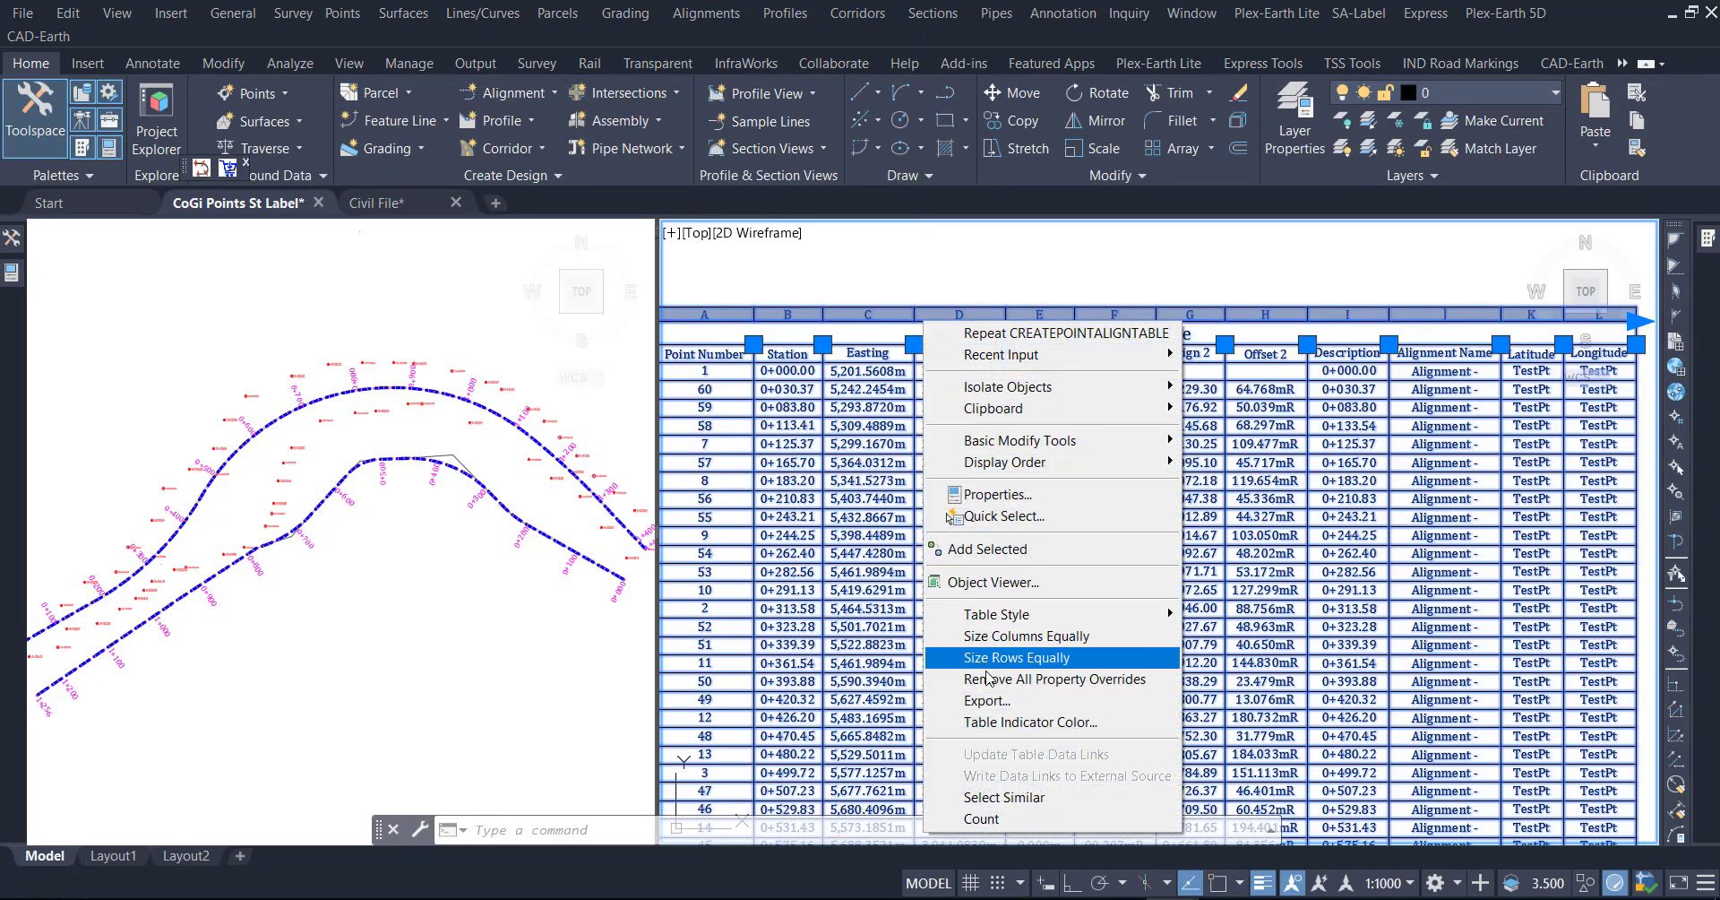
pyautogui.click(988, 701)
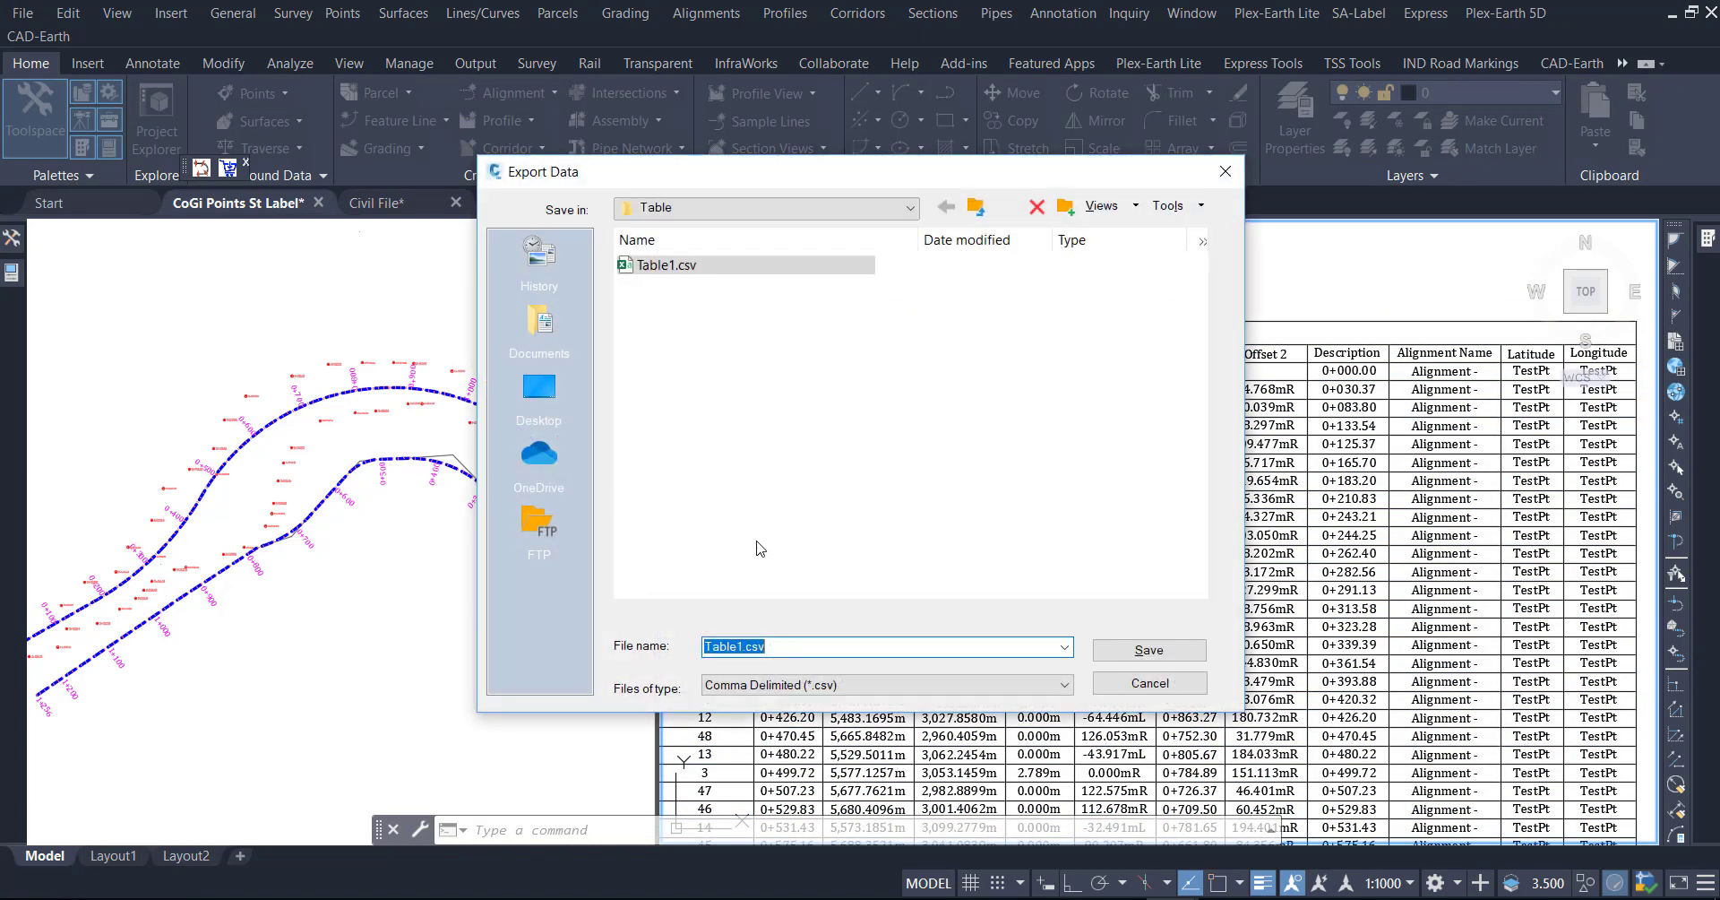
pyautogui.click(733, 647)
pyautogui.doubleClick(734, 647)
pyautogui.press('Return')
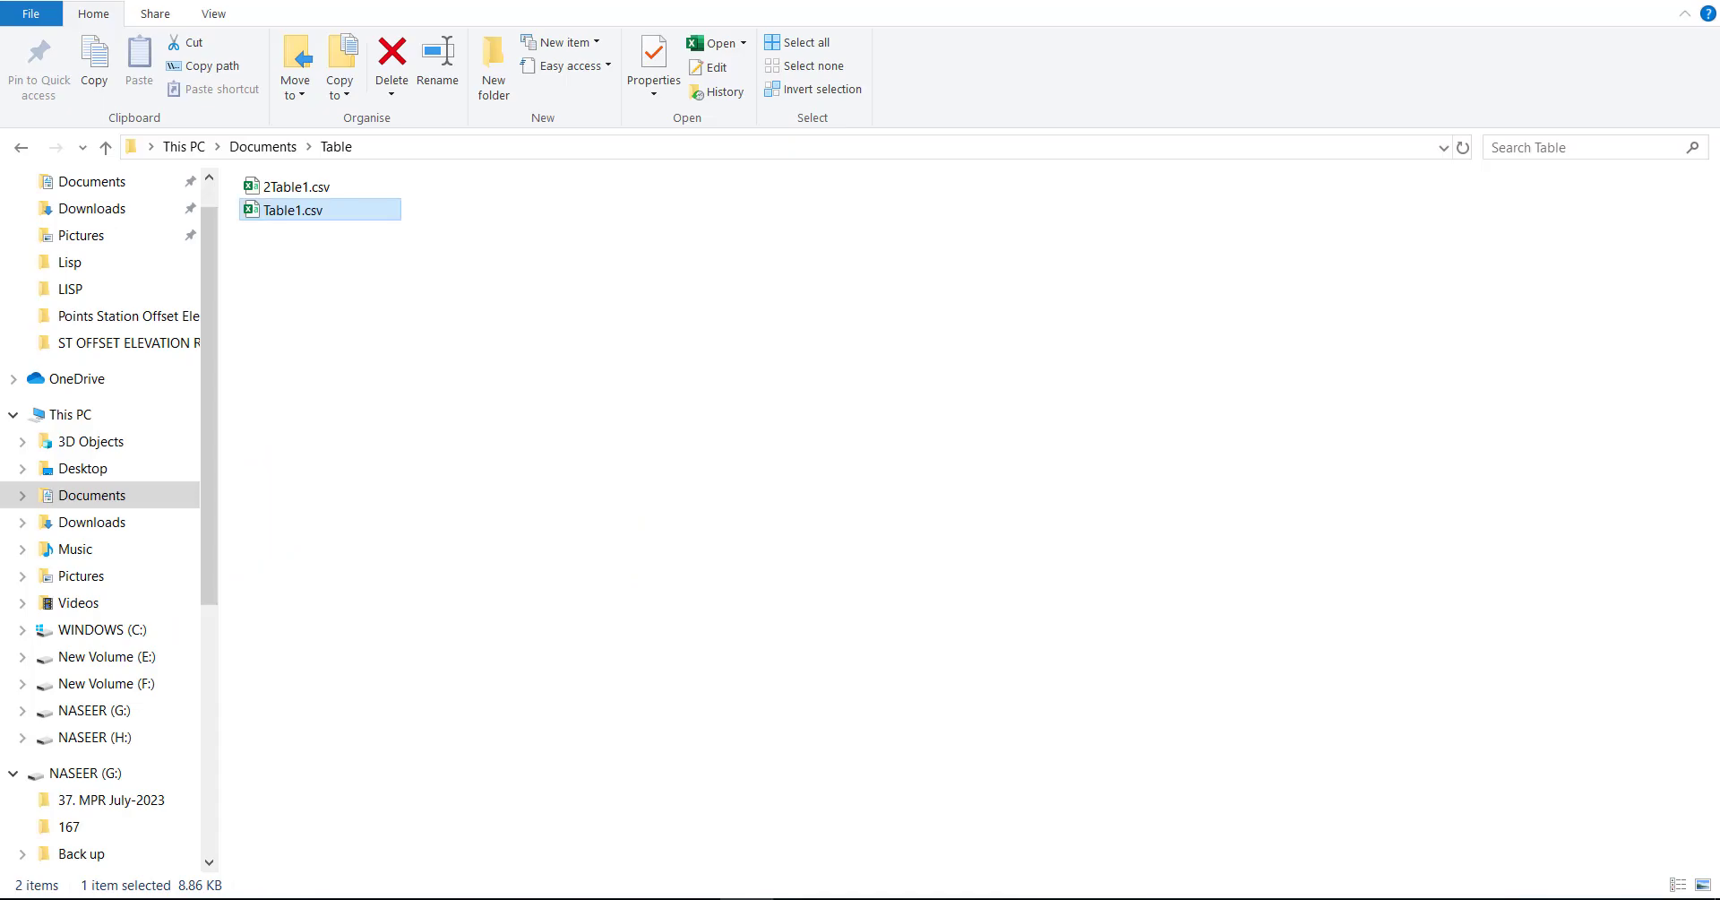
# Step: Switch to File Explorer and open 2Table1.csv from the Documents > Table folder in Excel
pyautogui.click(385, 337)
pyautogui.doubleClick(300, 188)
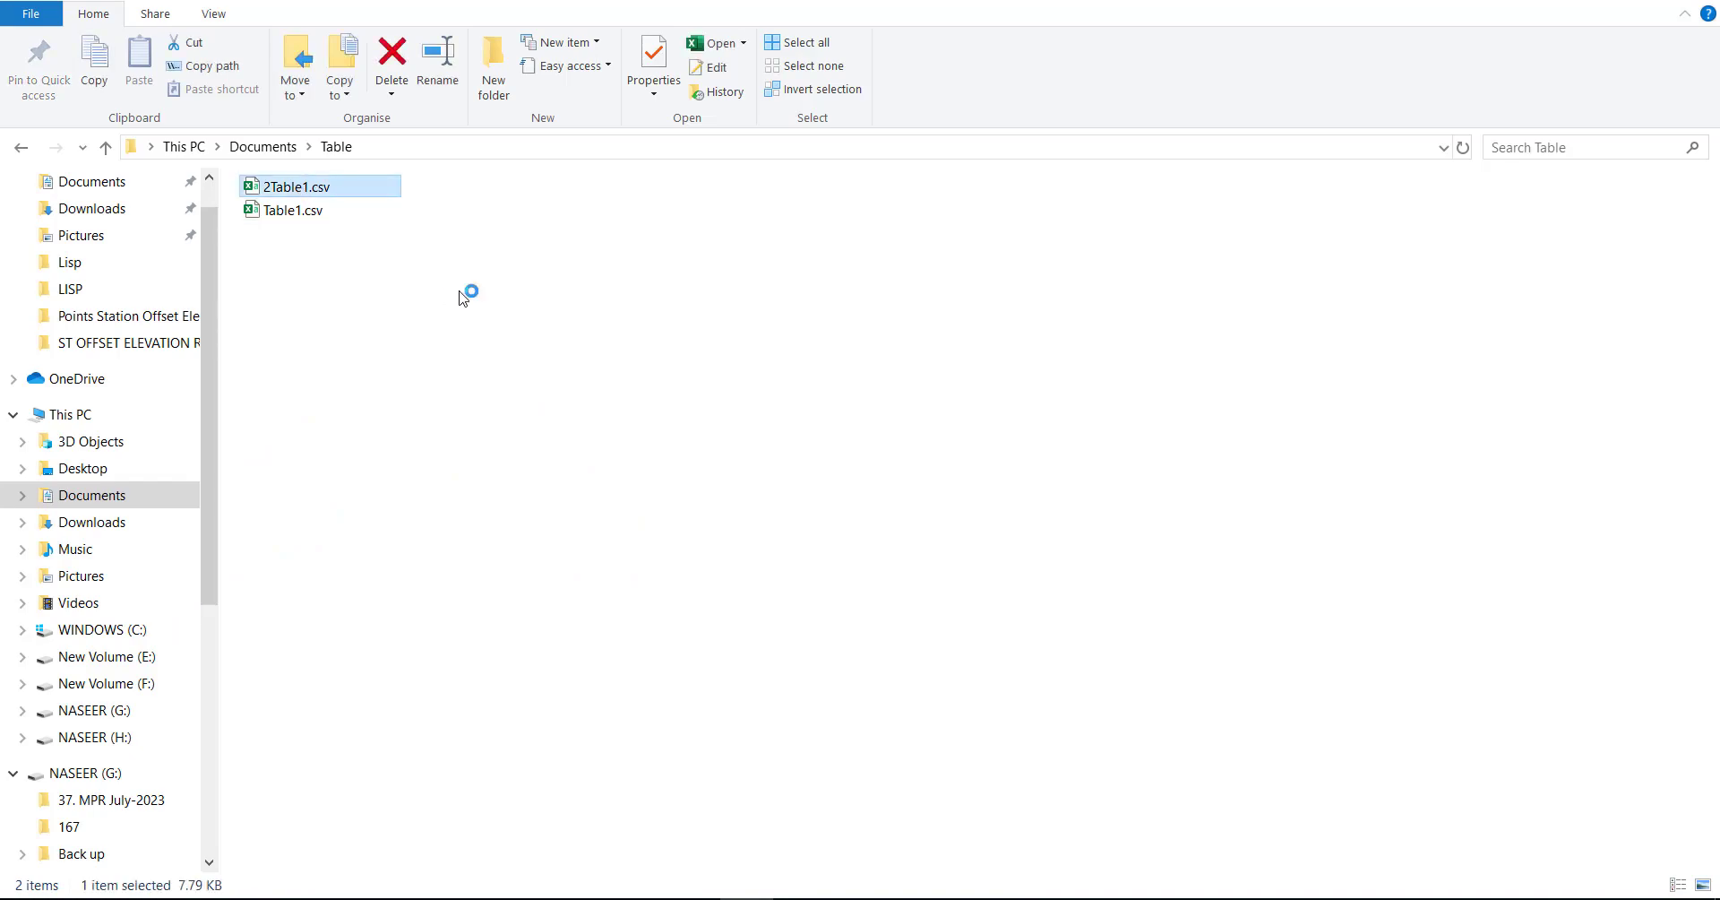
pyautogui.press('Up')
pyautogui.press('Up')
pyautogui.press('Up')
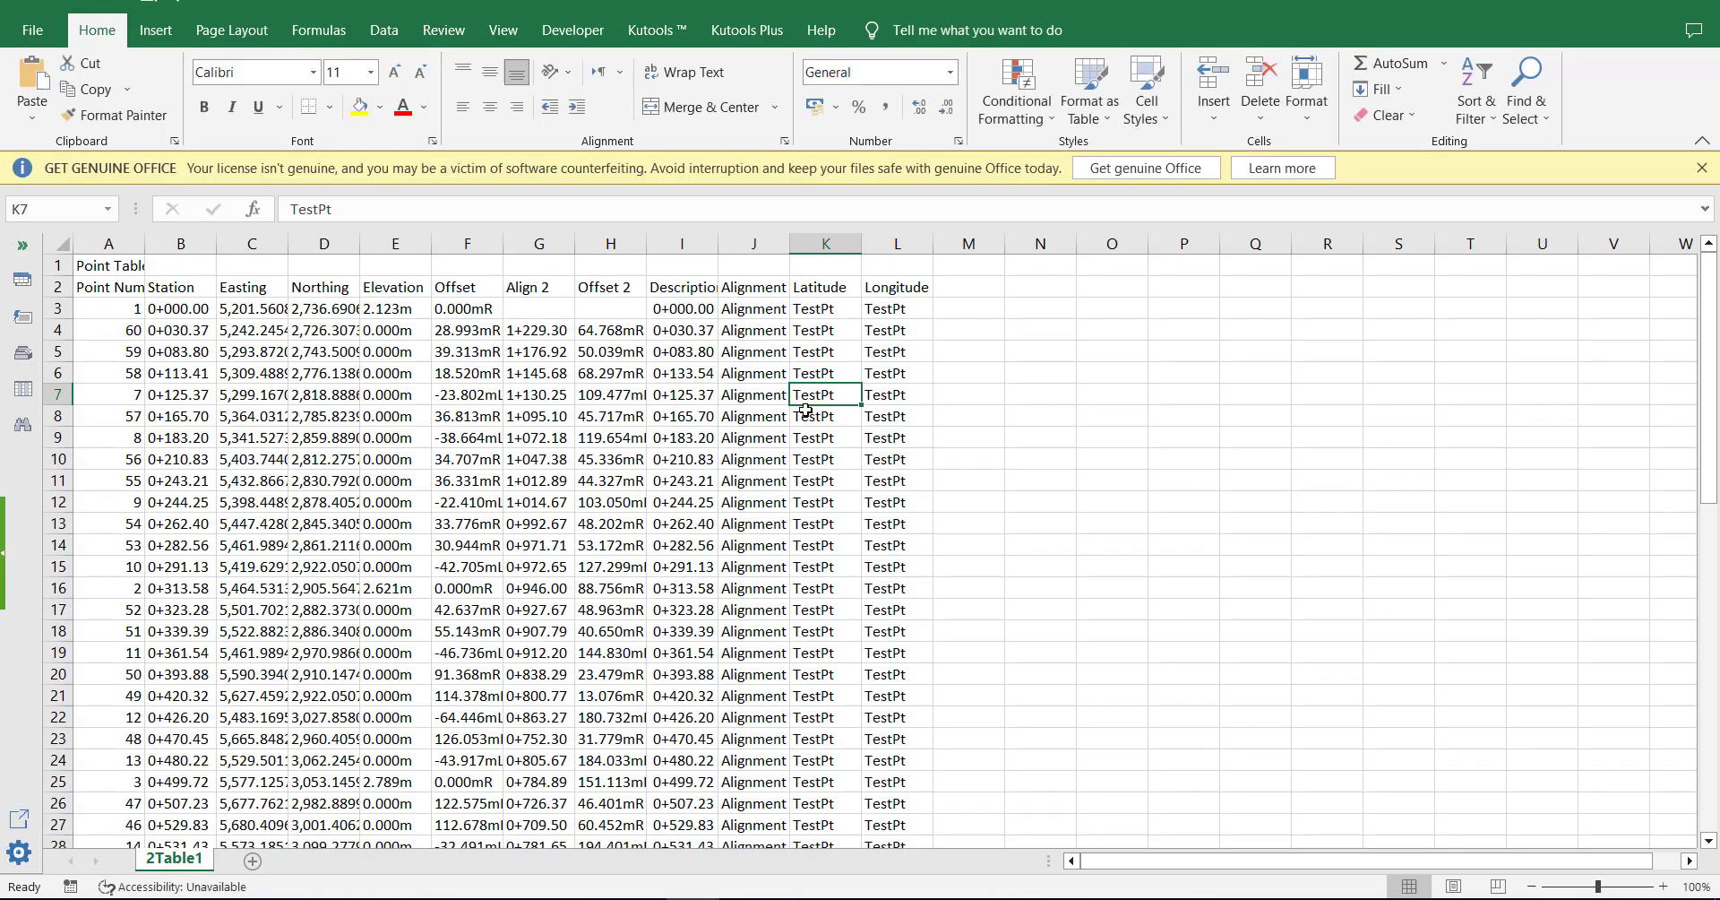
# Step: Center the contents of columns A to L horizontally and vertically, and switch back to the Civil 3D drawing
pyautogui.moveTo(109, 243); pyautogui.dragTo(900, 260)
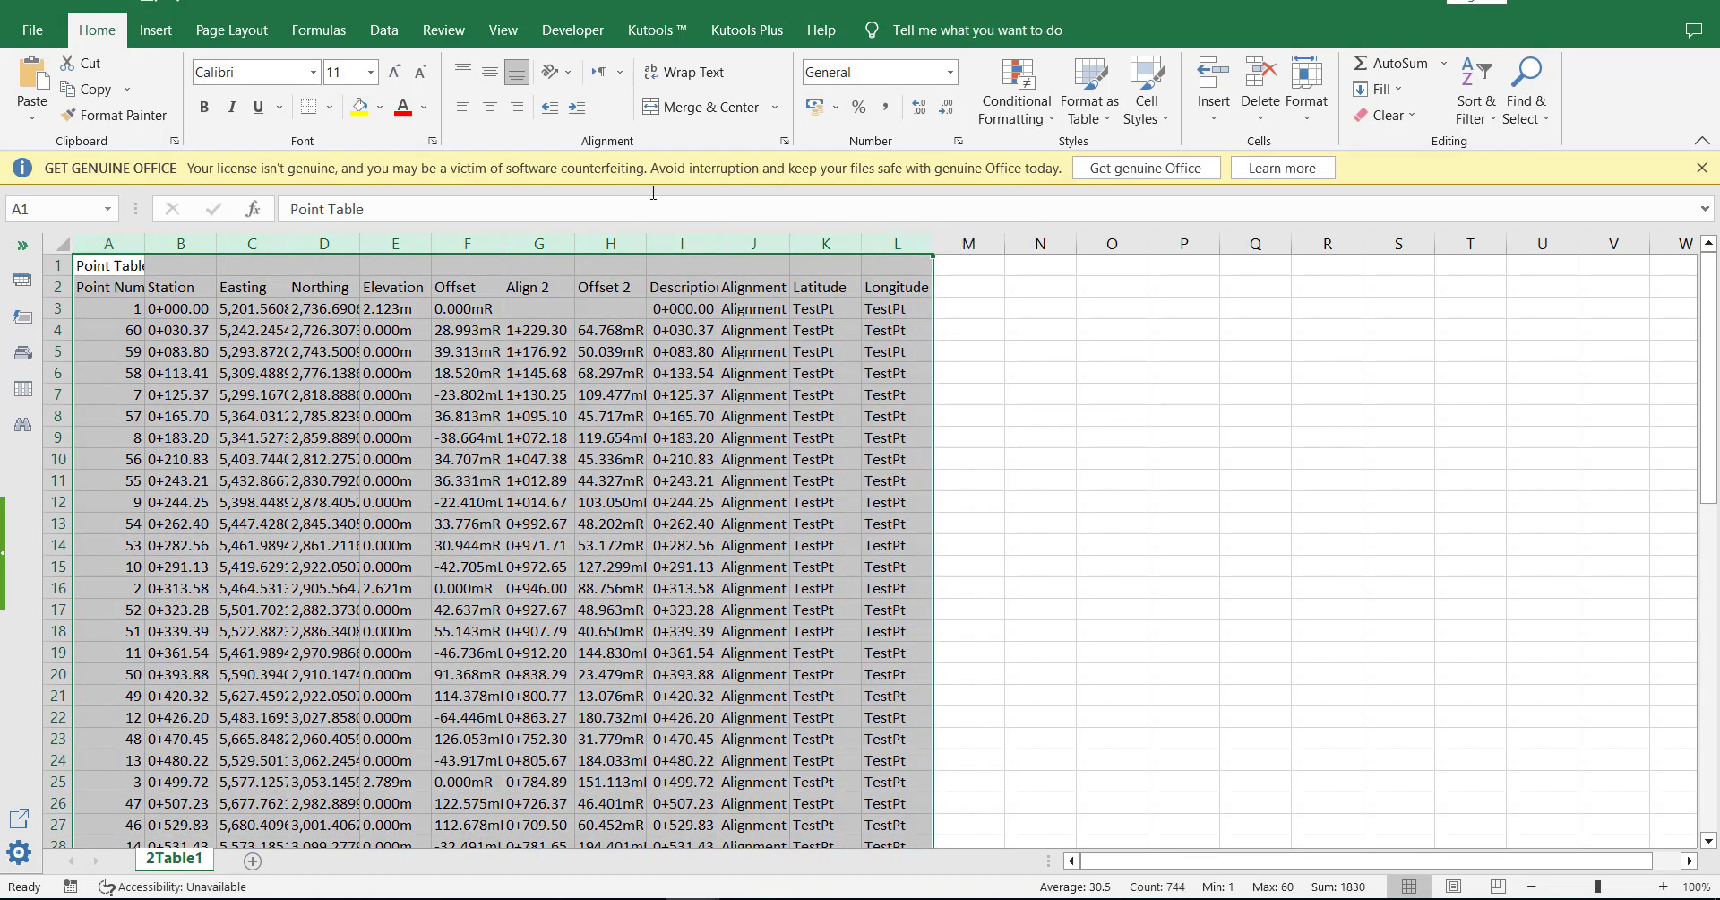
pyautogui.click(490, 105)
pyautogui.click(491, 74)
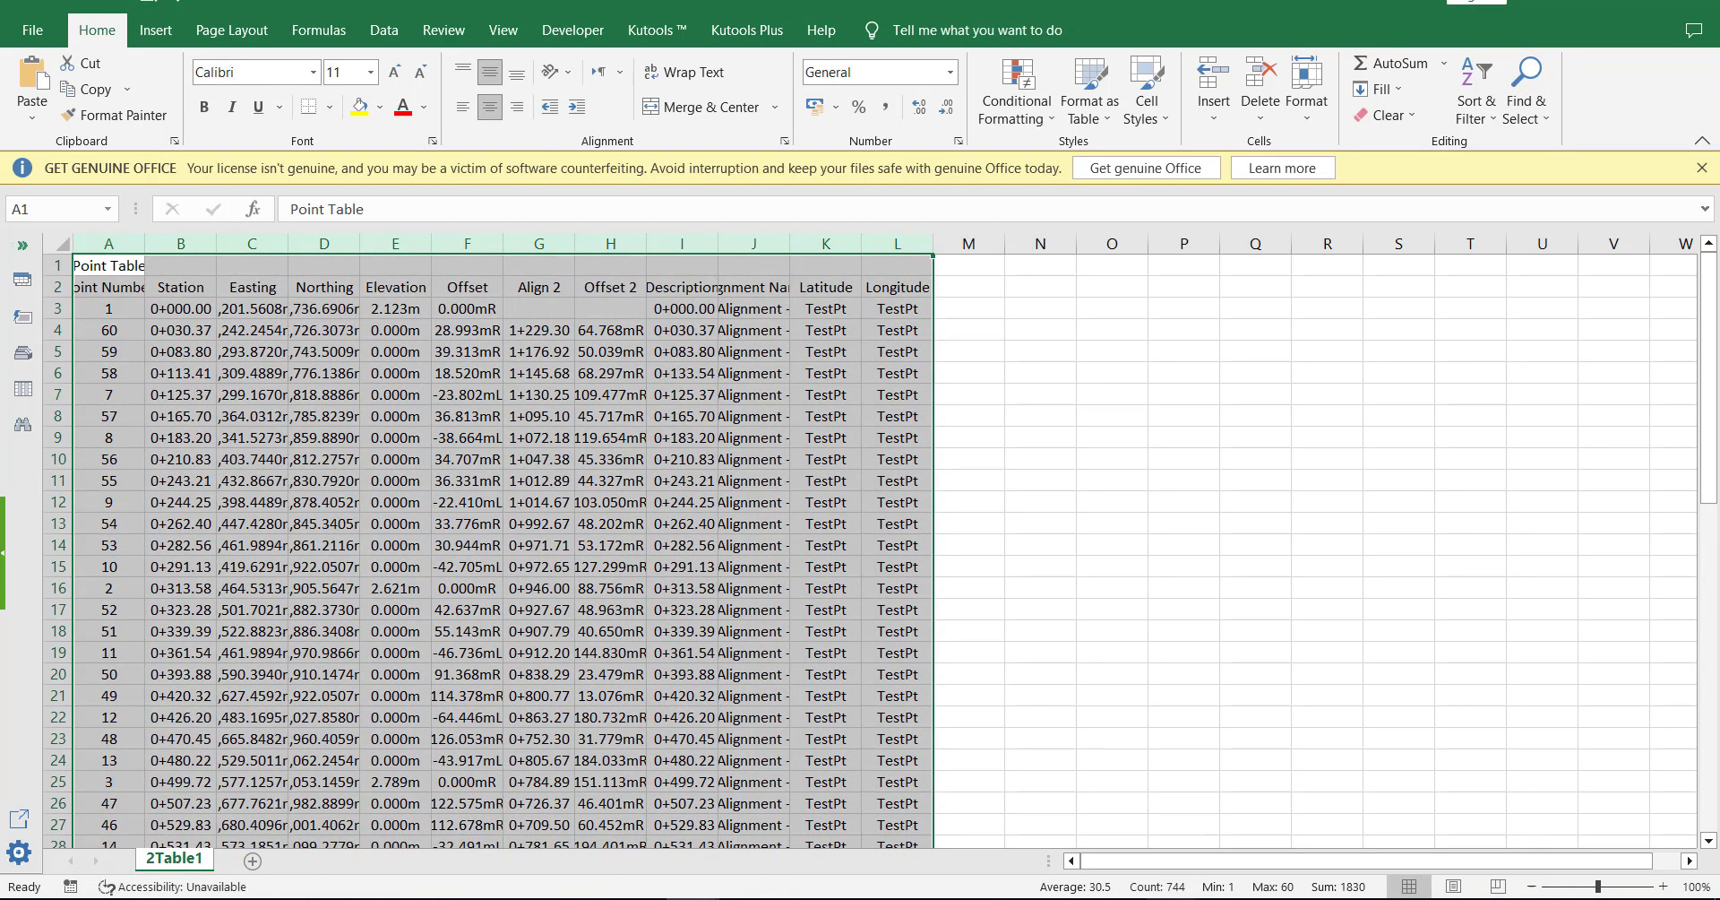
pyautogui.click(1173, 898)
pyautogui.click(1296, 807)
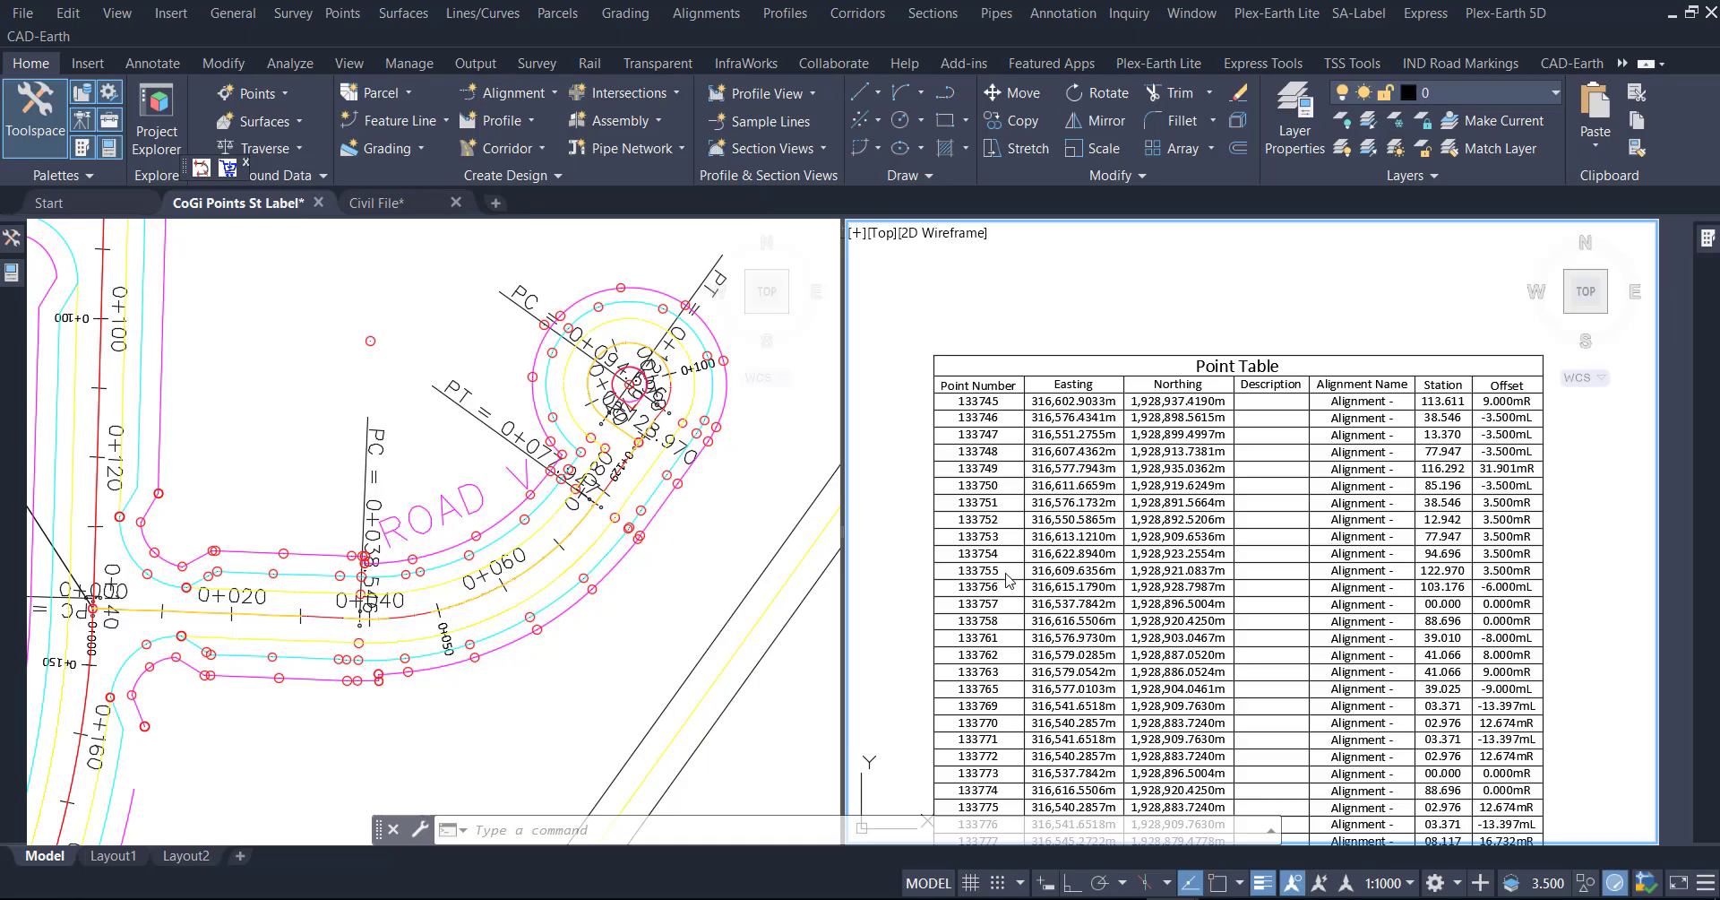